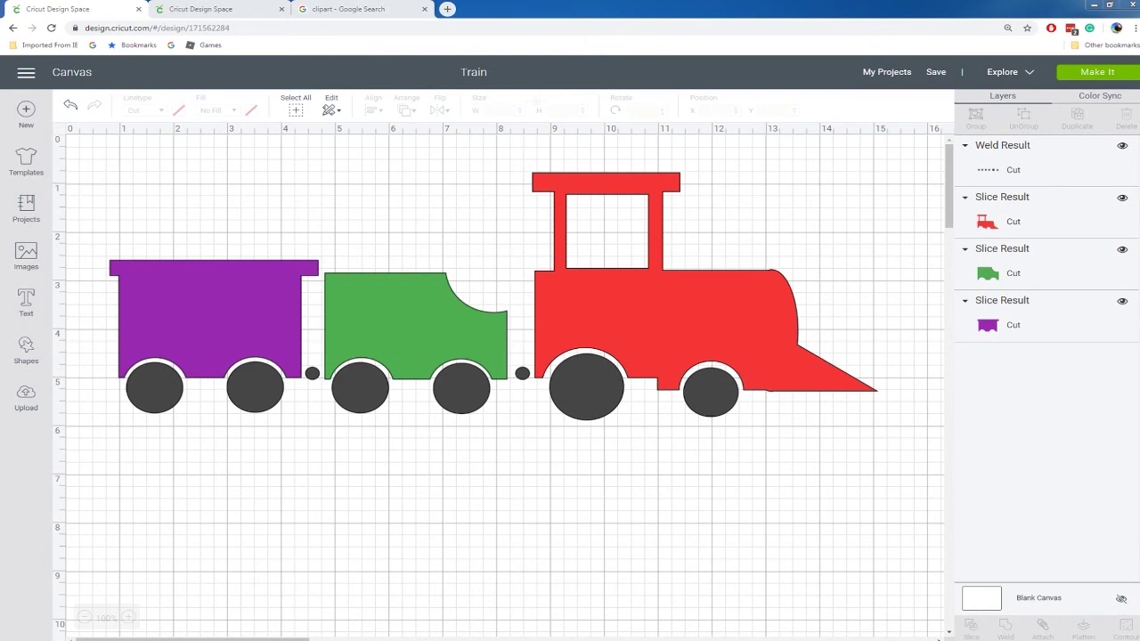
# On the blank Untitled canvas, add a square and stretch it into a wide rectangle.
pyautogui.click(188, 8)
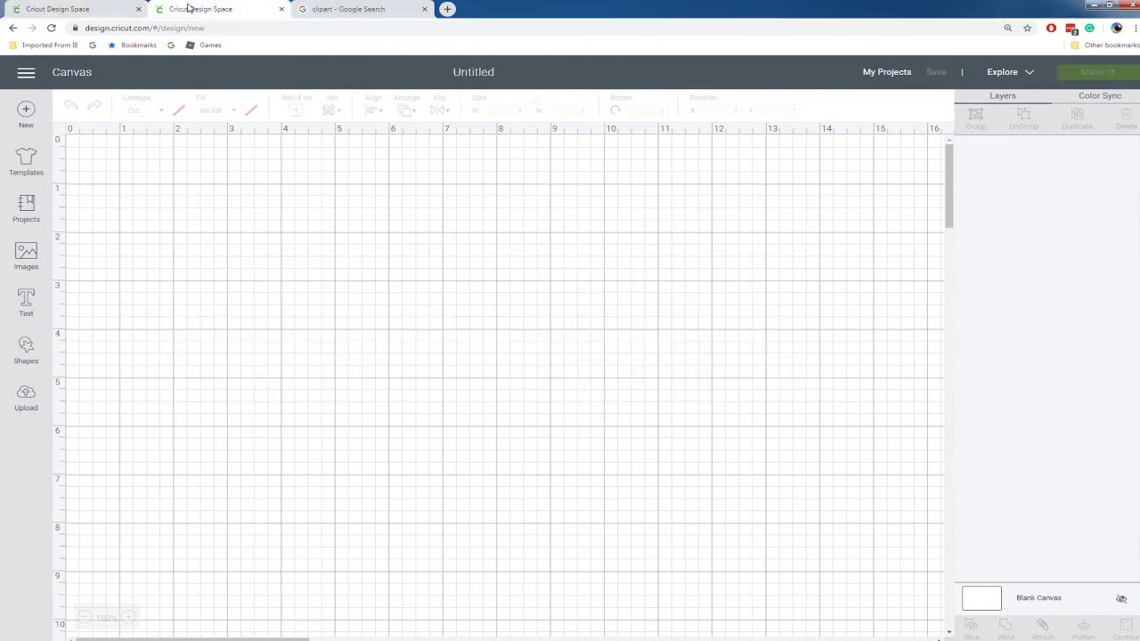
pyautogui.click(26, 352)
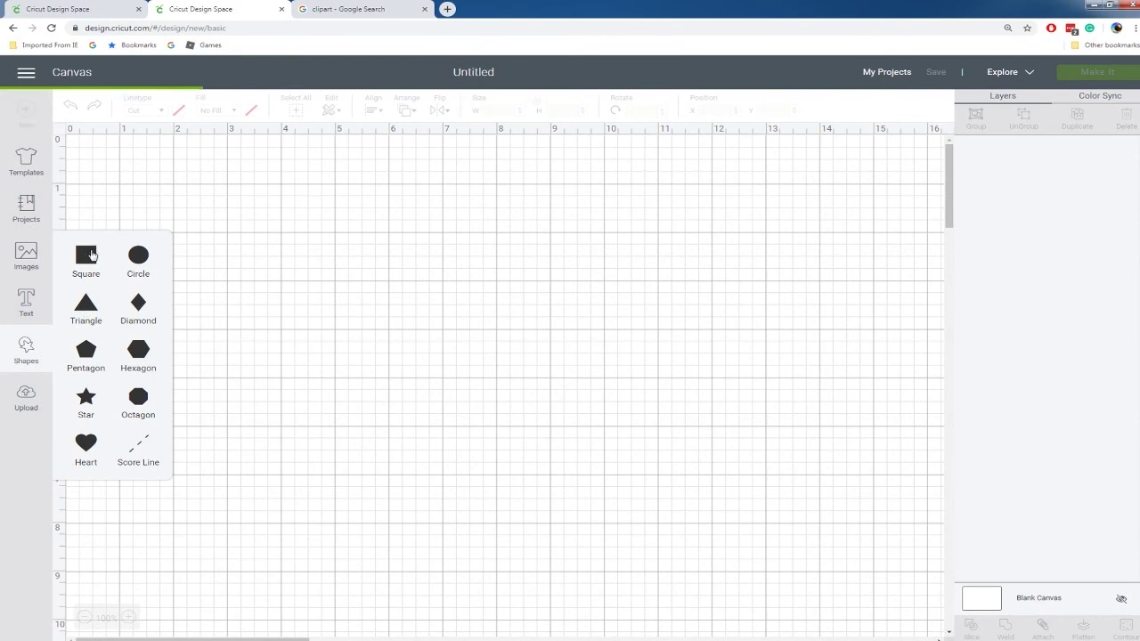
pyautogui.click(101, 260)
pyautogui.moveTo(268, 269); pyautogui.dragTo(306, 256)
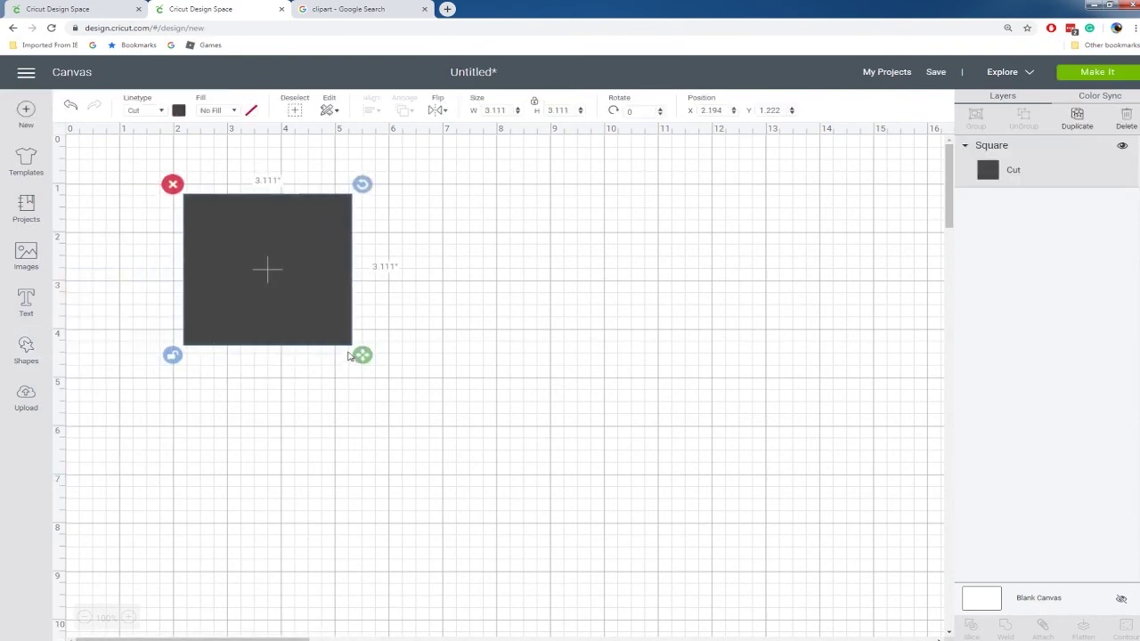
pyautogui.moveTo(349, 356); pyautogui.dragTo(406, 353)
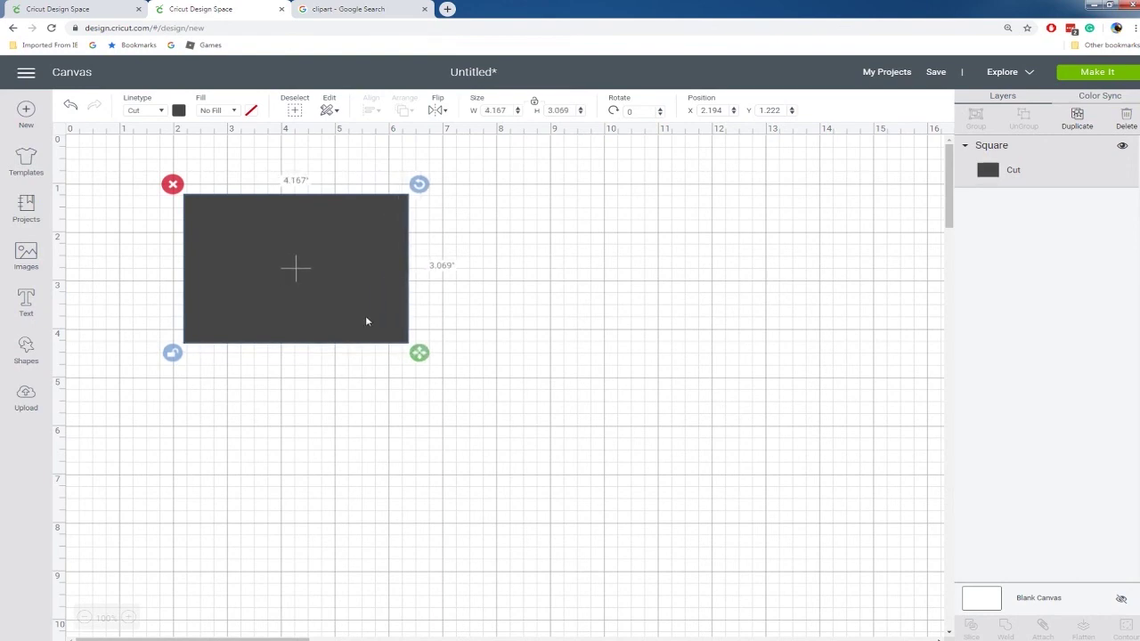
pyautogui.moveTo(343, 312); pyautogui.dragTo(746, 292)
# Duplicate the rectangle, shrink all three to 3.667 × 2.701, and space them evenly in a row.
pyautogui.hotkey('ctrl', 'd')
pyautogui.hotkey('ctrl', 'd')
pyautogui.moveTo(75, 190); pyautogui.dragTo(748, 343)
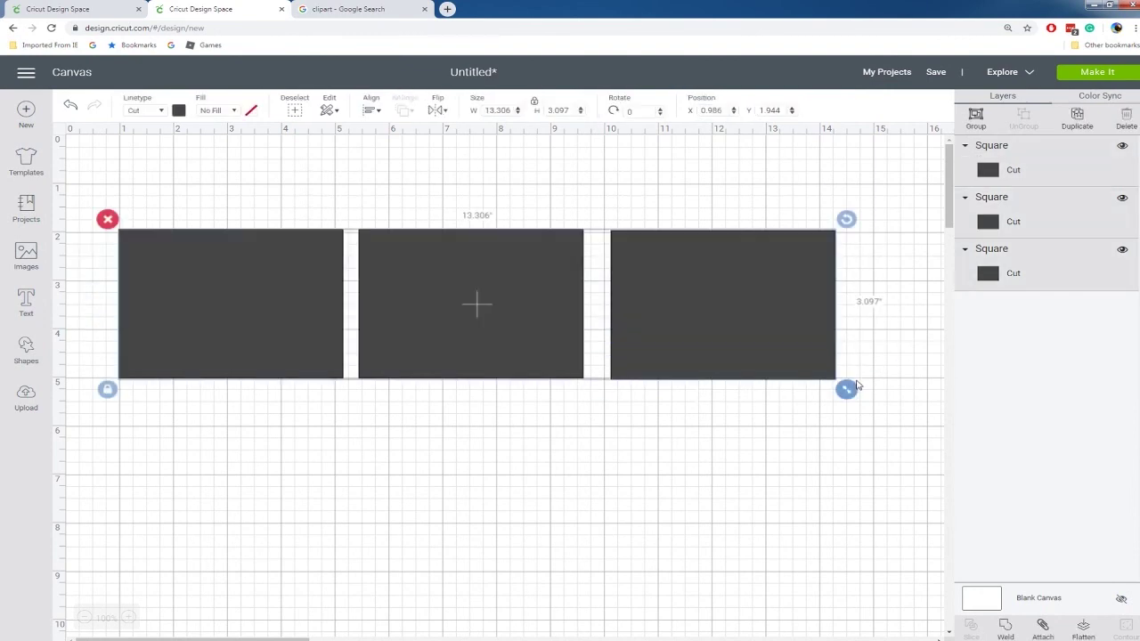
pyautogui.moveTo(846, 389); pyautogui.dragTo(768, 387)
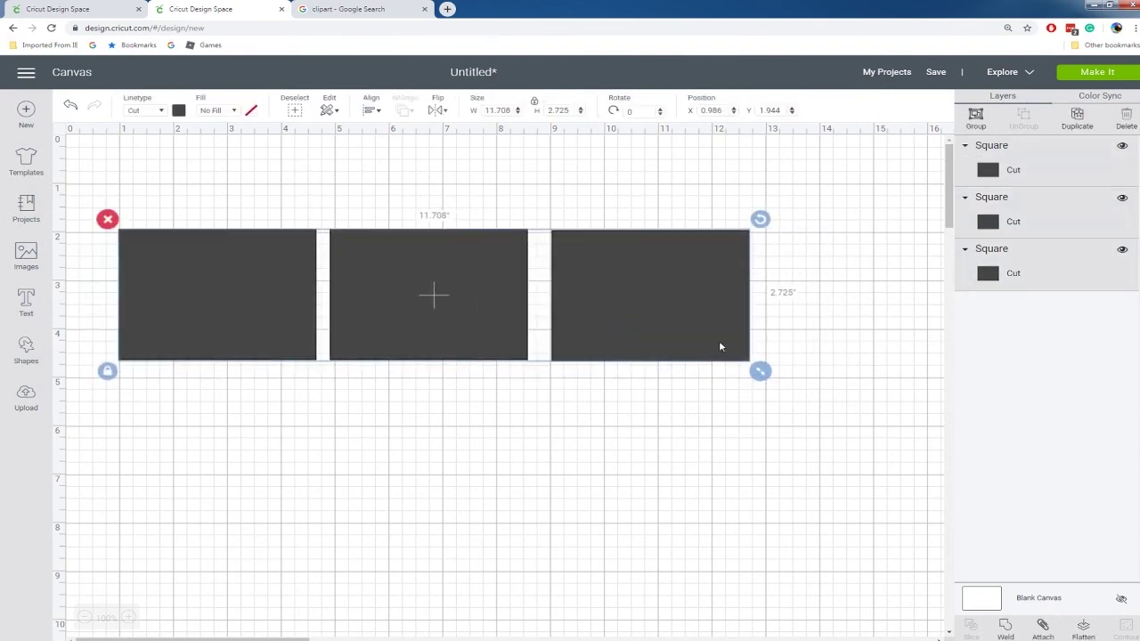
pyautogui.moveTo(719, 343)
pyautogui.mouseDown()
pyautogui.moveTo(700, 359)
pyautogui.moveTo(710, 361)
pyautogui.mouseUp()
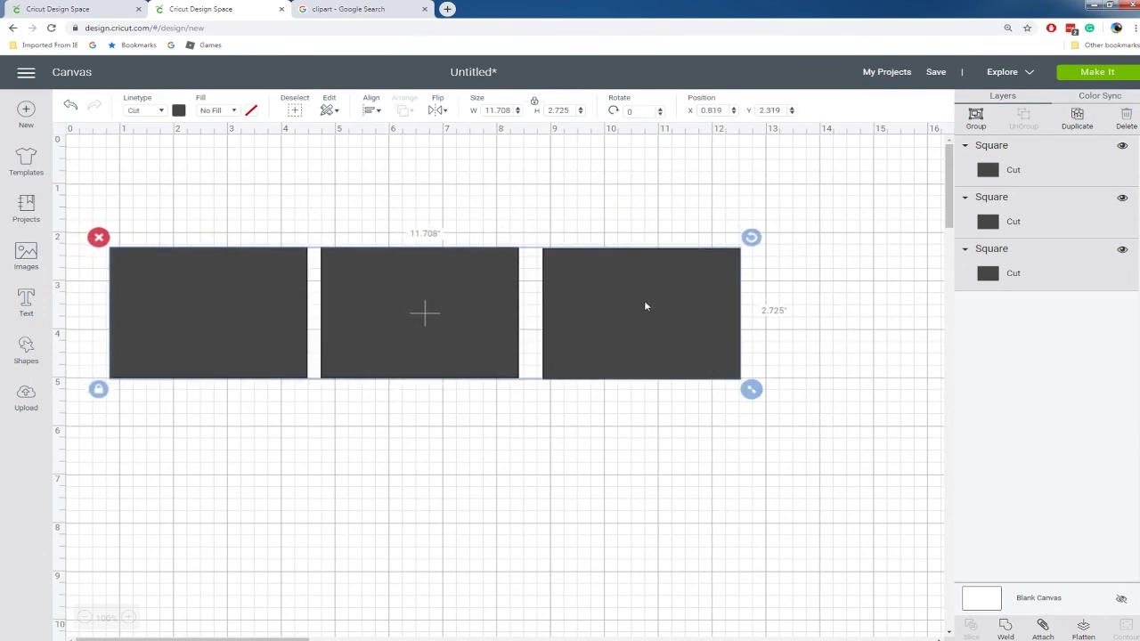
pyautogui.click(812, 242)
pyautogui.moveTo(696, 301); pyautogui.dragTo(727, 299)
pyautogui.moveTo(501, 313)
pyautogui.mouseDown()
pyautogui.moveTo(486, 308)
pyautogui.moveTo(496, 312)
pyautogui.mouseUp()
pyautogui.click(476, 413)
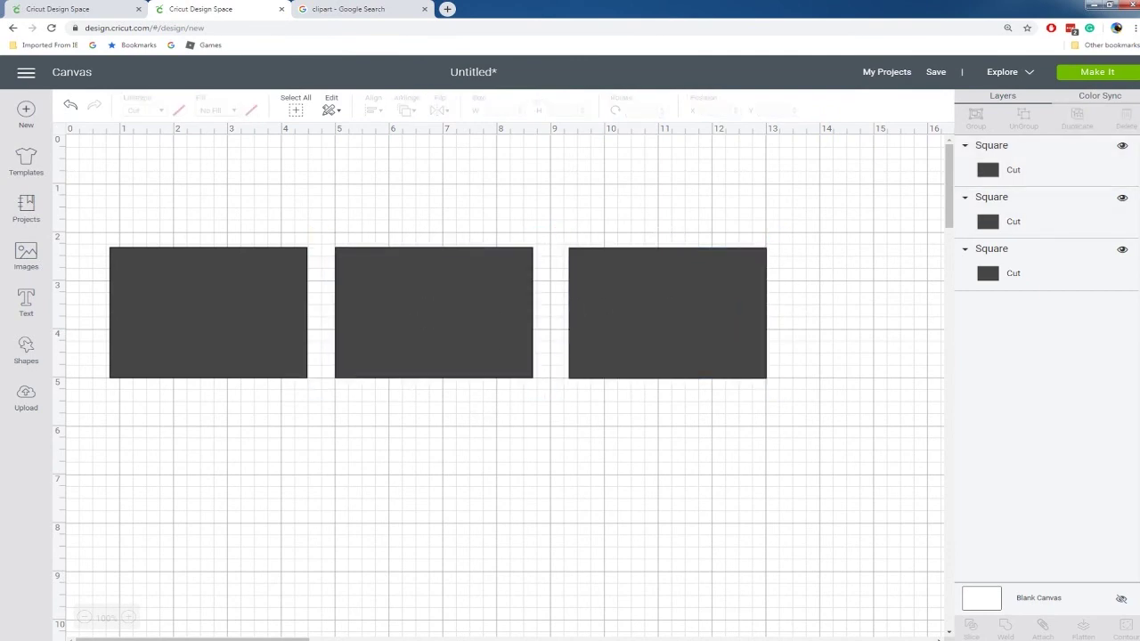
pyautogui.click(26, 347)
# Add a square below the rectangles and flatten it into a thin bar.
pyautogui.click(85, 261)
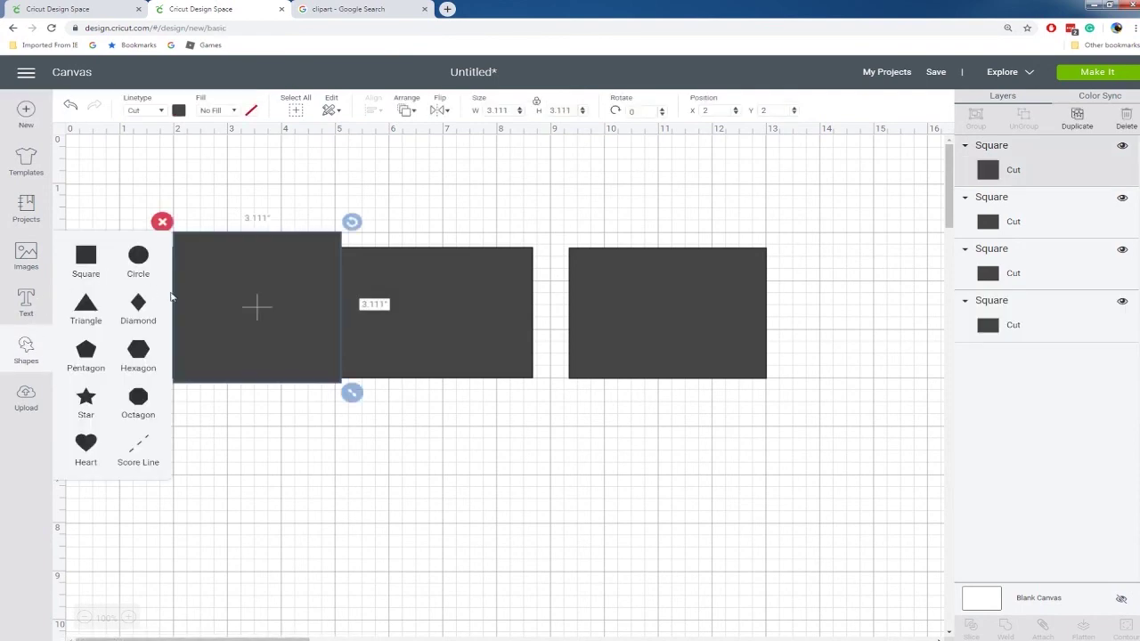
pyautogui.moveTo(258, 317); pyautogui.dragTo(268, 421)
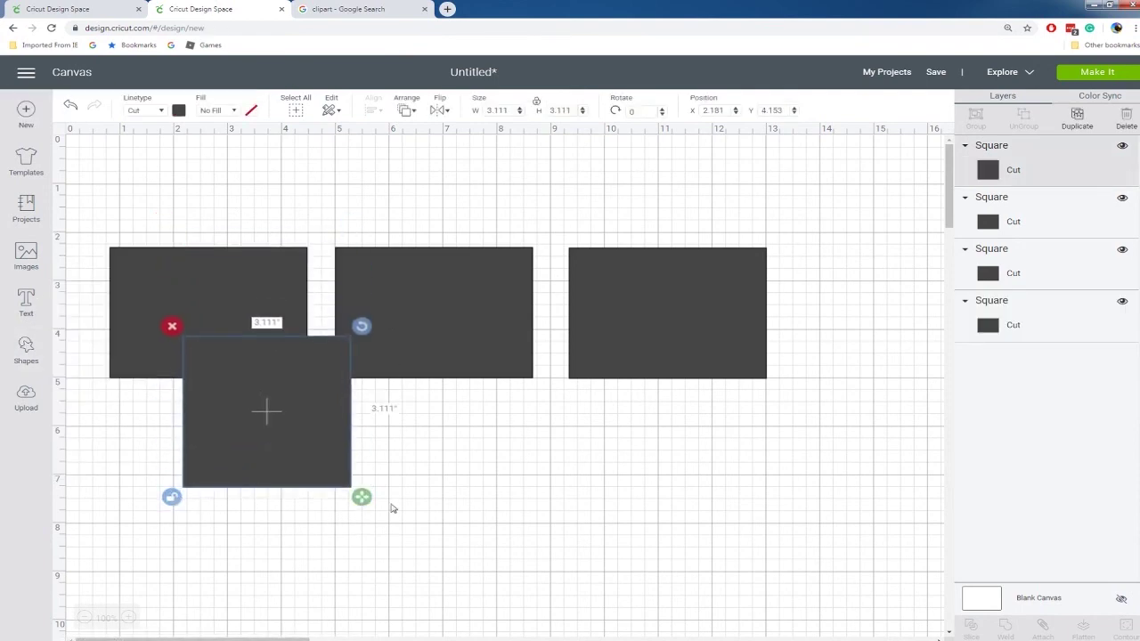
pyautogui.moveTo(360, 504); pyautogui.dragTo(330, 258)
# Center the bar horizontally on the left rectangle, weld them, and move the middle rectangle lower.
pyautogui.moveTo(247, 176); pyautogui.dragTo(226, 455)
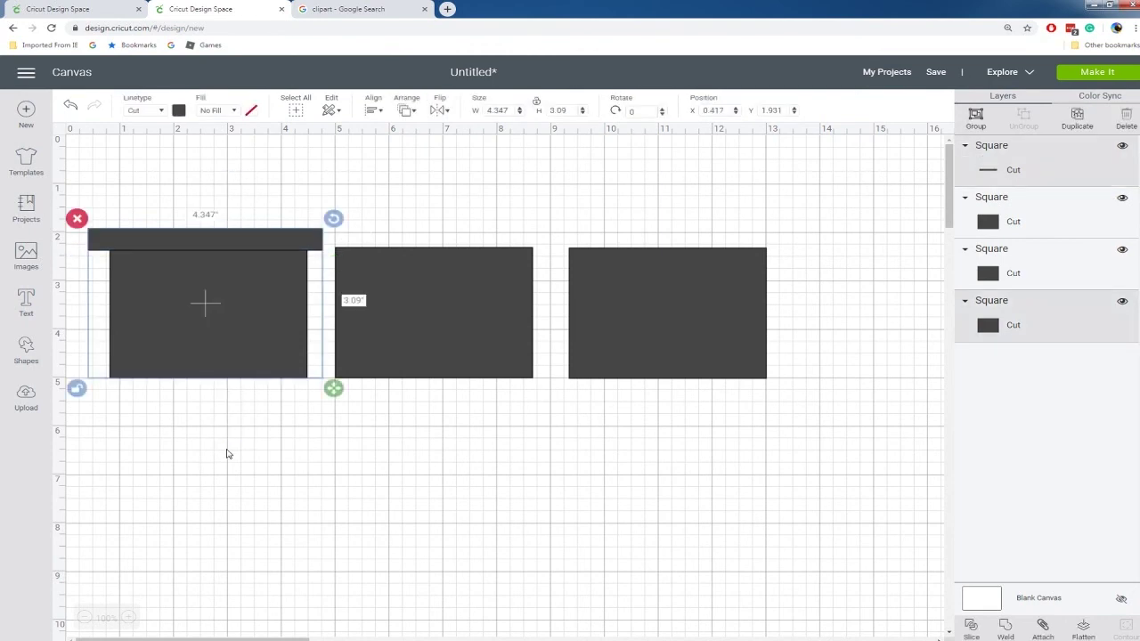
pyautogui.click(373, 110)
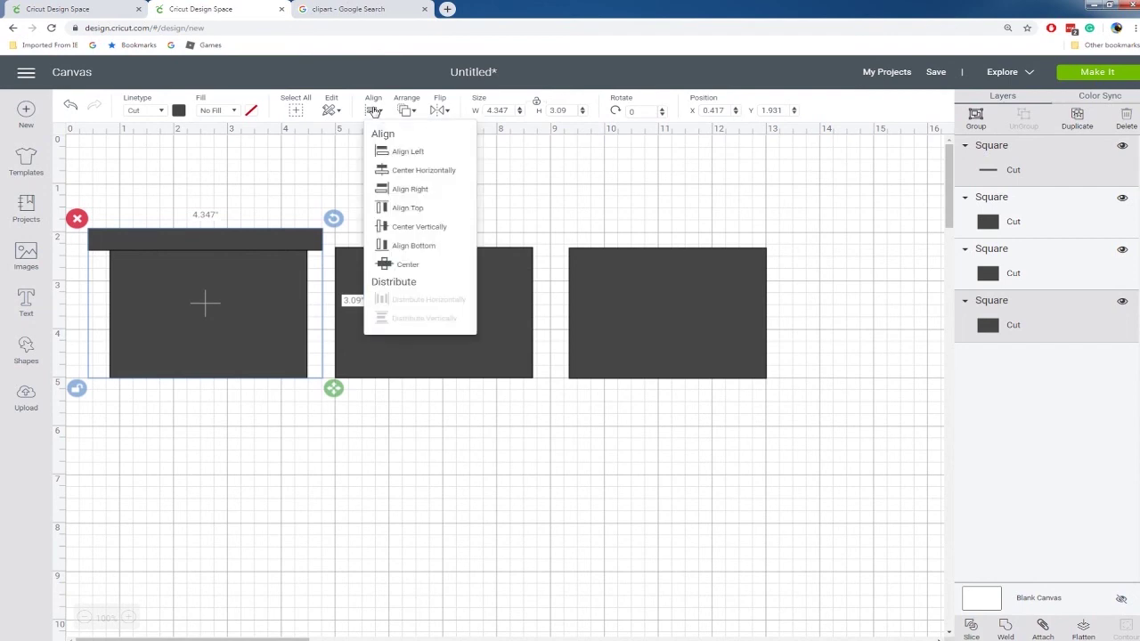
pyautogui.click(407, 171)
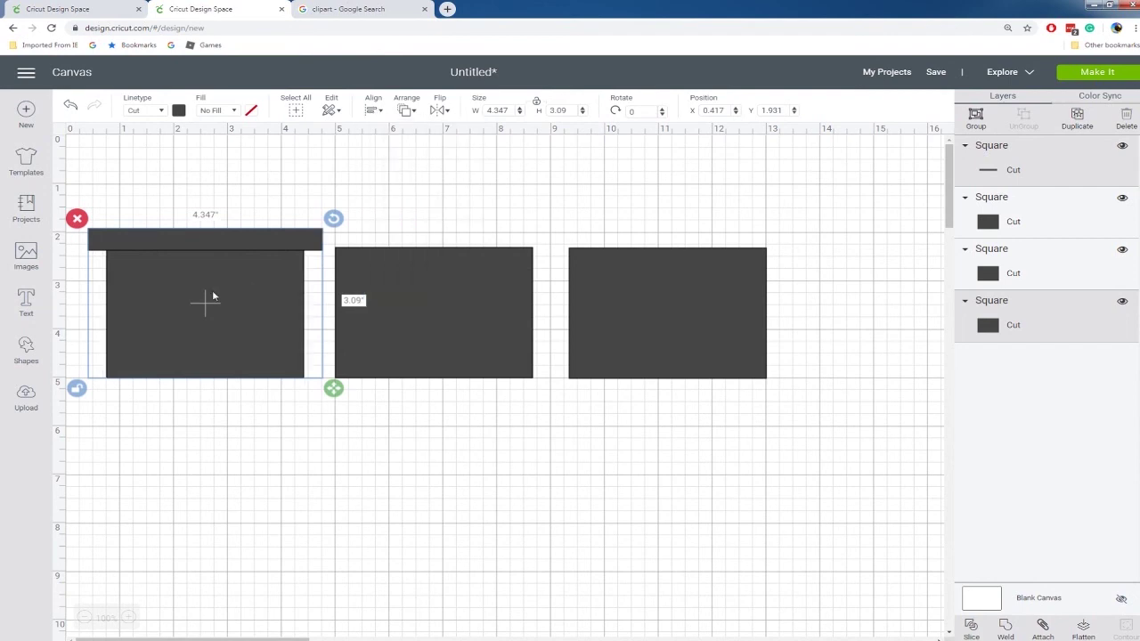
pyautogui.rightClick(175, 278)
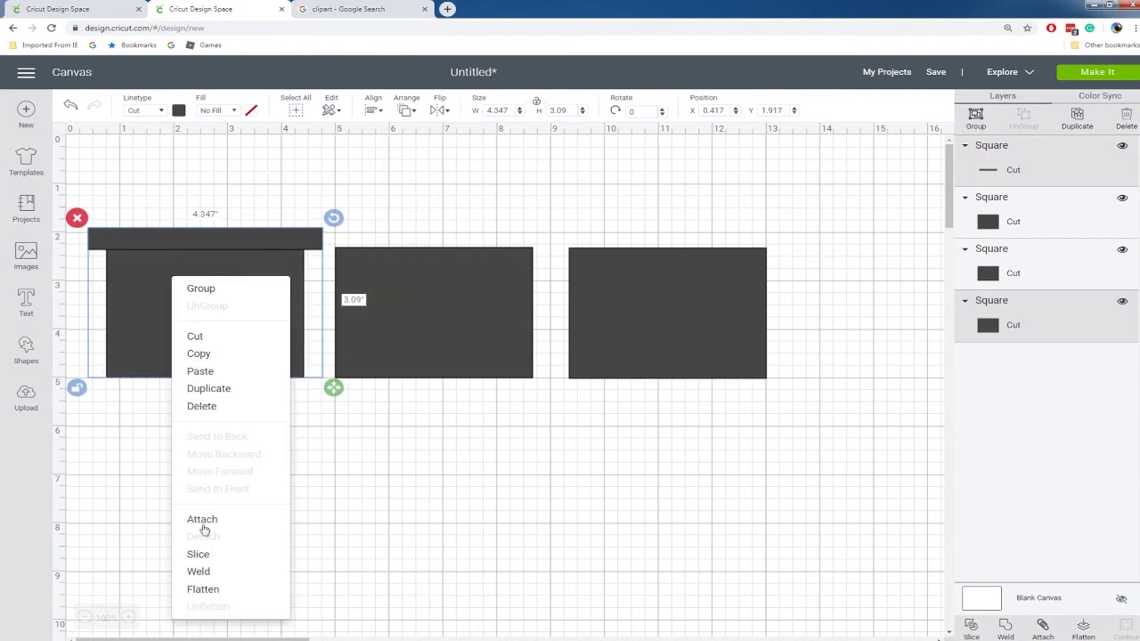
pyautogui.click(198, 572)
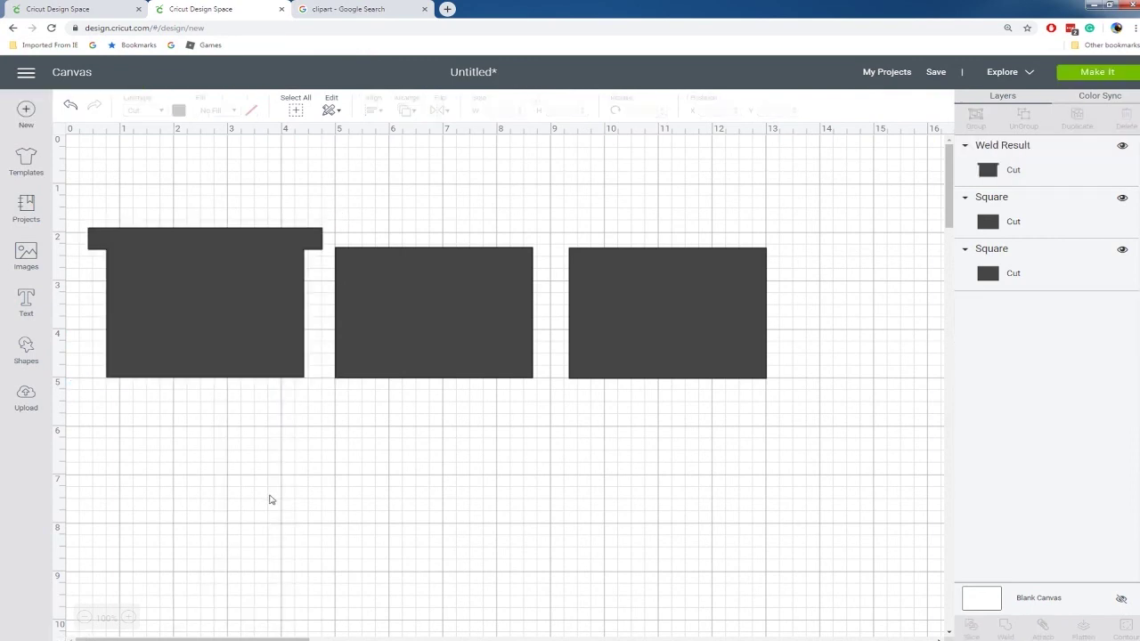
pyautogui.moveTo(428, 312); pyautogui.dragTo(431, 497)
# Add a circle over the lower rectangle's top-right corner.
pyautogui.click(26, 352)
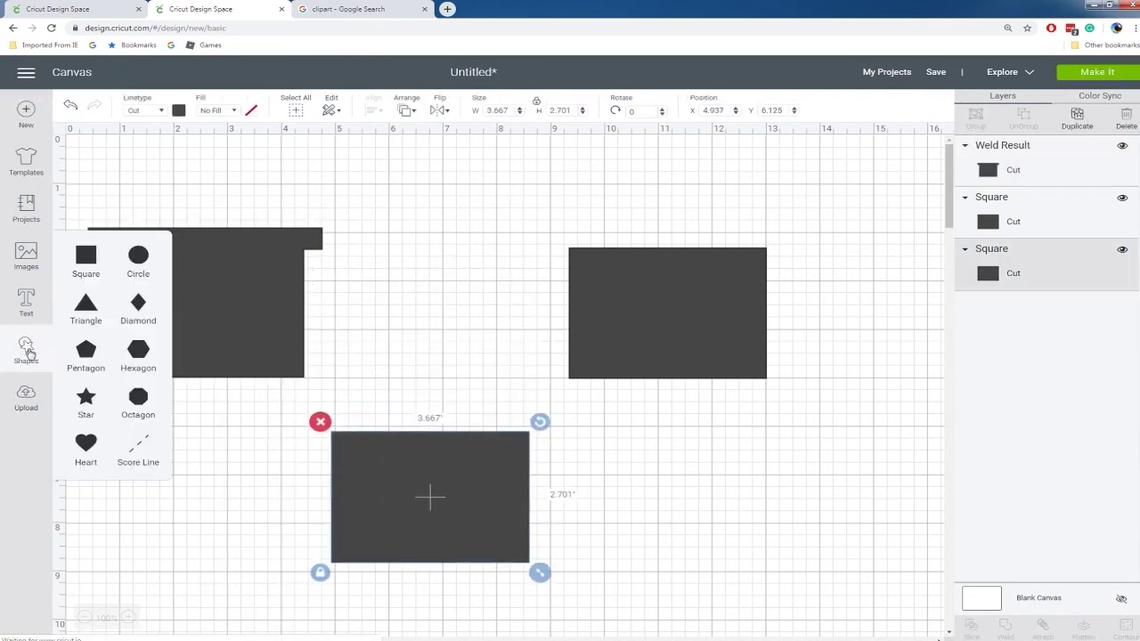
pyautogui.click(136, 261)
pyautogui.moveTo(298, 328); pyautogui.dragTo(536, 389)
pyautogui.moveTo(415, 494); pyautogui.dragTo(366, 508)
pyautogui.moveTo(508, 405); pyautogui.dragTo(463, 431)
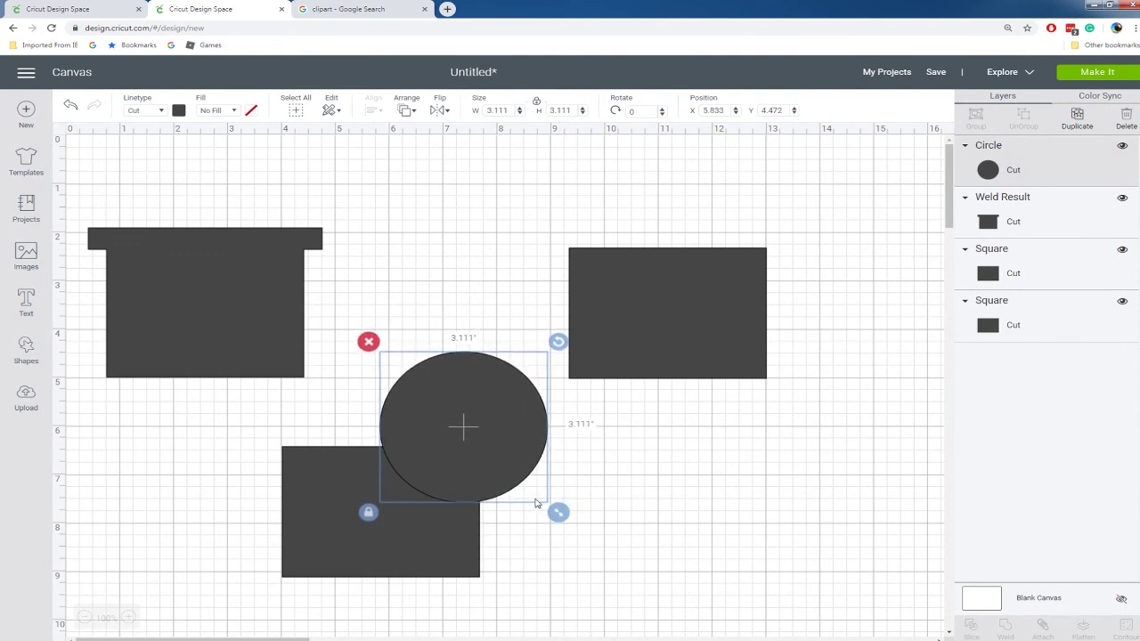
# Slice the circle and lower rectangle apart, undoing an accidental weld first.
pyautogui.moveTo(558, 586); pyautogui.dragTo(325, 428)
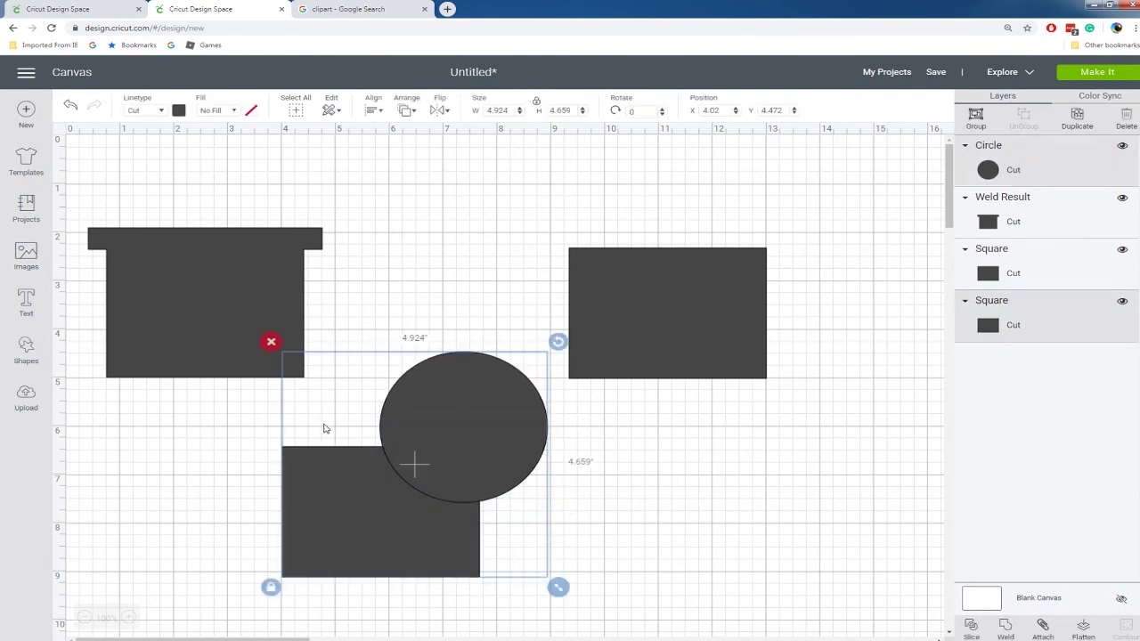
pyautogui.rightClick(365, 456)
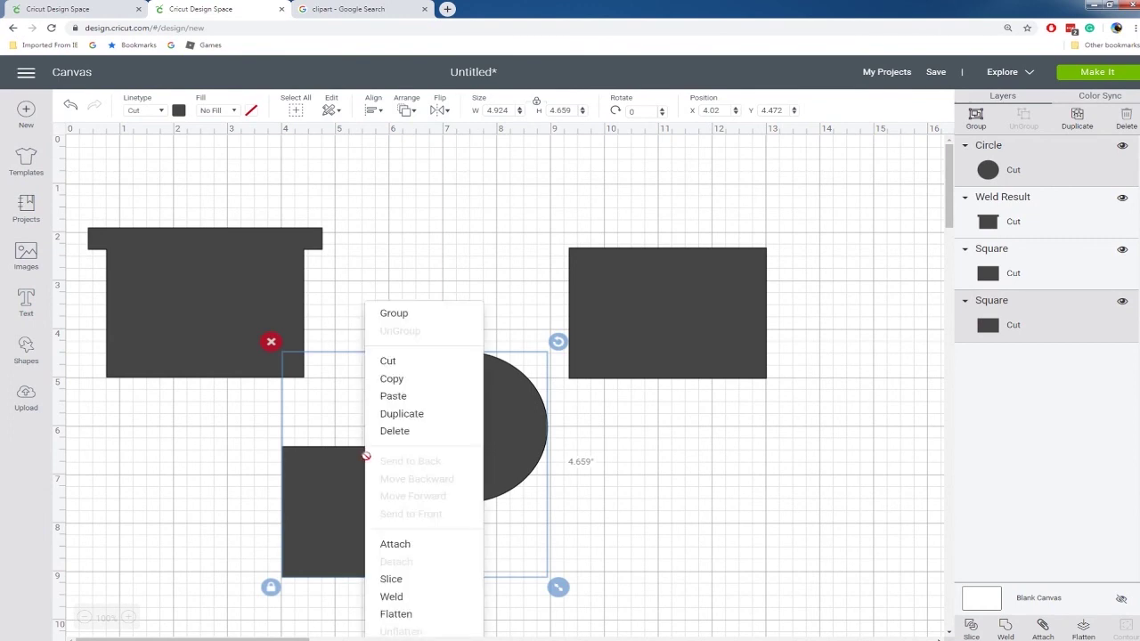
pyautogui.click(392, 597)
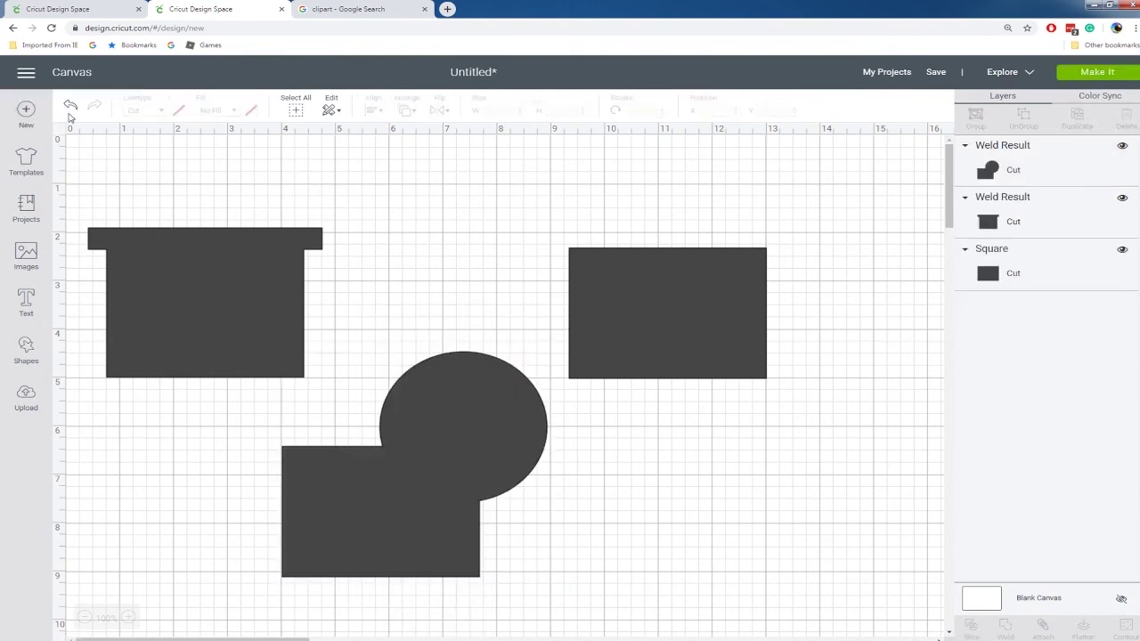
pyautogui.click(70, 106)
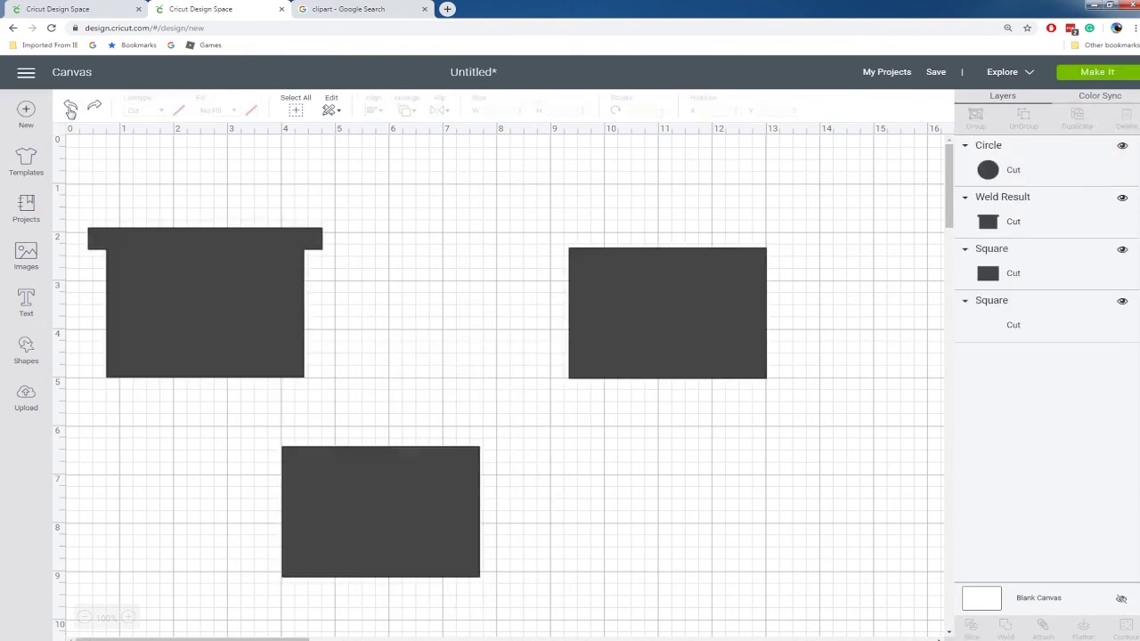
pyautogui.rightClick(339, 523)
pyautogui.click(220, 465)
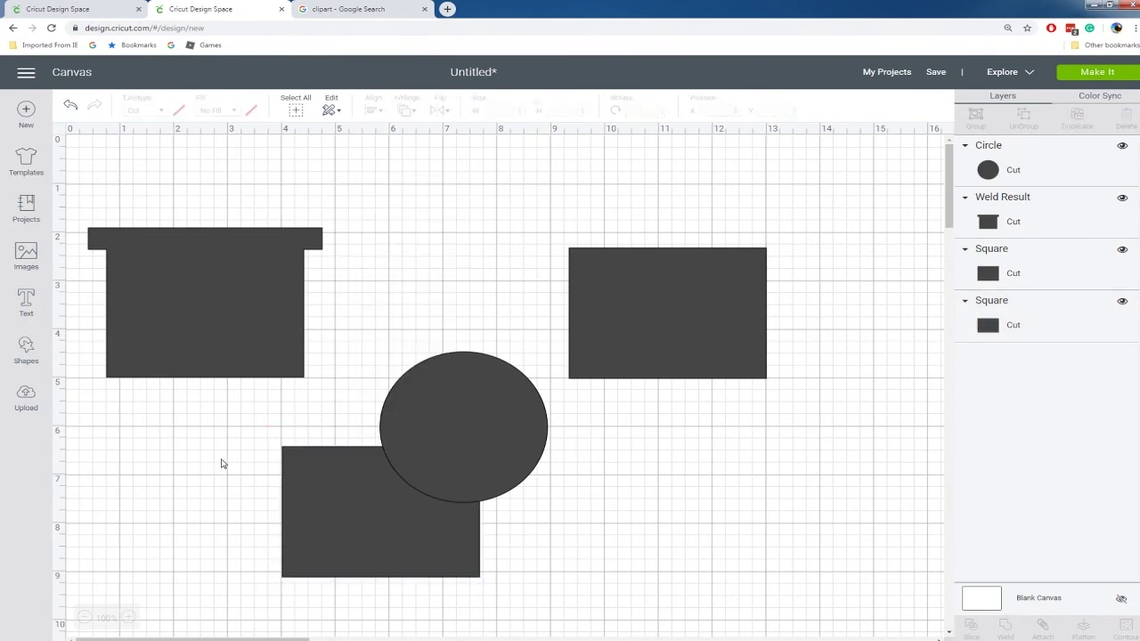
pyautogui.click(477, 446)
pyautogui.keyDown('shift'); pyautogui.click(356, 507); pyautogui.keyUp('shift')
pyautogui.rightClick(353, 505)
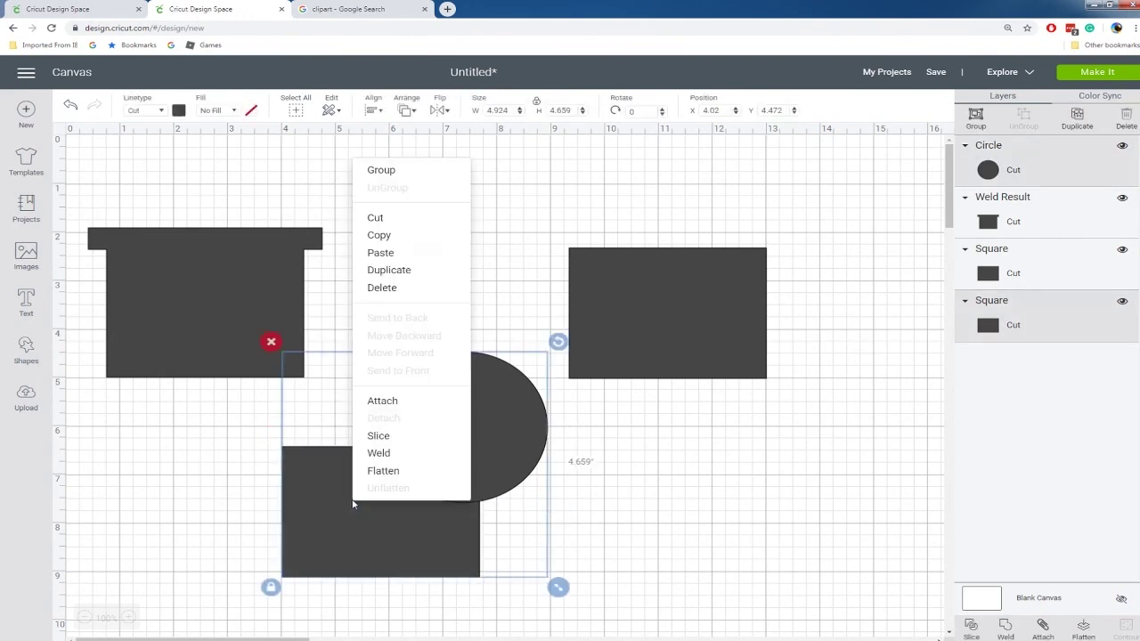
pyautogui.click(399, 437)
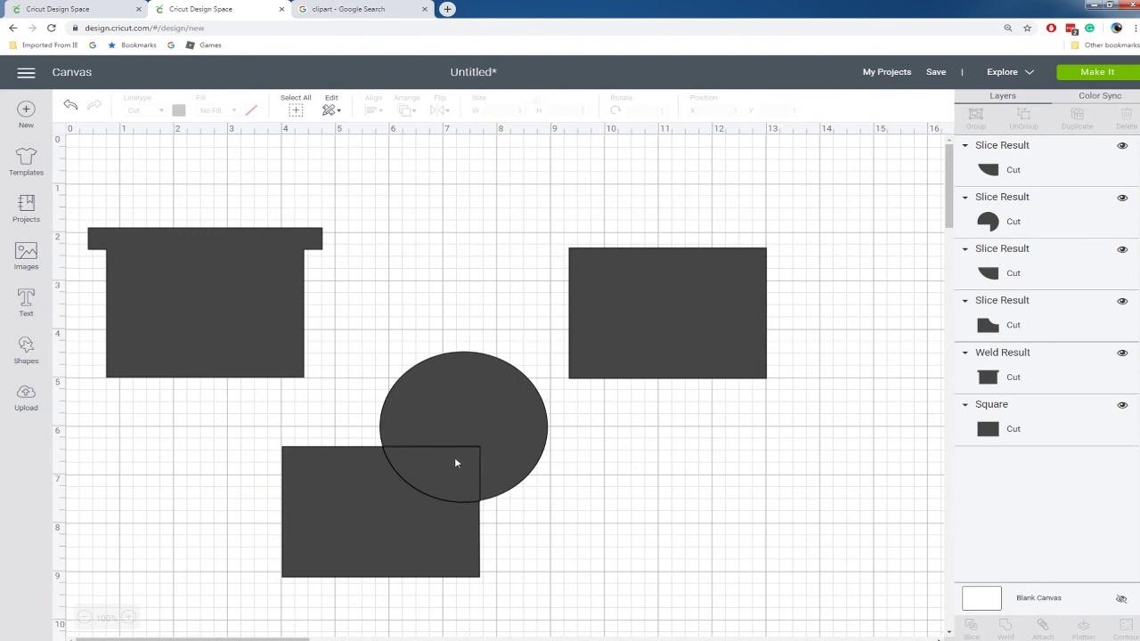
# Delete the leftover circle pieces and move the notched rectangle back between the other shapes.
pyautogui.click(455, 463)
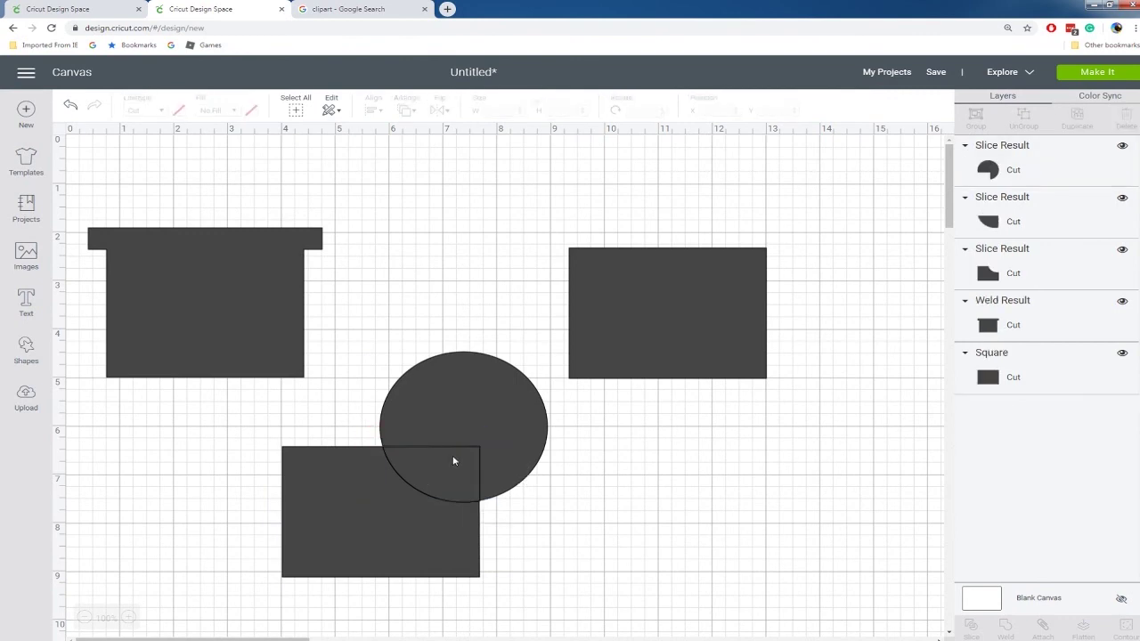
pyautogui.click(452, 461)
pyautogui.press('Delete')
pyautogui.click(459, 454)
pyautogui.press('Delete')
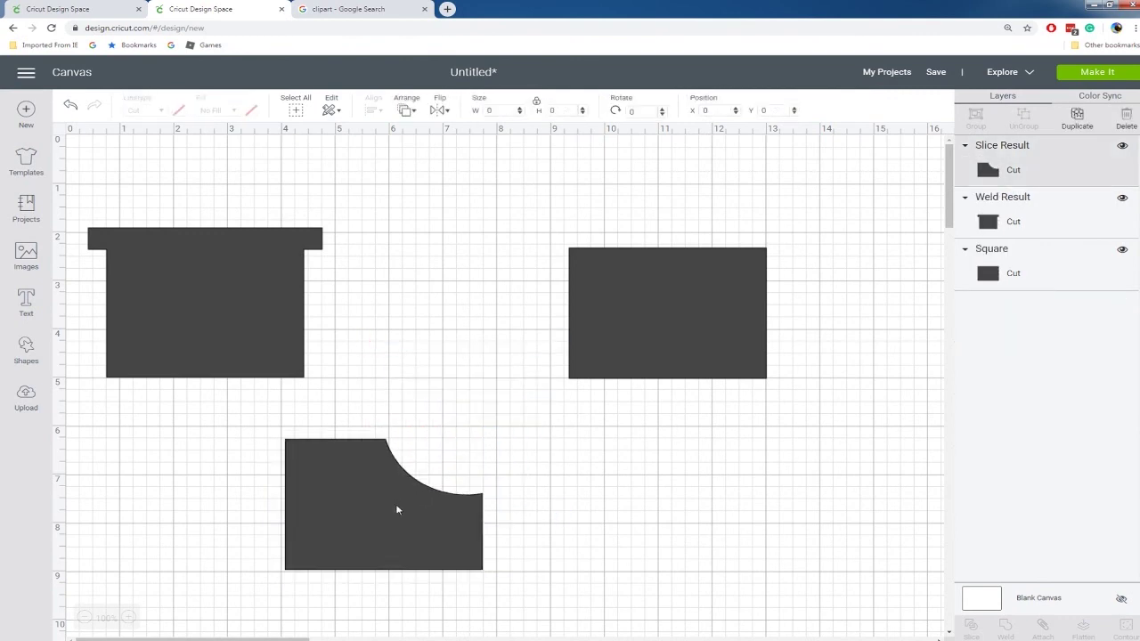
pyautogui.moveTo(394, 509); pyautogui.dragTo(451, 327)
pyautogui.click(640, 452)
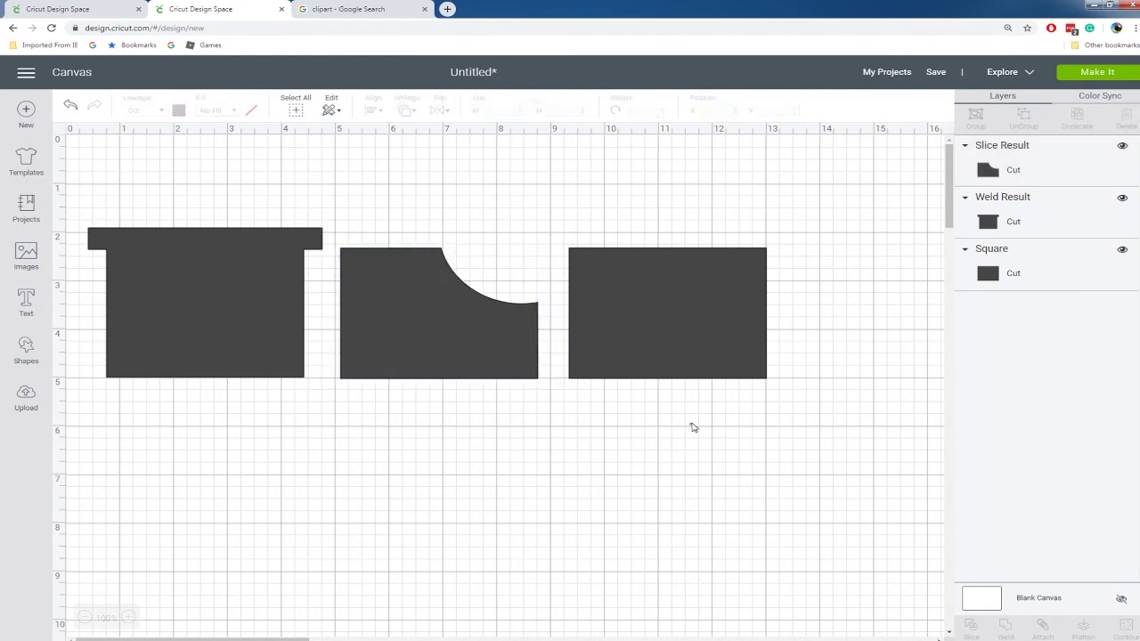
pyautogui.click(686, 322)
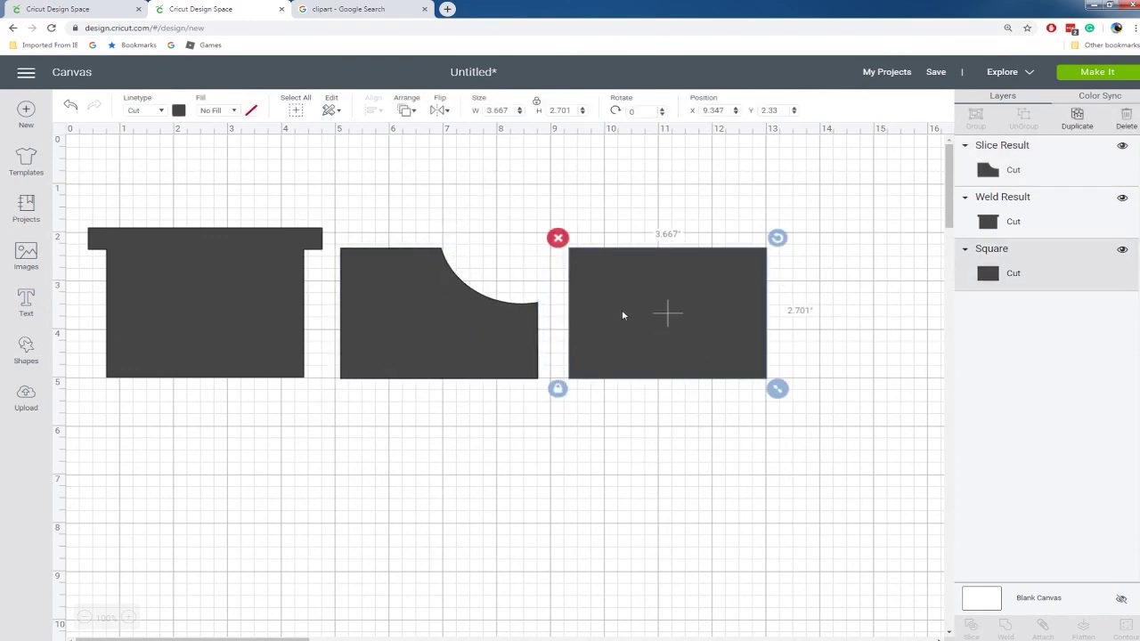
# Add an unlocked square about 1.8 inches tall, overlapping the right rectangle's top.
pyautogui.click(26, 350)
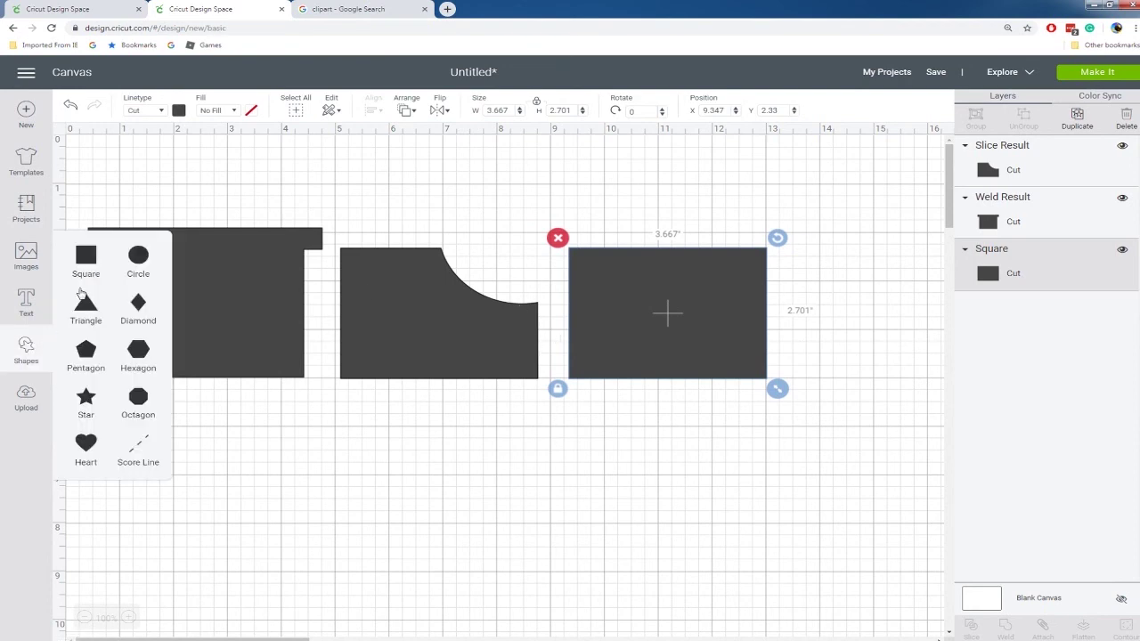
pyautogui.click(98, 263)
pyautogui.moveTo(300, 368); pyautogui.dragTo(548, 341)
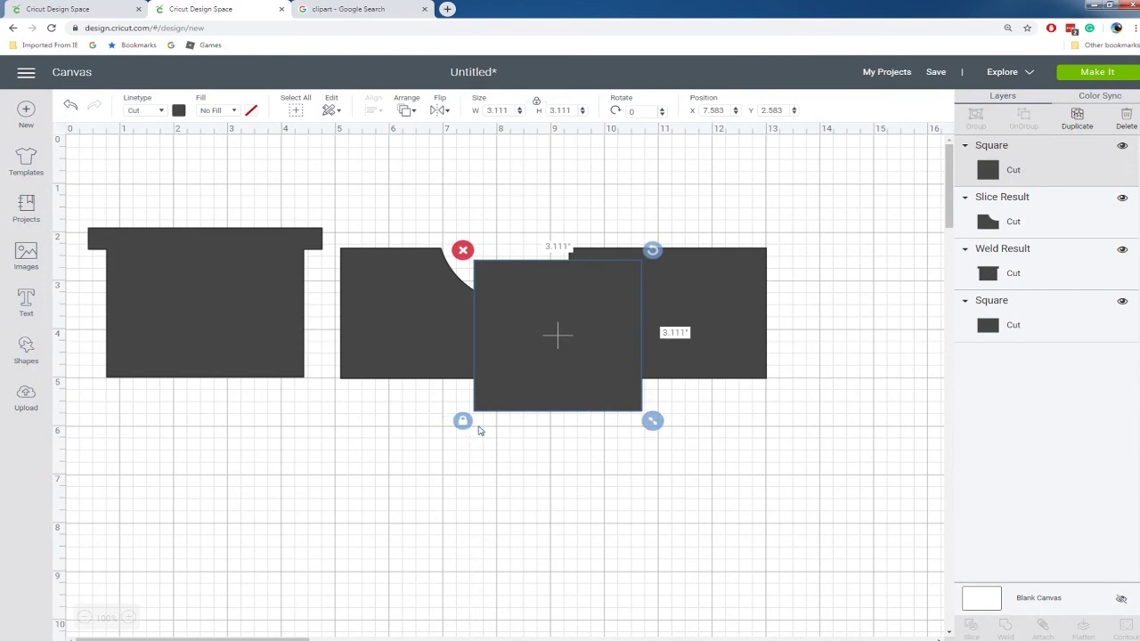
pyautogui.click(462, 424)
pyautogui.moveTo(652, 420); pyautogui.dragTo(619, 402)
pyautogui.moveTo(558, 332); pyautogui.dragTo(668, 237)
pyautogui.moveTo(735, 285); pyautogui.dragTo(742, 239)
pyautogui.moveTo(710, 204); pyautogui.dragTo(710, 272)
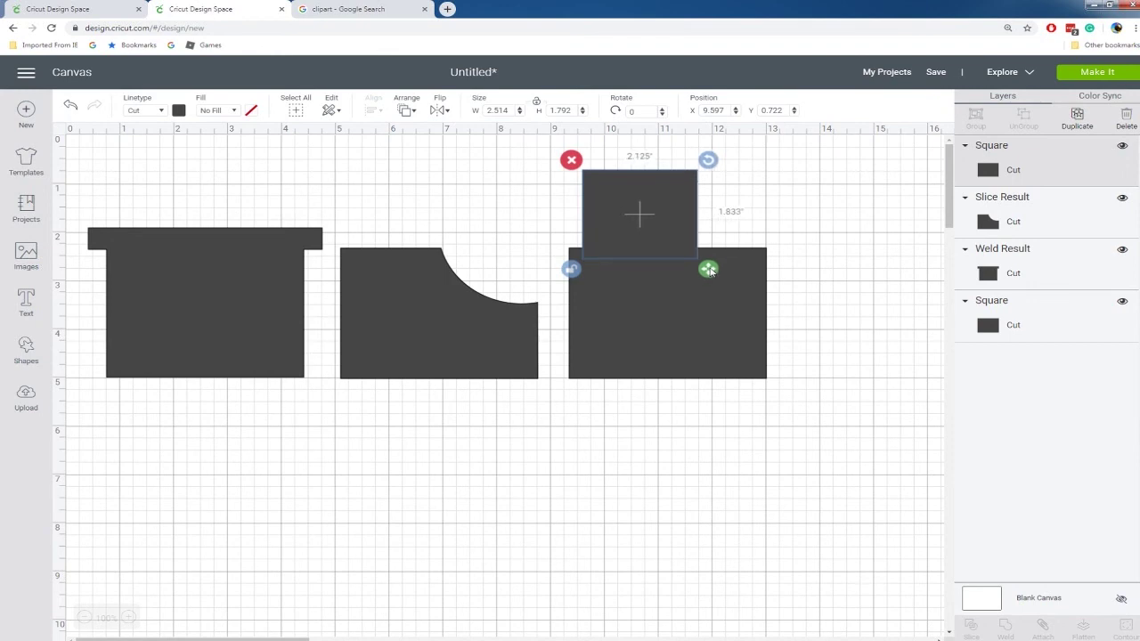
pyautogui.moveTo(671, 226); pyautogui.dragTo(672, 229)
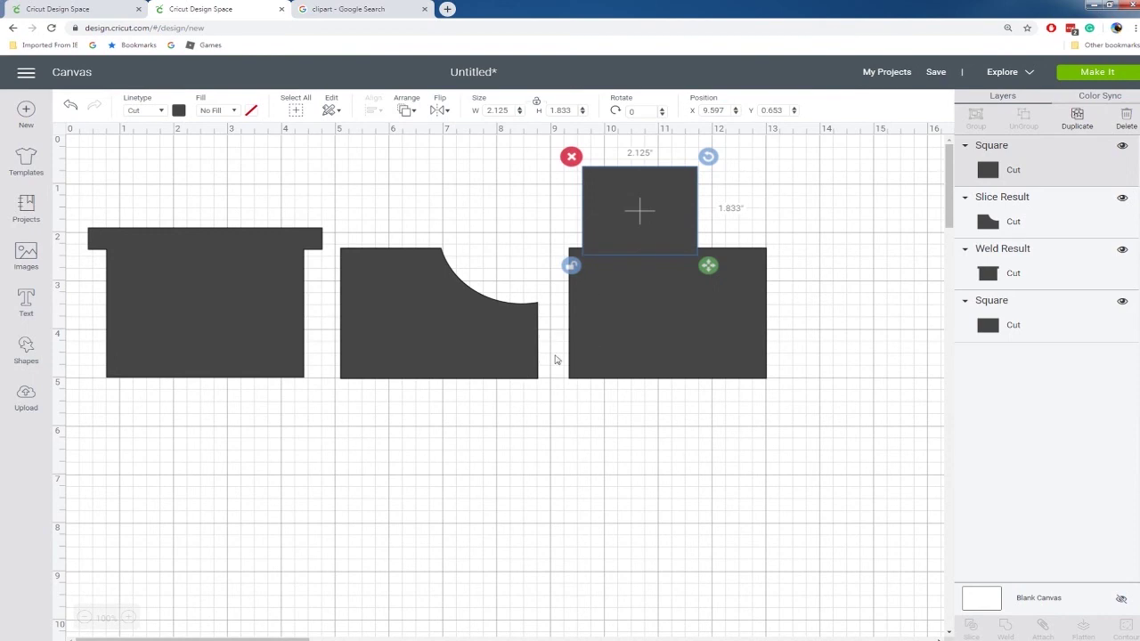
# Duplicate the square twice at 1.847 × 1.594, placing copies below the right and middle shapes.
pyautogui.hotkey('ctrl', 'd')
pyautogui.moveTo(640, 256); pyautogui.dragTo(609, 443)
pyautogui.moveTo(700, 474); pyautogui.dragTo(646, 456)
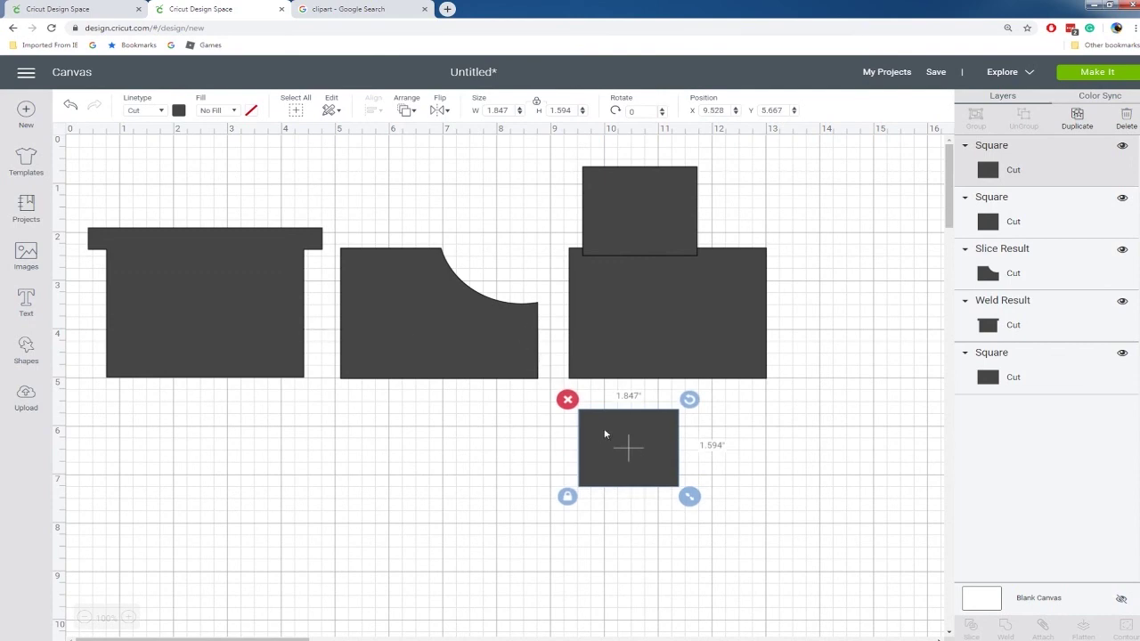
pyautogui.hotkey('ctrl', 'd')
pyautogui.moveTo(627, 463); pyautogui.dragTo(369, 487)
# Weld the top square onto the right rectangle, then enlarge the spare square below the middle shape.
pyautogui.click(624, 196)
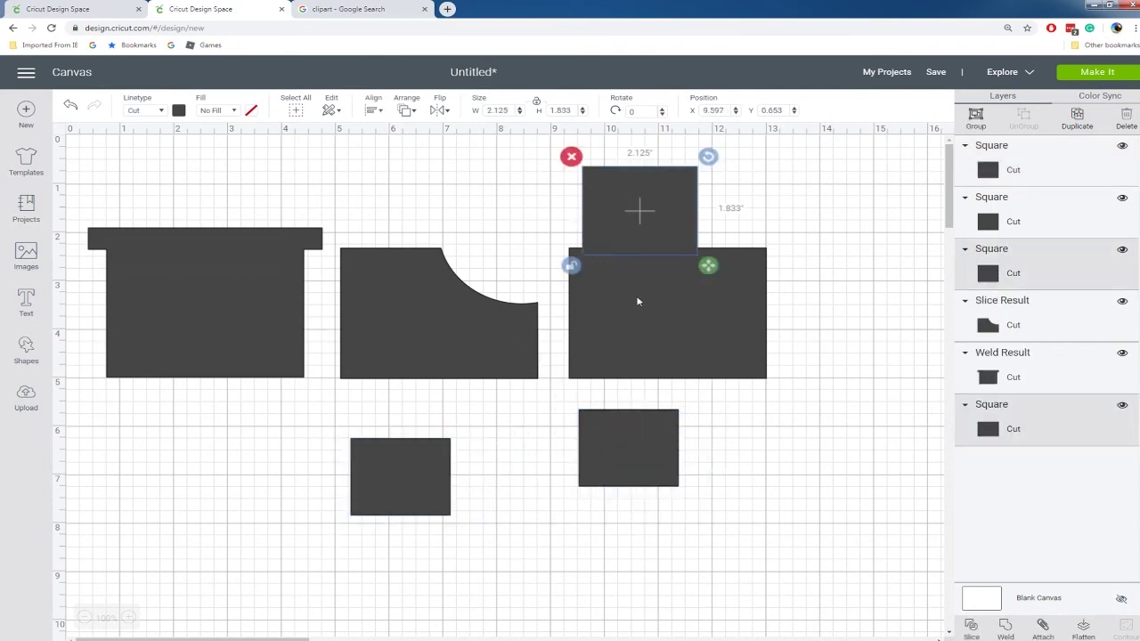
pyautogui.keyDown('shift'); pyautogui.click(636, 301); pyautogui.keyUp('shift')
pyautogui.rightClick(636, 300)
pyautogui.click(670, 593)
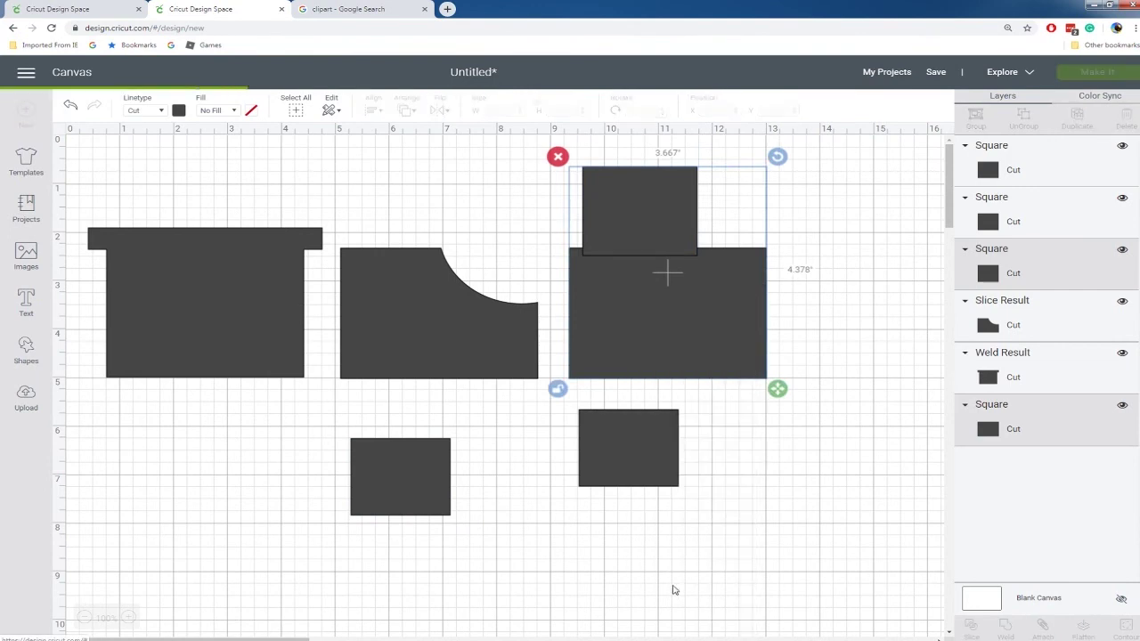
pyautogui.click(395, 471)
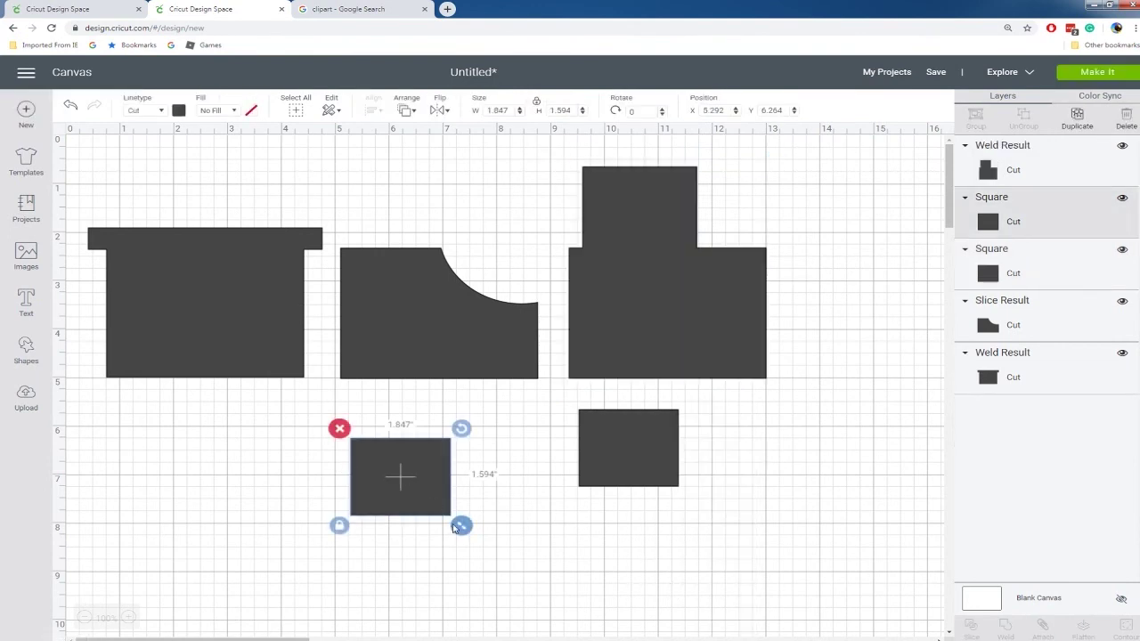
pyautogui.moveTo(461, 525); pyautogui.dragTo(727, 182)
# Stretch the spare square into a thin bar and weld it across the engine top.
pyautogui.click(339, 543)
pyautogui.click(724, 226)
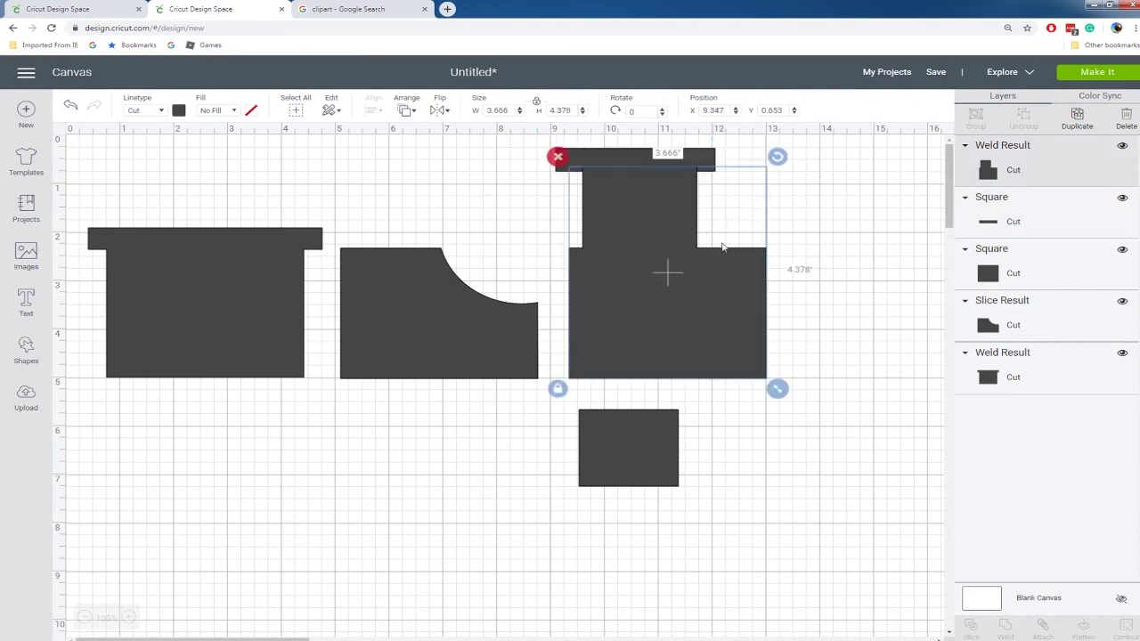
pyautogui.moveTo(712, 153); pyautogui.dragTo(722, 153)
pyautogui.click(745, 188)
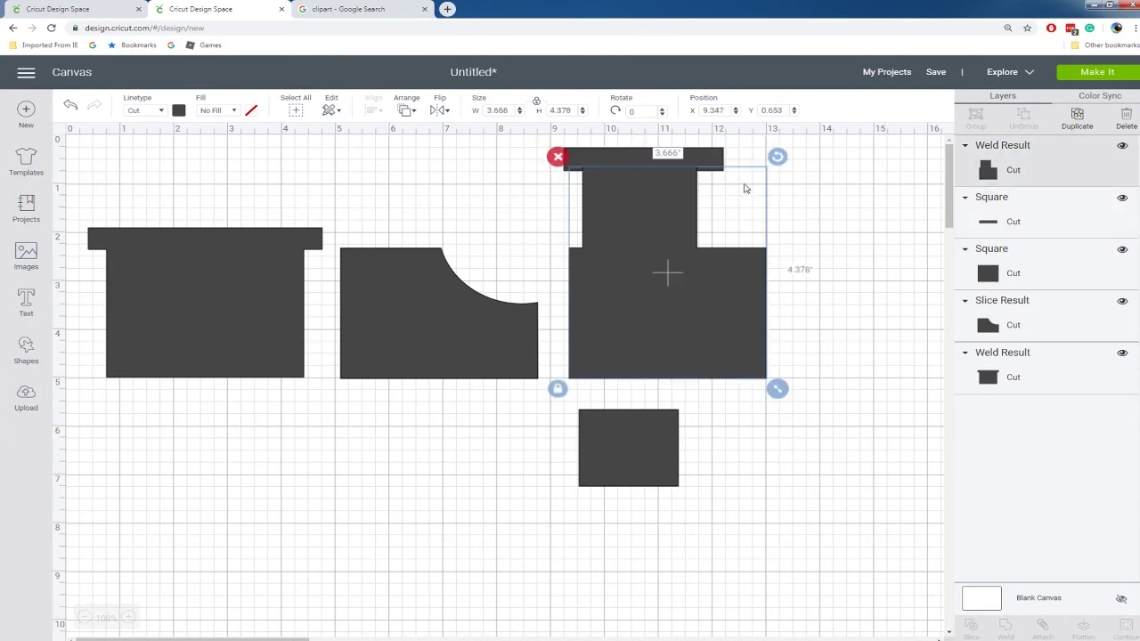
pyautogui.keyDown('shift'); pyautogui.click(628, 151); pyautogui.keyUp('shift')
pyautogui.rightClick(628, 151)
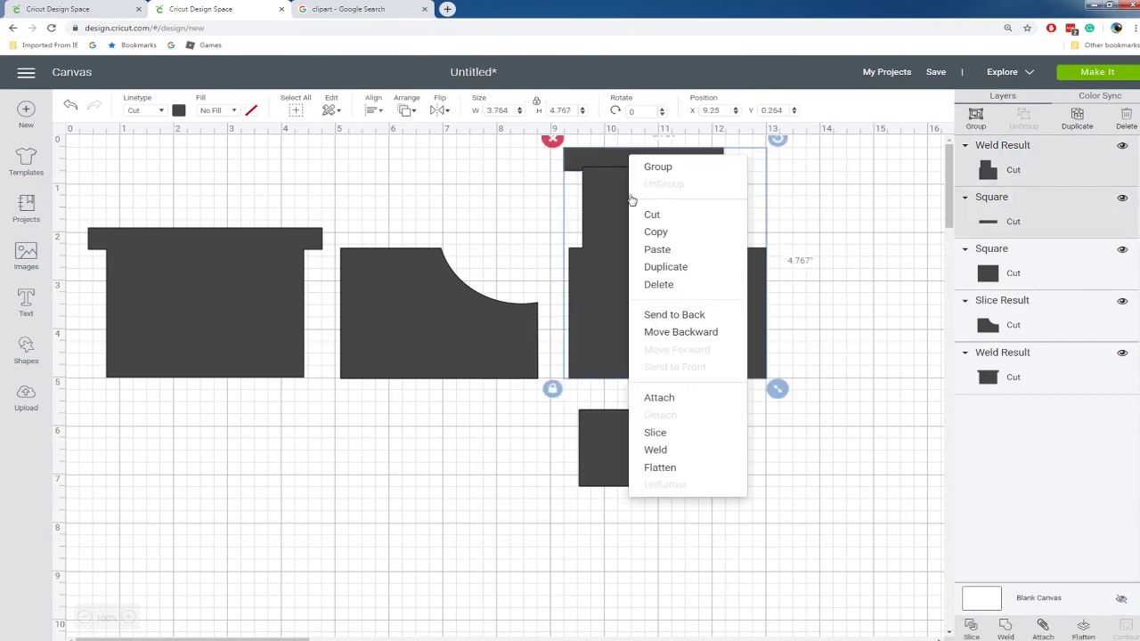
pyautogui.click(659, 449)
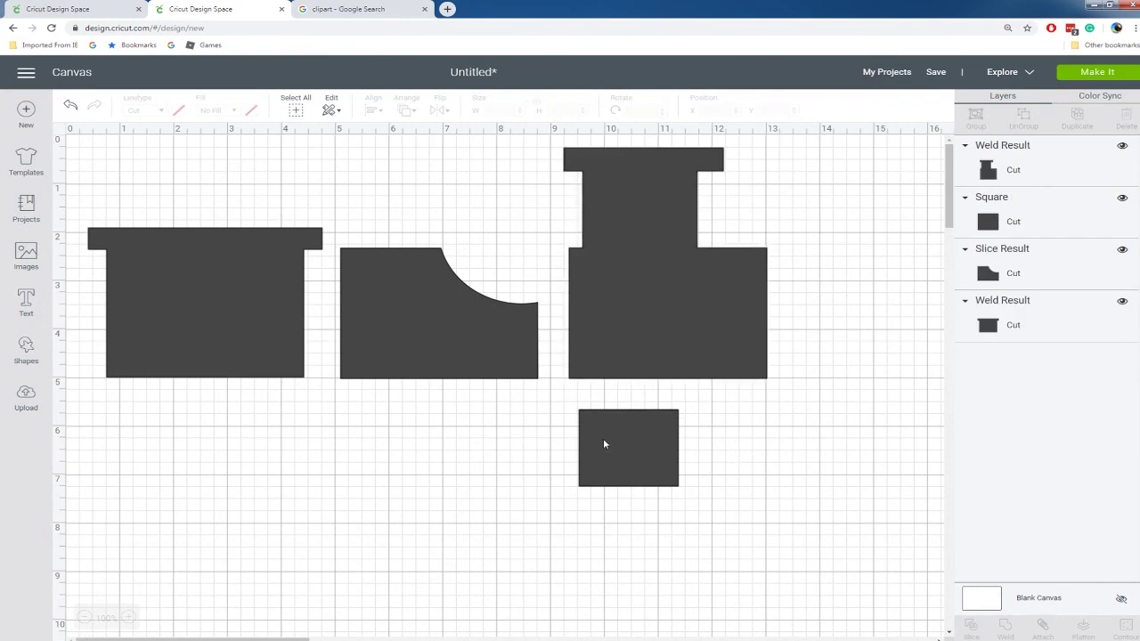
# Fit a 1.611 × 1.39 square inside the upper block, send the engine behind it, and slice.
pyautogui.moveTo(604, 443); pyautogui.dragTo(621, 218)
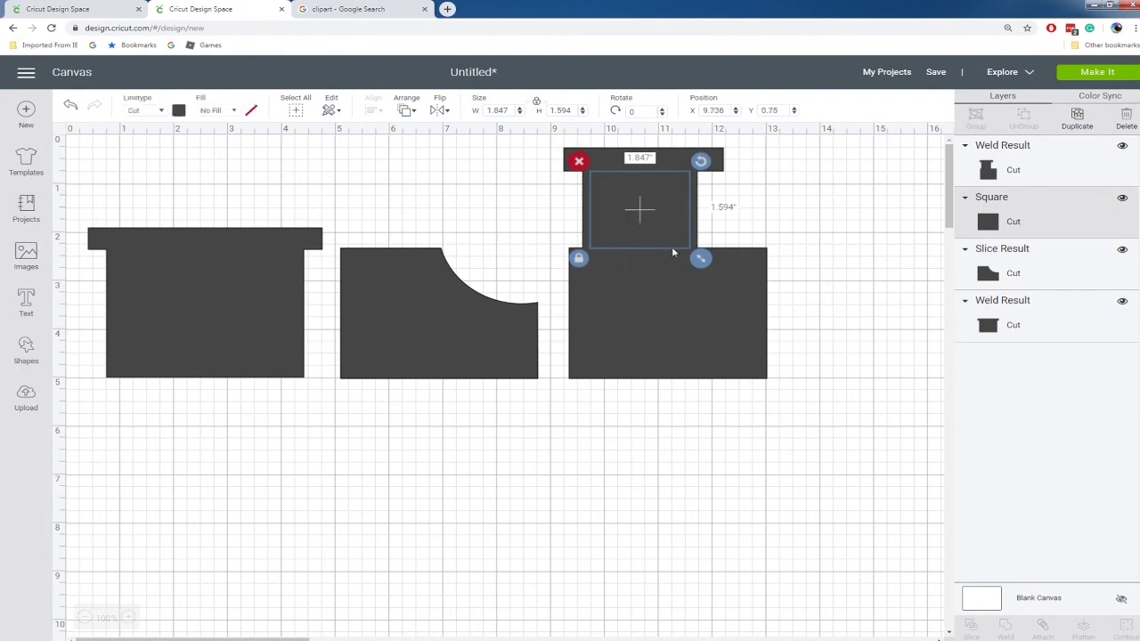
pyautogui.moveTo(701, 258); pyautogui.dragTo(688, 249)
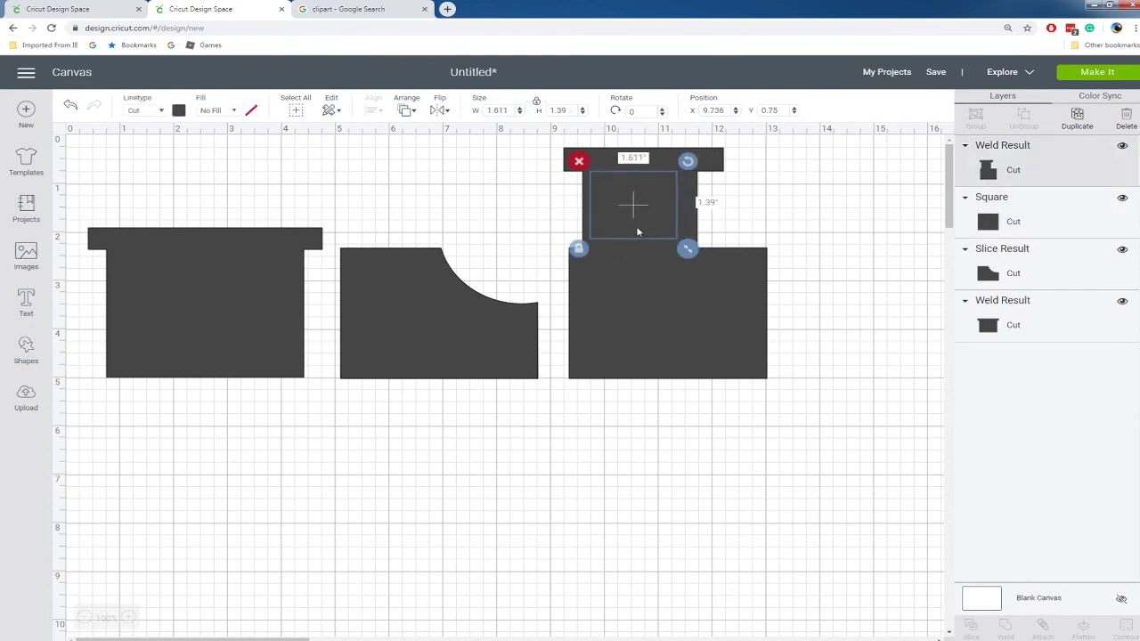
pyautogui.keyDown('shift'); pyautogui.click(638, 231); pyautogui.keyUp('shift')
pyautogui.rightClick(649, 256)
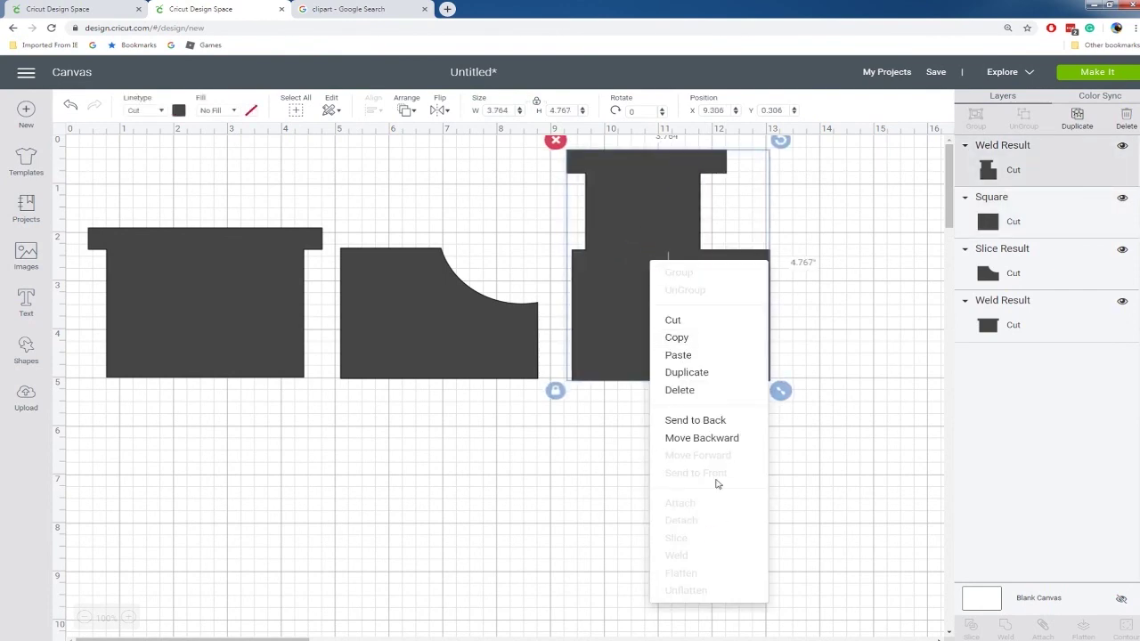
pyautogui.click(677, 420)
pyautogui.click(651, 439)
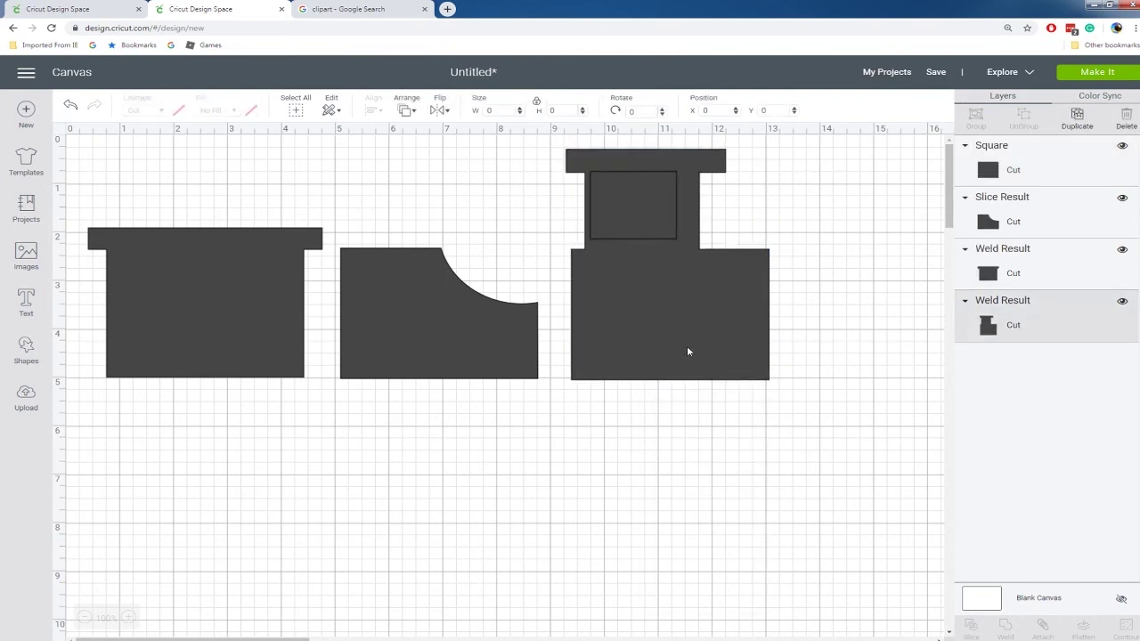
pyautogui.moveTo(687, 351); pyautogui.dragTo(682, 351)
pyautogui.moveTo(650, 224); pyautogui.dragTo(660, 240)
pyautogui.keyDown('shift'); pyautogui.click(668, 287); pyautogui.keyUp('shift')
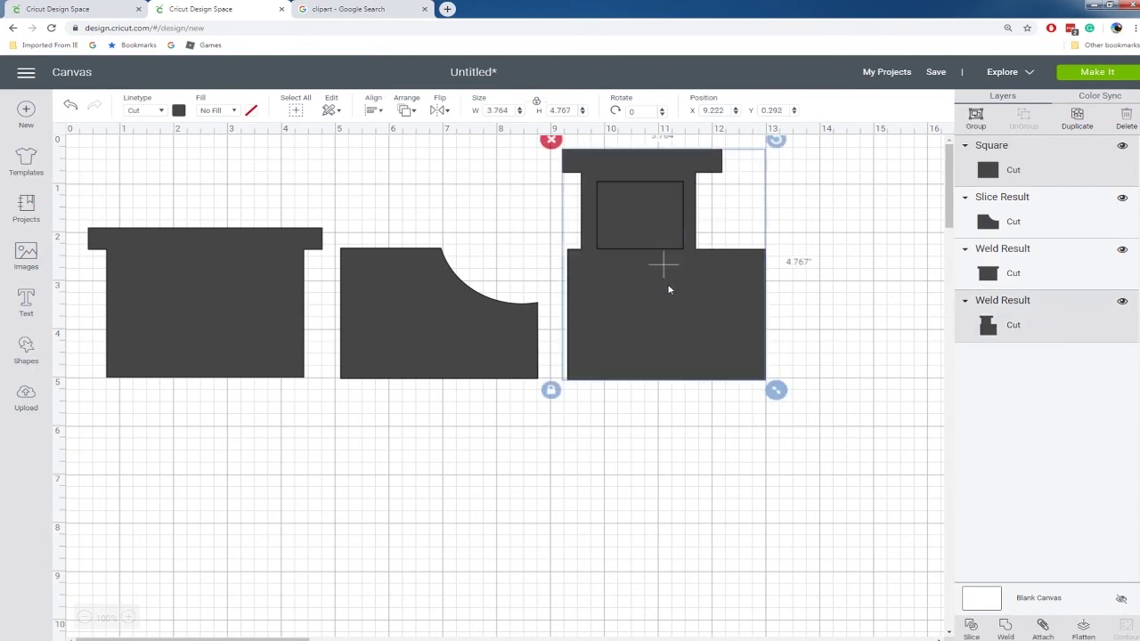
pyautogui.rightClick(668, 287)
pyautogui.click(709, 567)
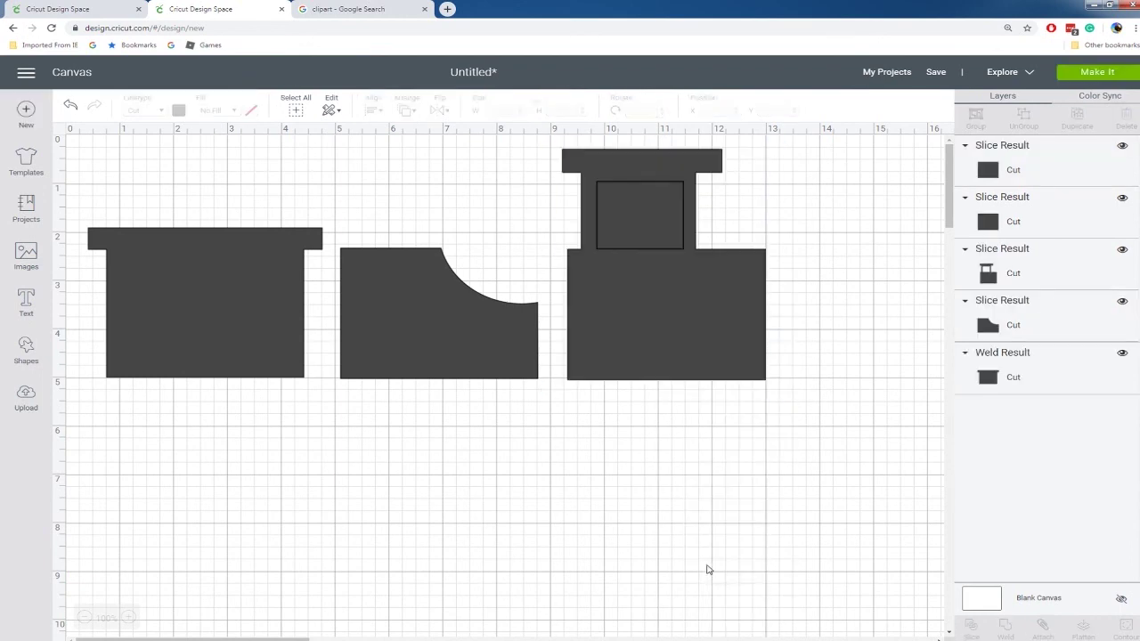
# Delete both inner square slice pieces to leave a window hole.
pyautogui.click(647, 230)
pyautogui.press('Delete')
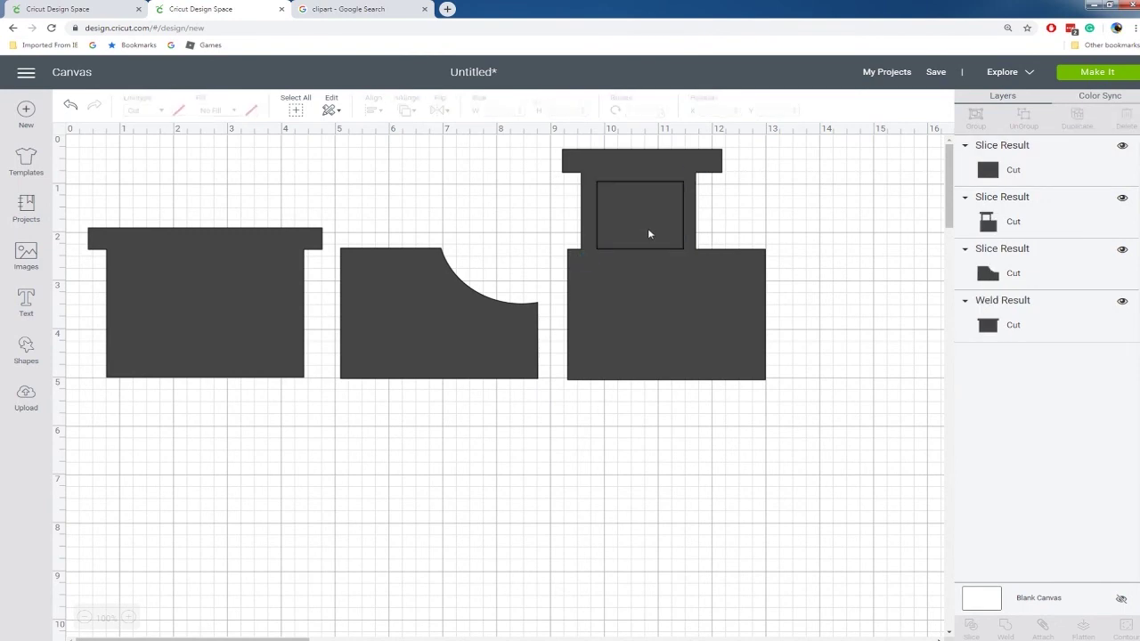
pyautogui.click(649, 232)
pyautogui.press('Delete')
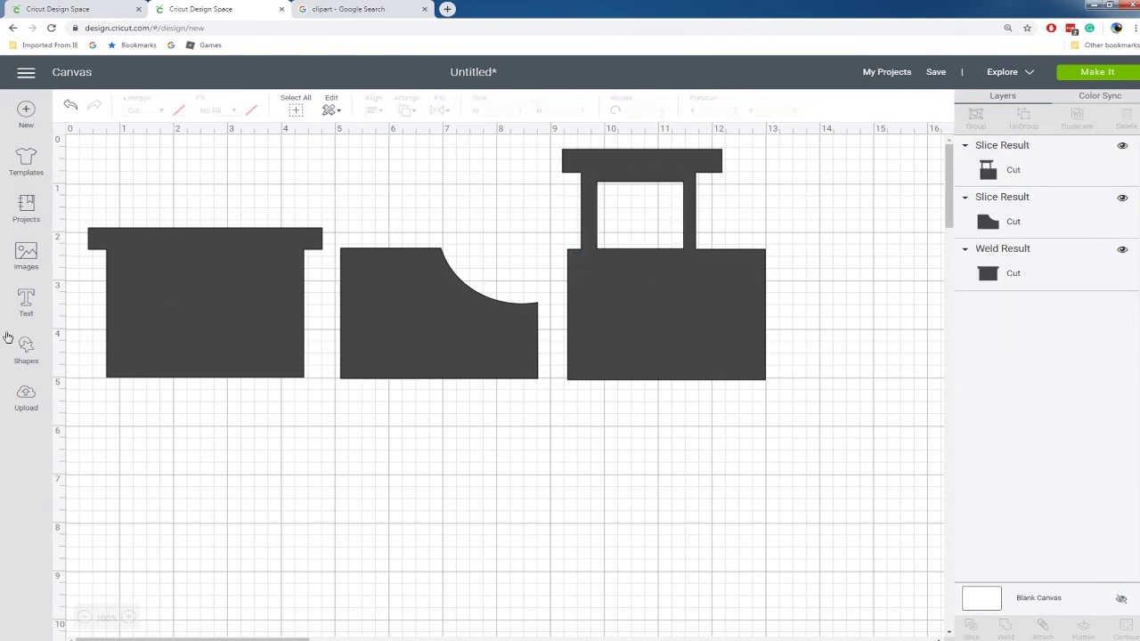
# Add a square sized 2.403 × 2.736 and position it at the engine's lower right.
pyautogui.click(27, 352)
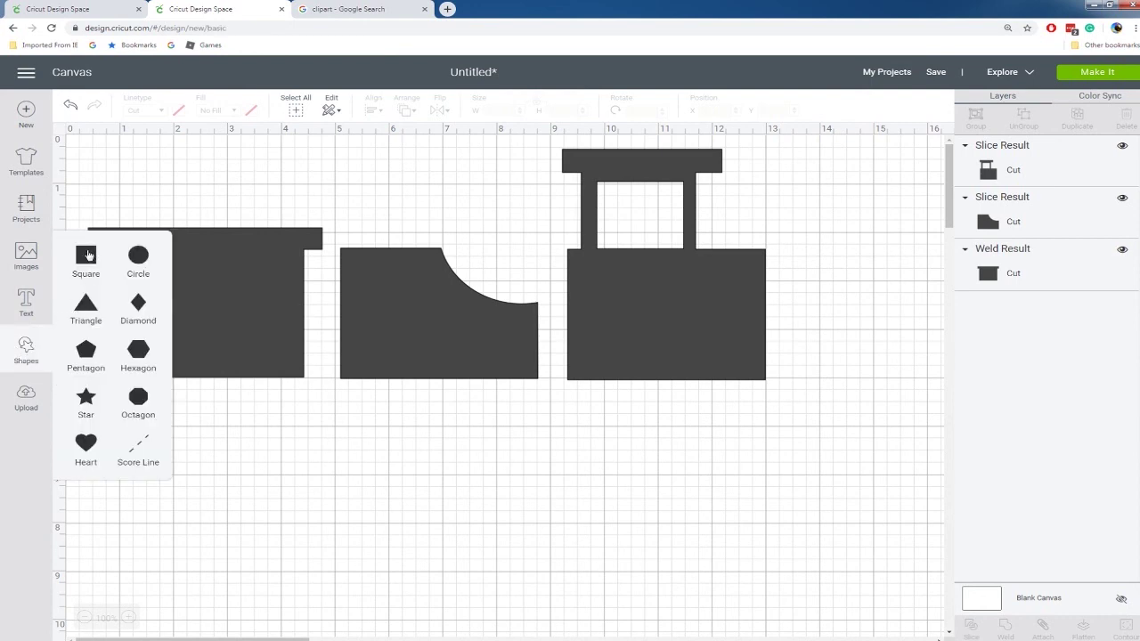
pyautogui.click(87, 256)
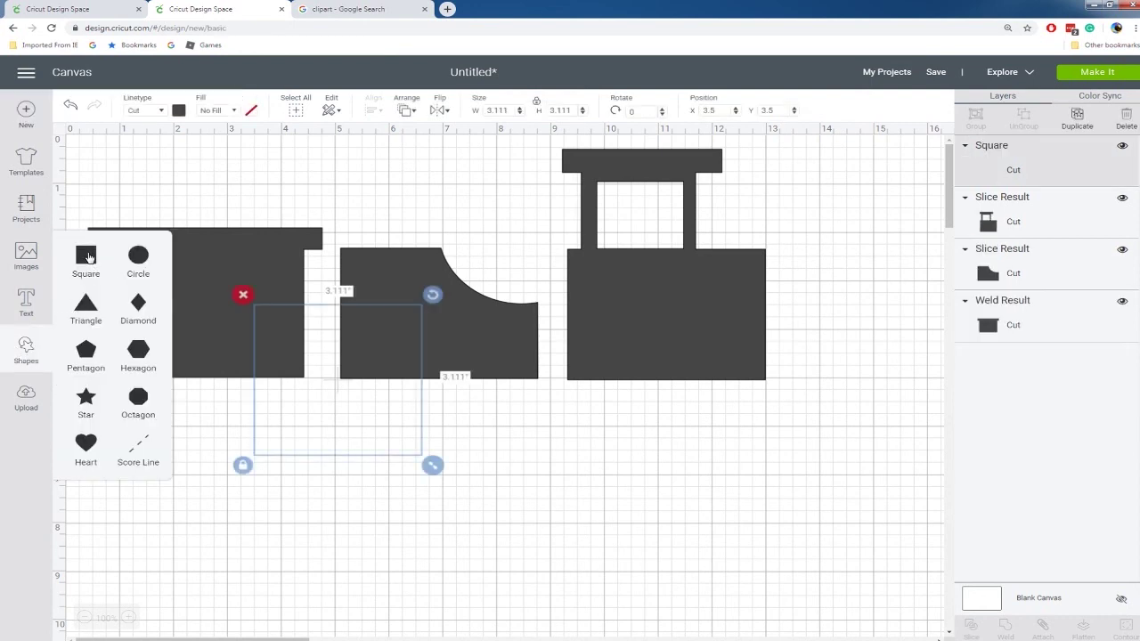
pyautogui.moveTo(331, 385); pyautogui.dragTo(509, 389)
pyautogui.moveTo(613, 480); pyautogui.dragTo(565, 467)
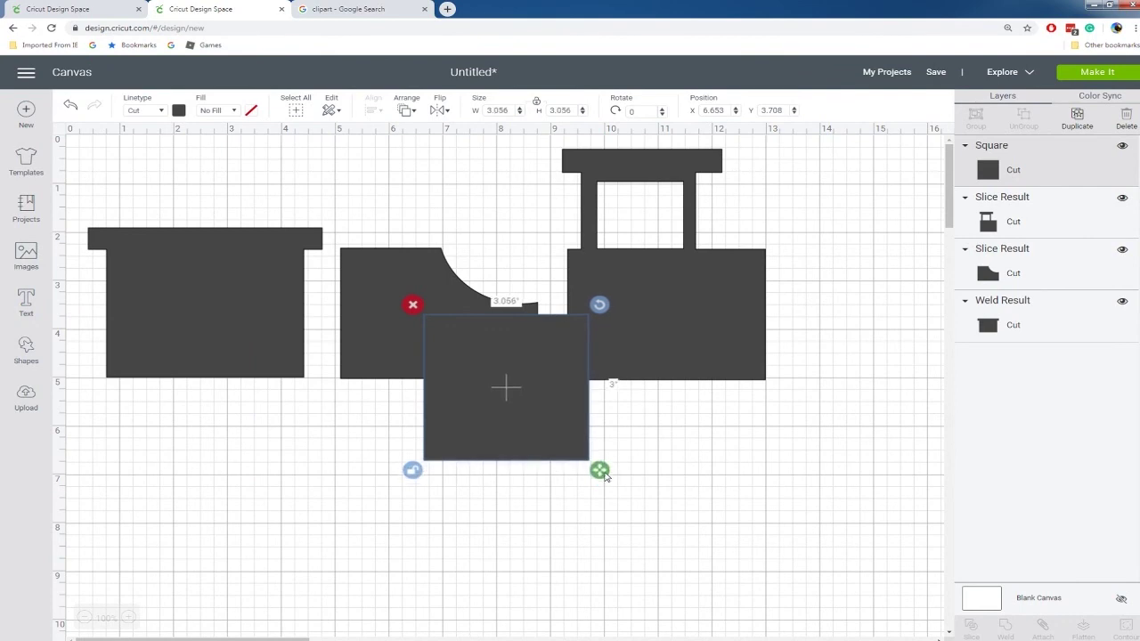
pyautogui.moveTo(604, 476); pyautogui.dragTo(587, 437)
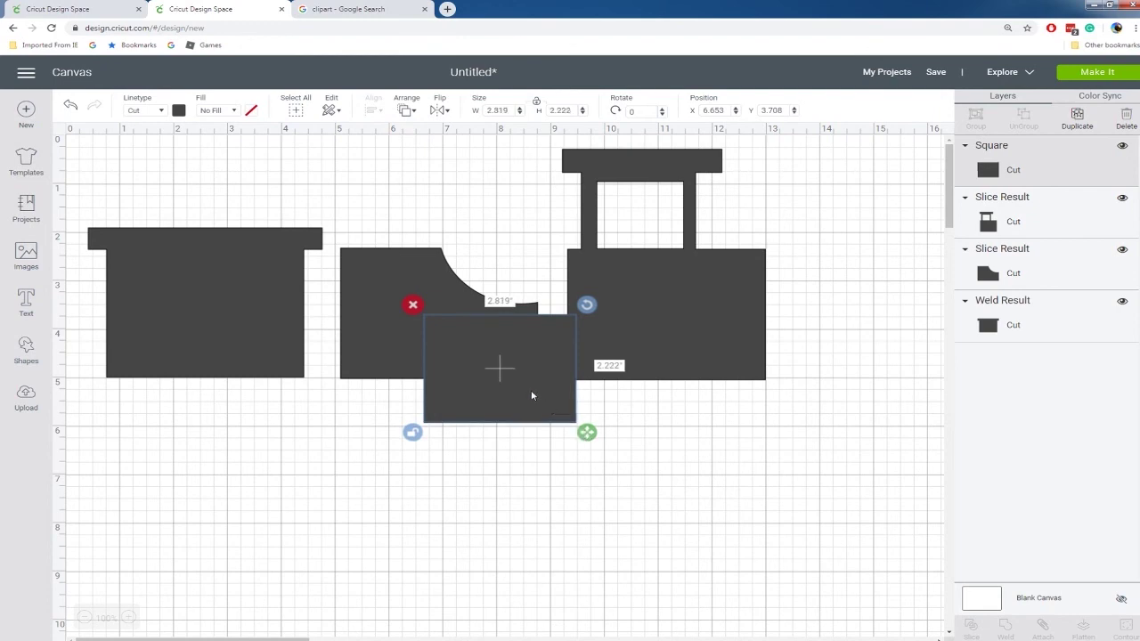
pyautogui.moveTo(531, 396); pyautogui.dragTo(784, 332)
pyautogui.moveTo(842, 367); pyautogui.dragTo(842, 394)
pyautogui.moveTo(781, 318); pyautogui.dragTo(778, 322)
pyautogui.moveTo(842, 403); pyautogui.dragTo(824, 402)
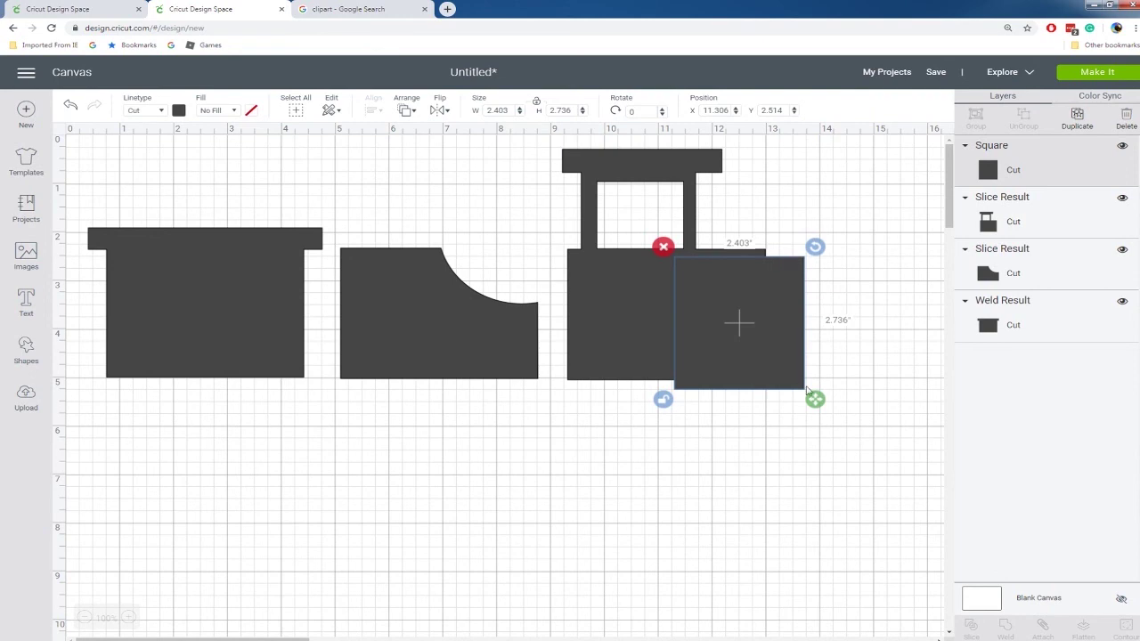
pyautogui.moveTo(813, 398); pyautogui.dragTo(807, 400)
# Weld the new rectangle onto the engine body.
pyautogui.moveTo(841, 337); pyautogui.dragTo(644, 333)
pyautogui.rightClick(645, 332)
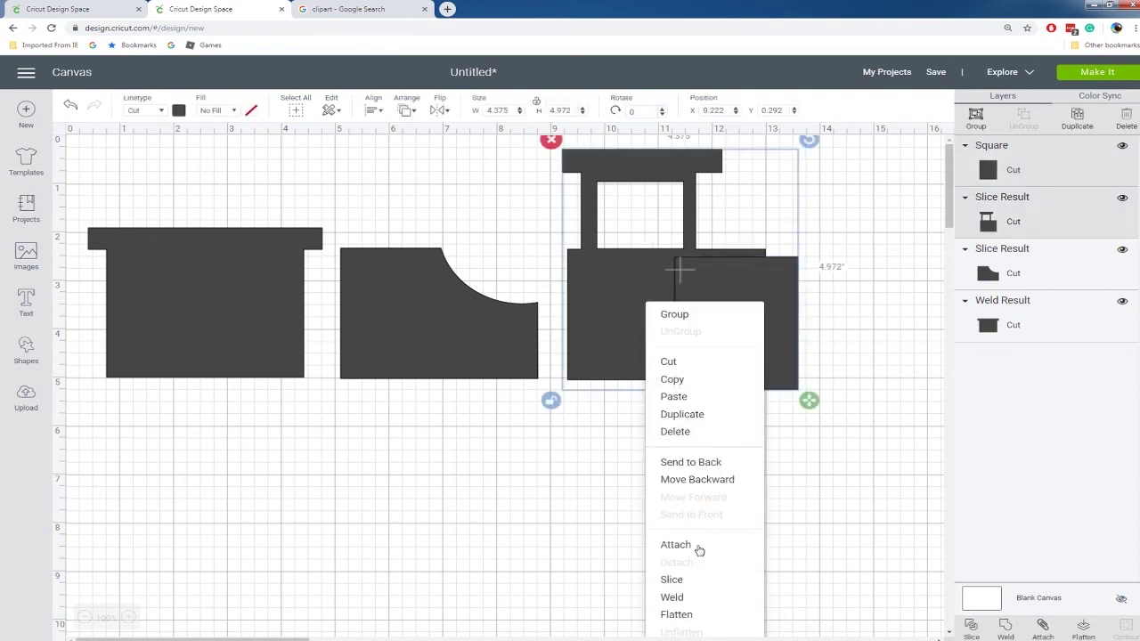
pyautogui.click(679, 597)
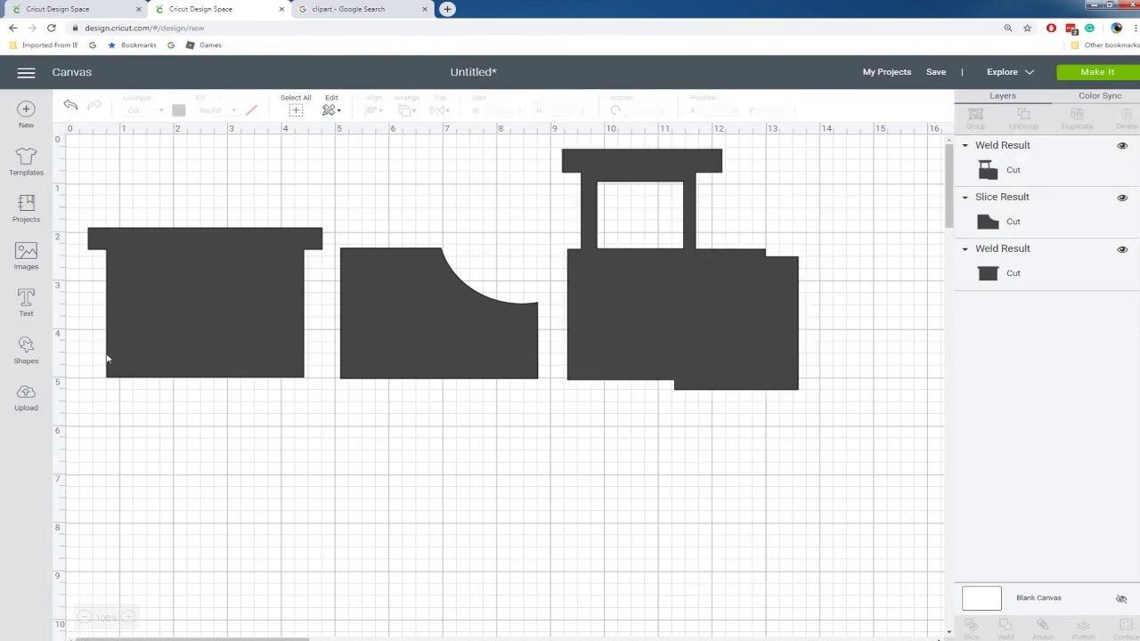
# Add an unlocked circle, reshape it into an ellipse at the engine front, and weld it on.
pyautogui.click(26, 349)
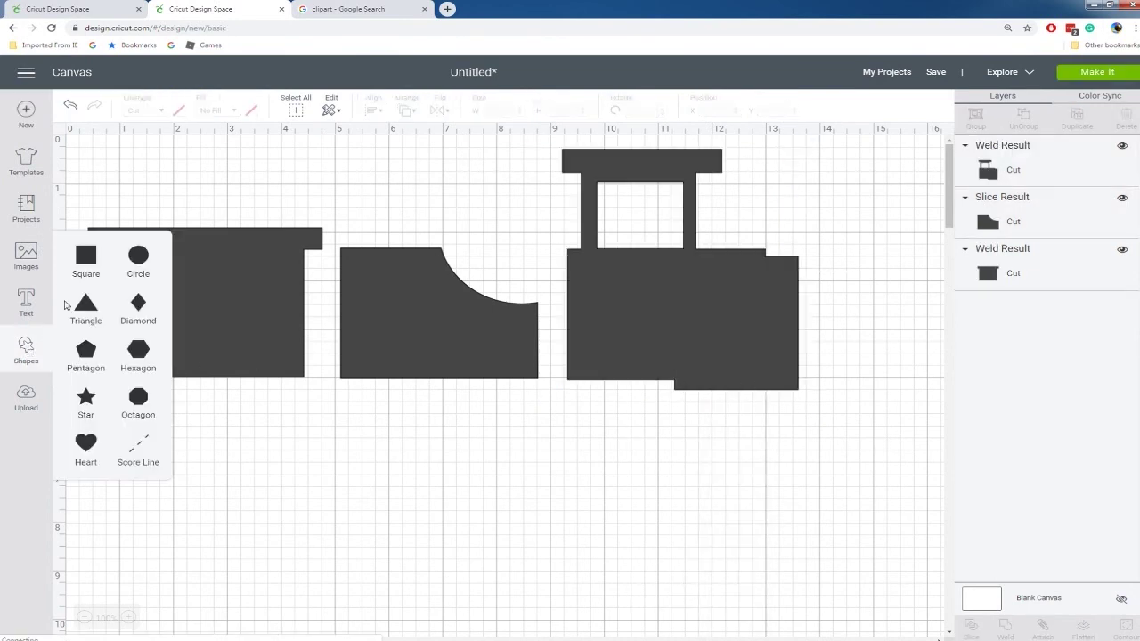
pyautogui.click(139, 258)
pyautogui.click(270, 489)
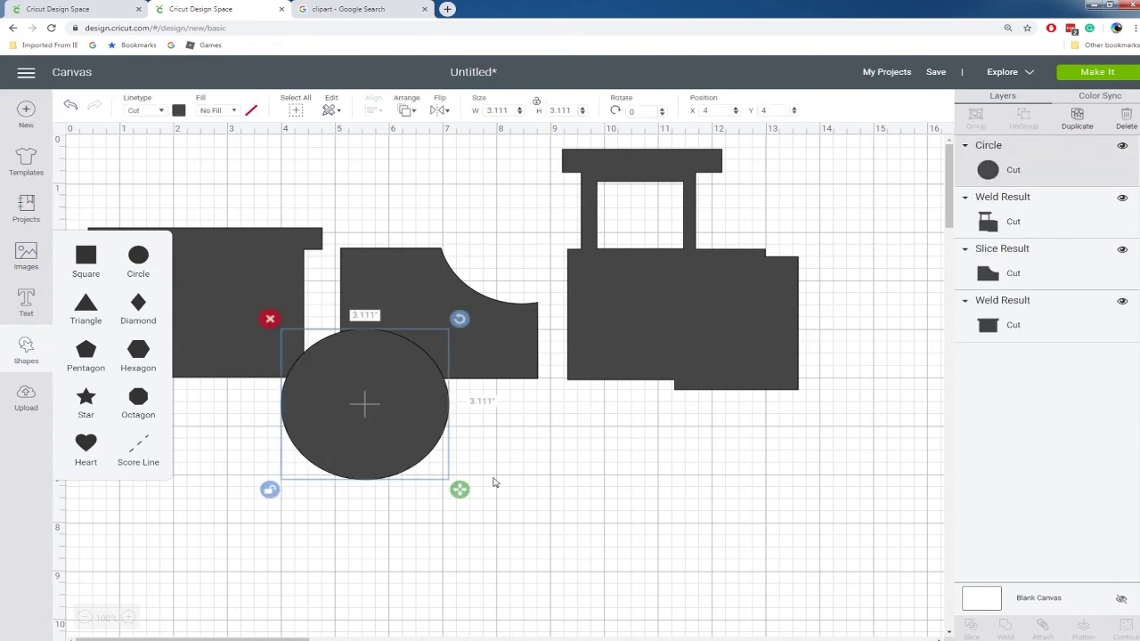
pyautogui.moveTo(459, 489); pyautogui.dragTo(351, 501)
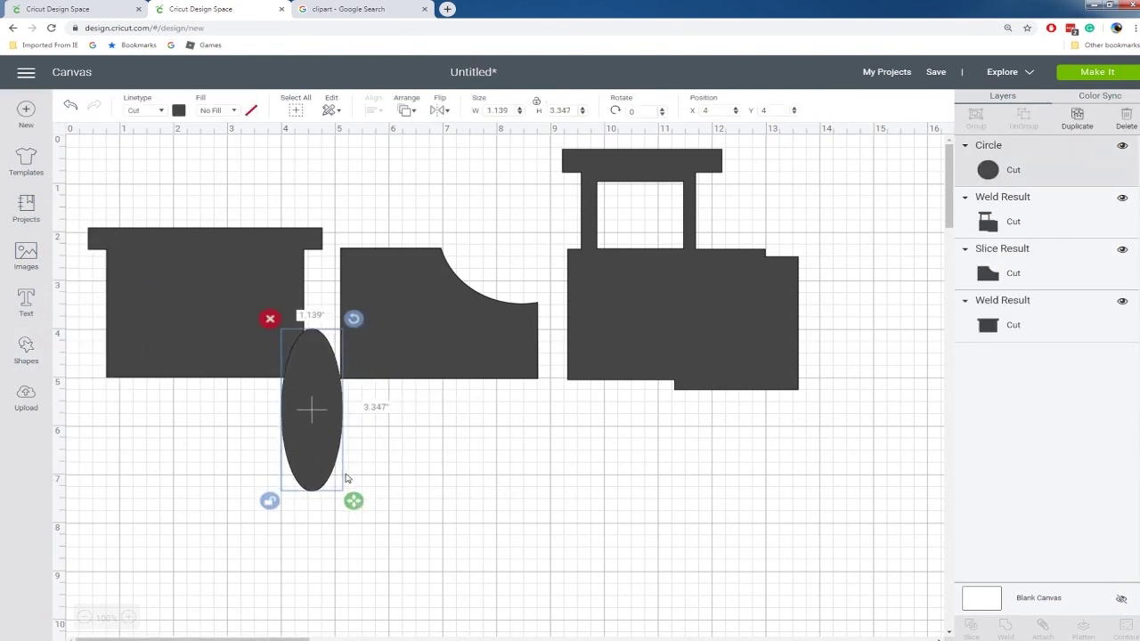
pyautogui.moveTo(331, 462); pyautogui.dragTo(851, 405)
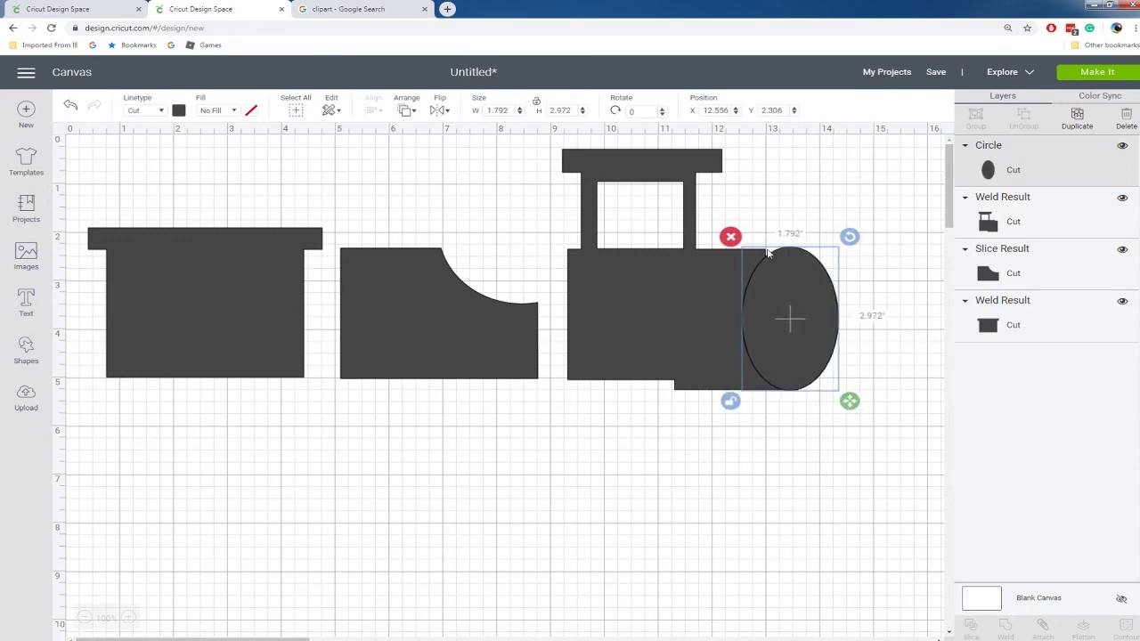
pyautogui.click(812, 383)
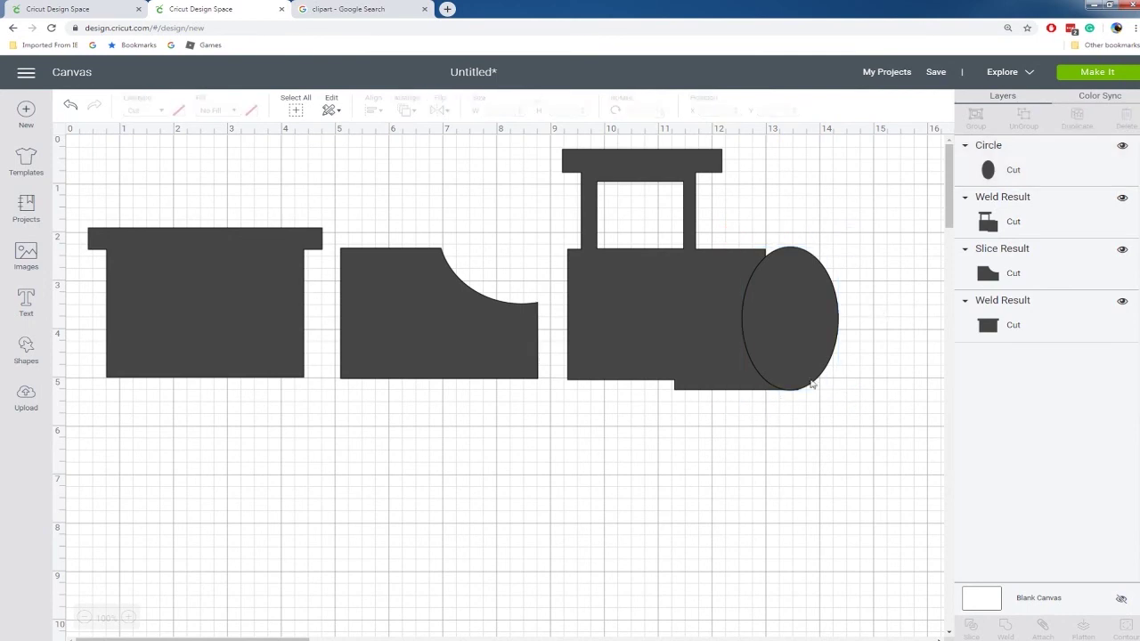
pyautogui.moveTo(868, 235); pyautogui.dragTo(749, 347)
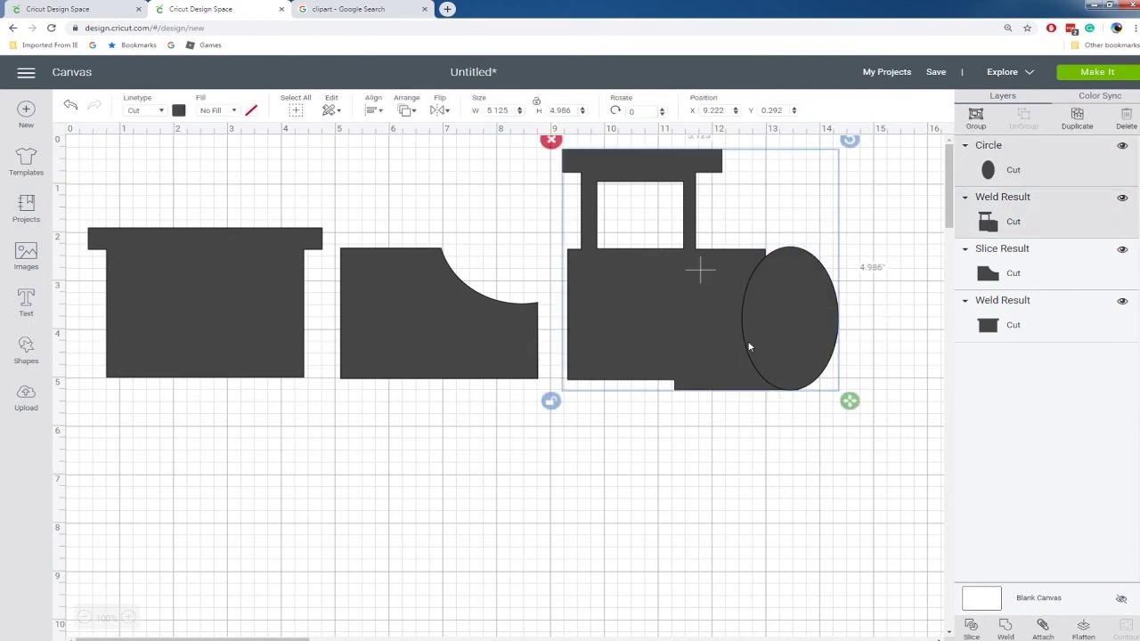
pyautogui.rightClick(749, 347)
pyautogui.click(792, 596)
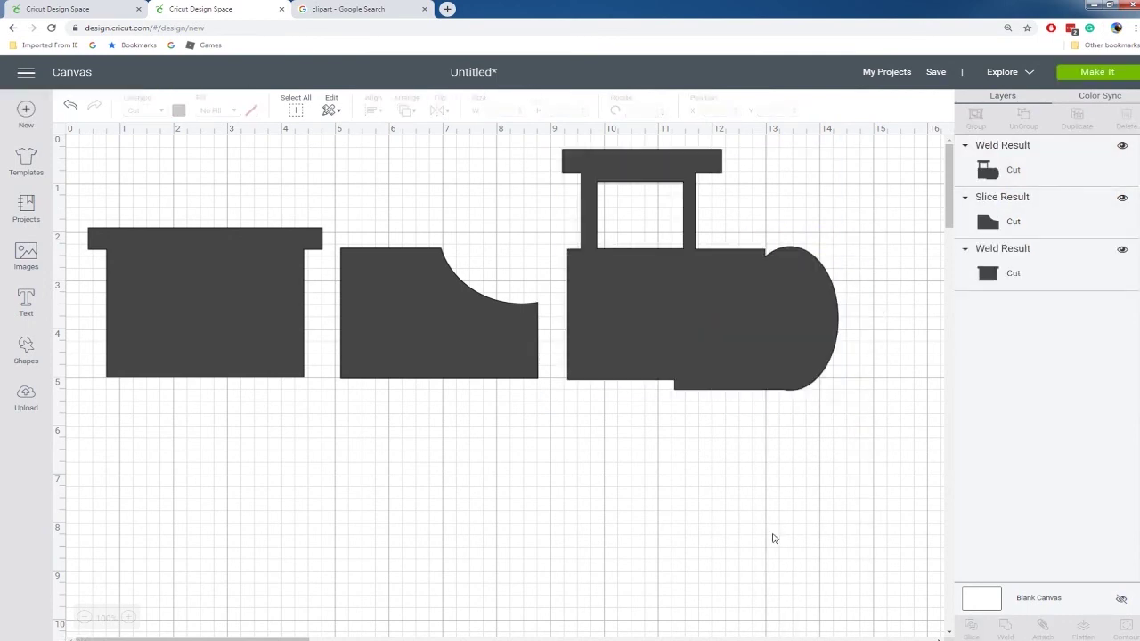
# Add a square filling the gap behind the nose and weld it into the engine.
pyautogui.click(27, 347)
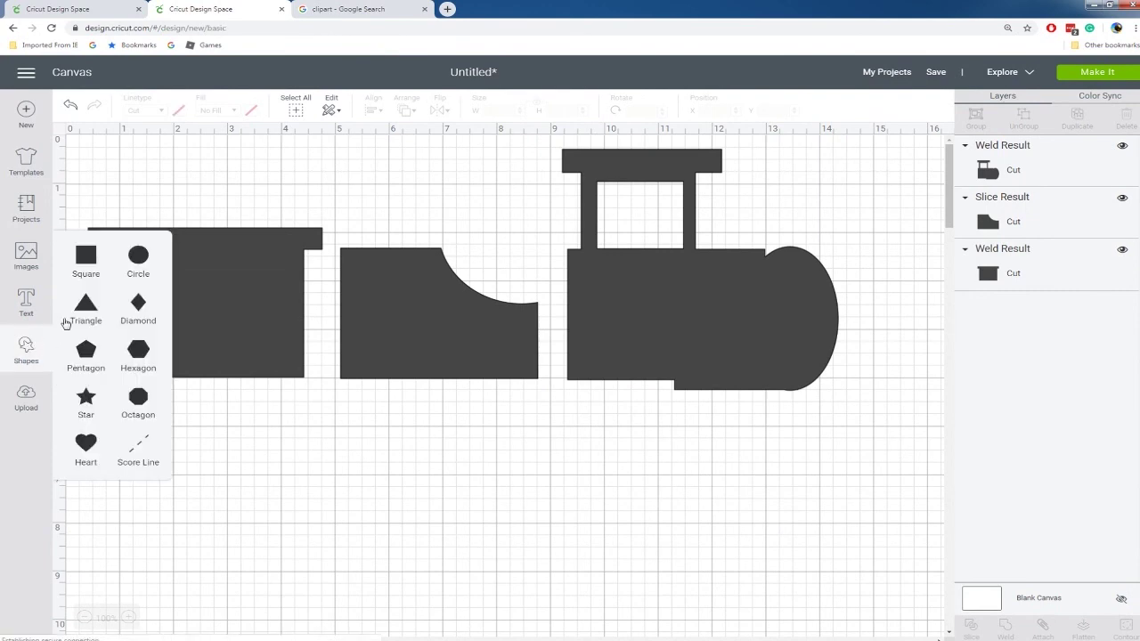
pyautogui.click(88, 258)
pyautogui.moveTo(224, 261); pyautogui.dragTo(789, 335)
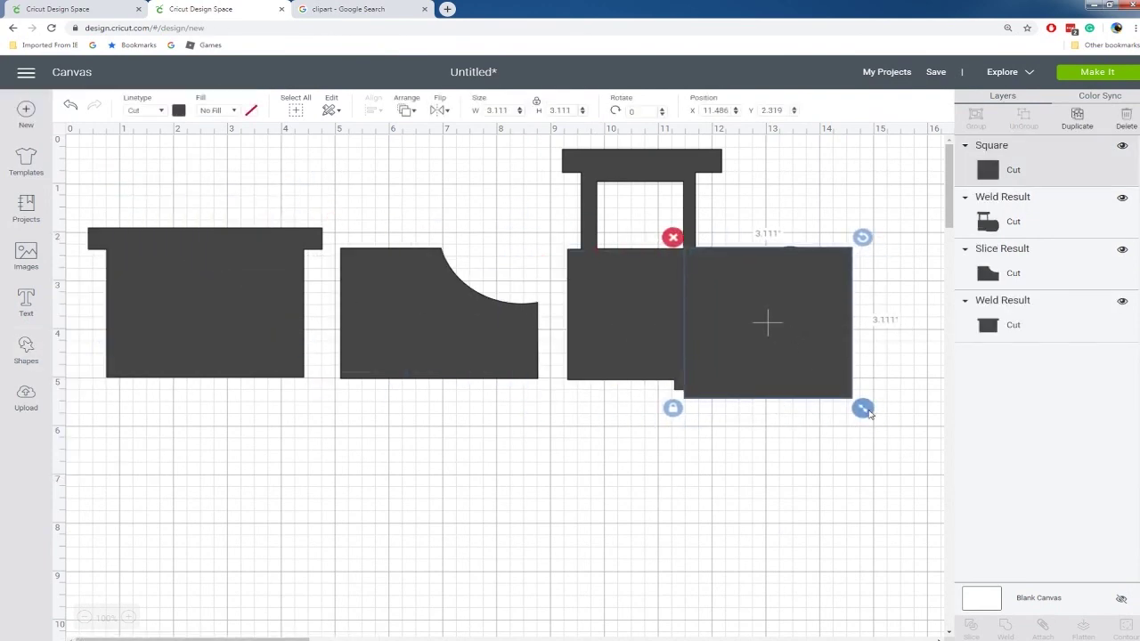
pyautogui.moveTo(862, 408); pyautogui.dragTo(809, 379)
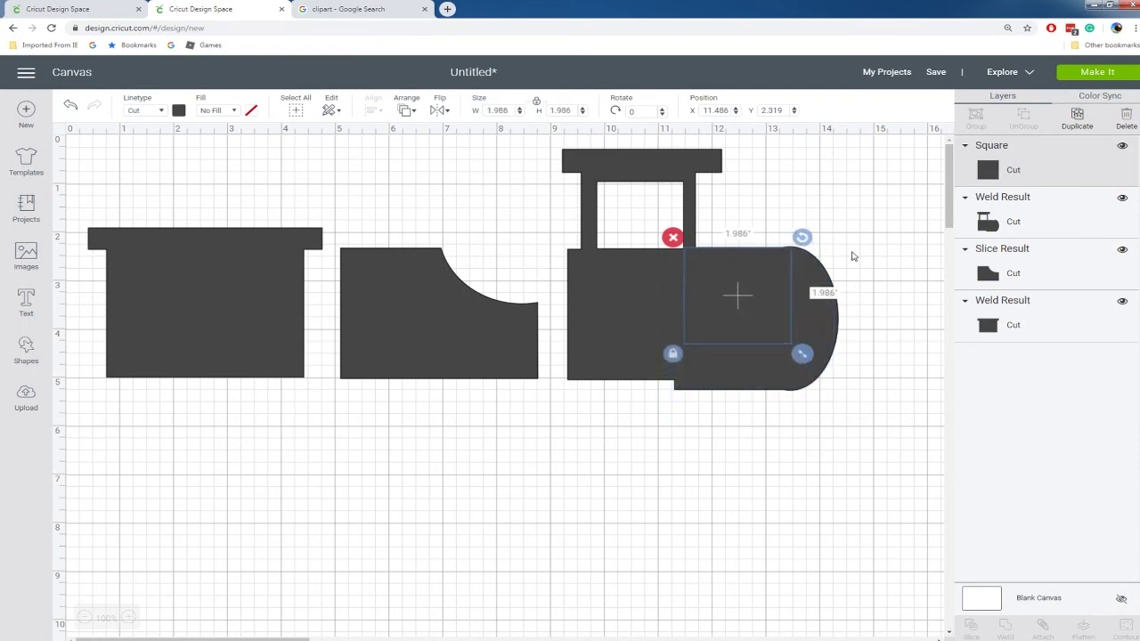
pyautogui.moveTo(856, 228); pyautogui.dragTo(720, 287)
pyautogui.rightClick(719, 286)
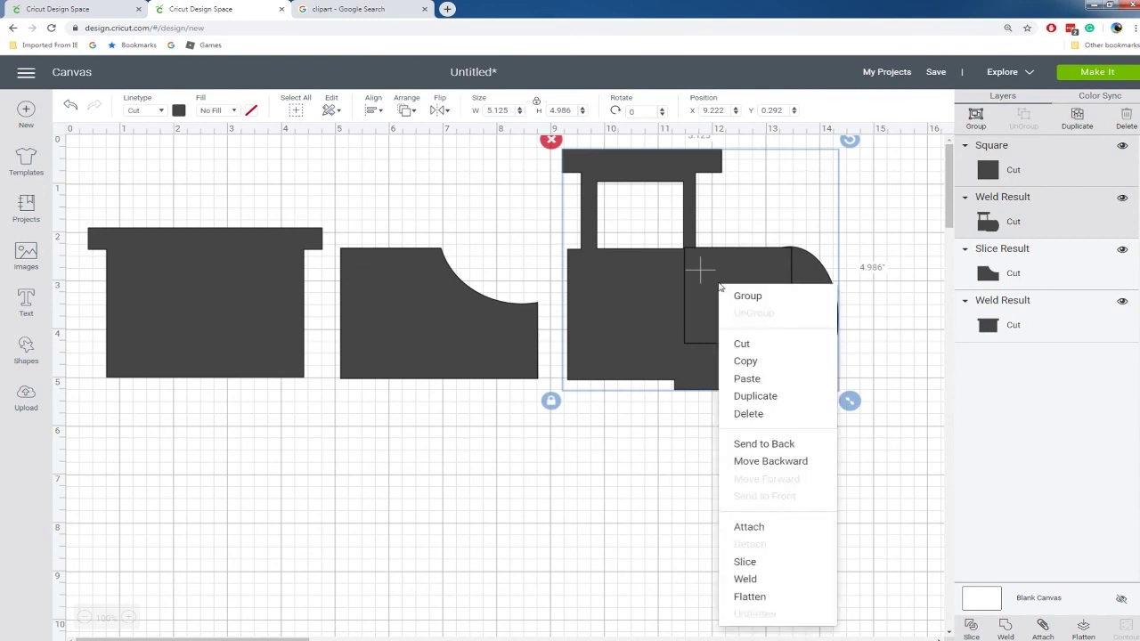
pyautogui.click(752, 580)
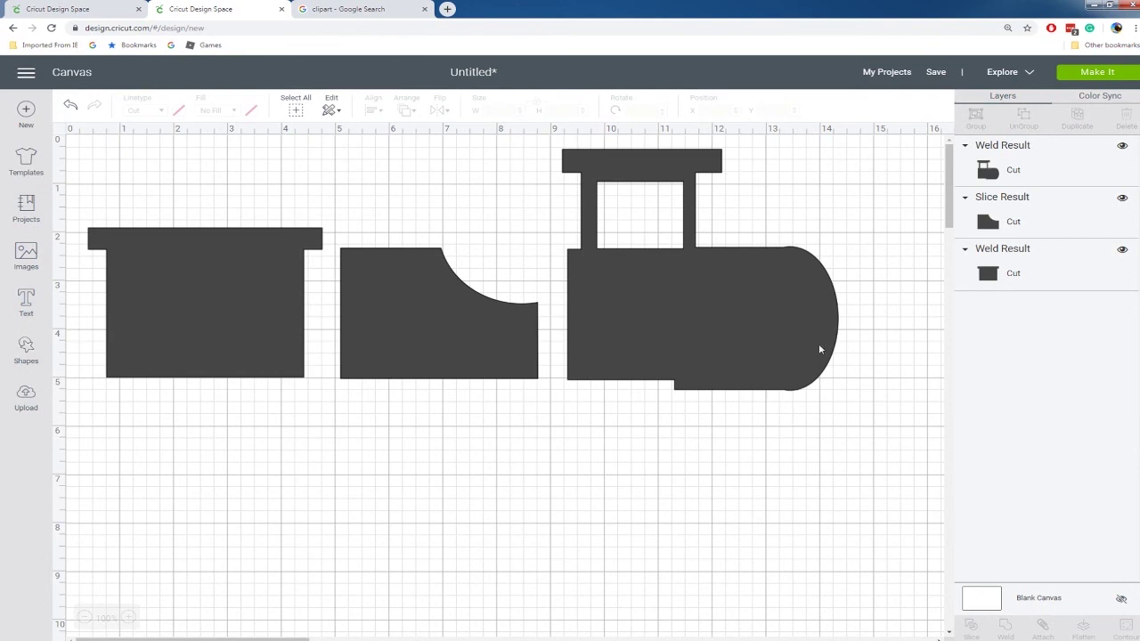
# Add a triangle below the train pieces and make it wider and flatter.
pyautogui.click(26, 347)
pyautogui.click(85, 308)
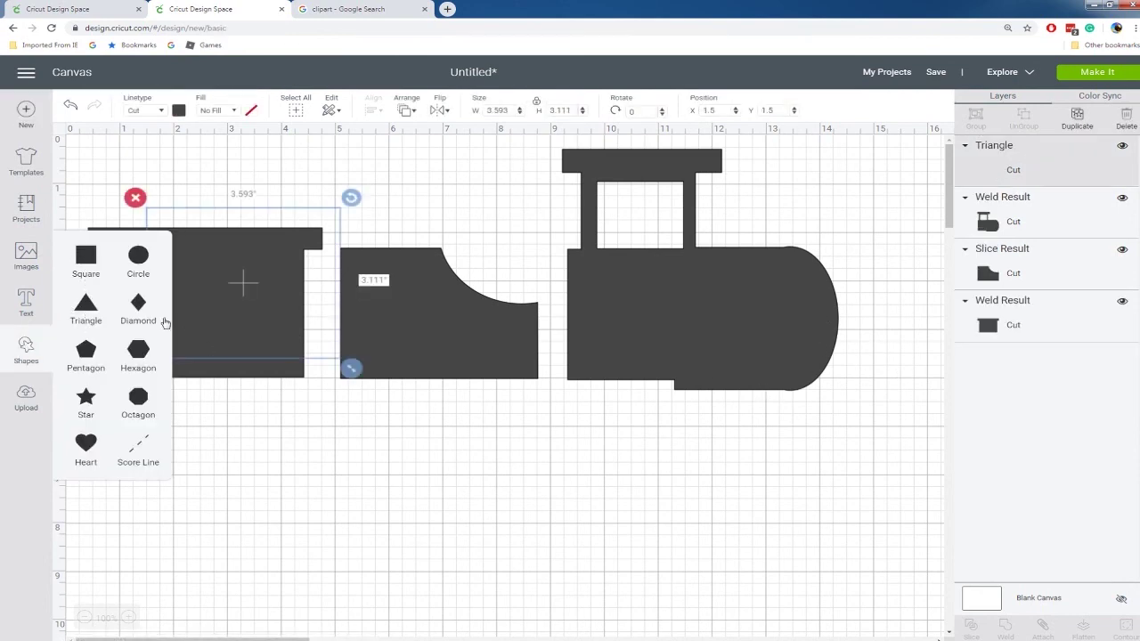
pyautogui.moveTo(212, 310); pyautogui.dragTo(375, 524)
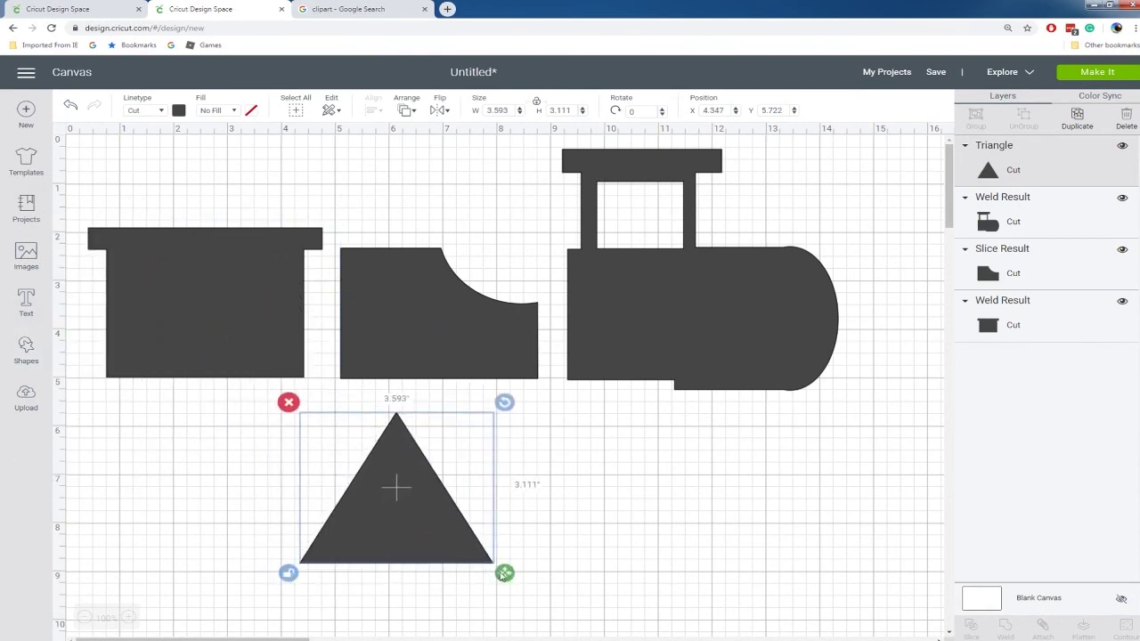
pyautogui.moveTo(504, 573); pyautogui.dragTo(551, 524)
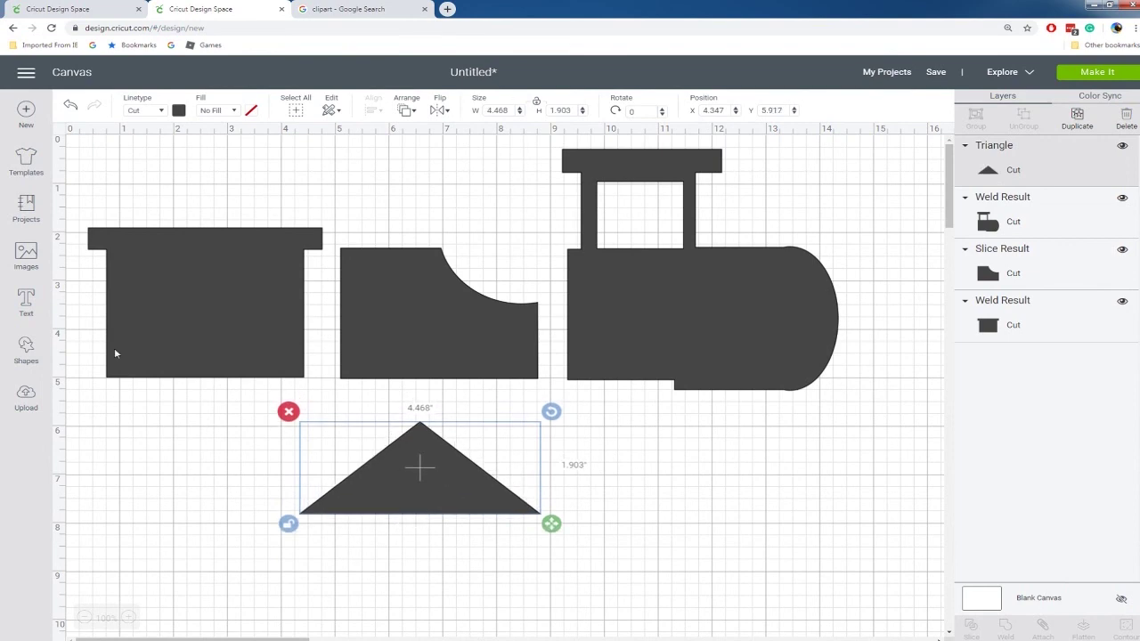
# Slice the triangle with a square over its left half, keeping only the right-angle piece.
pyautogui.click(27, 350)
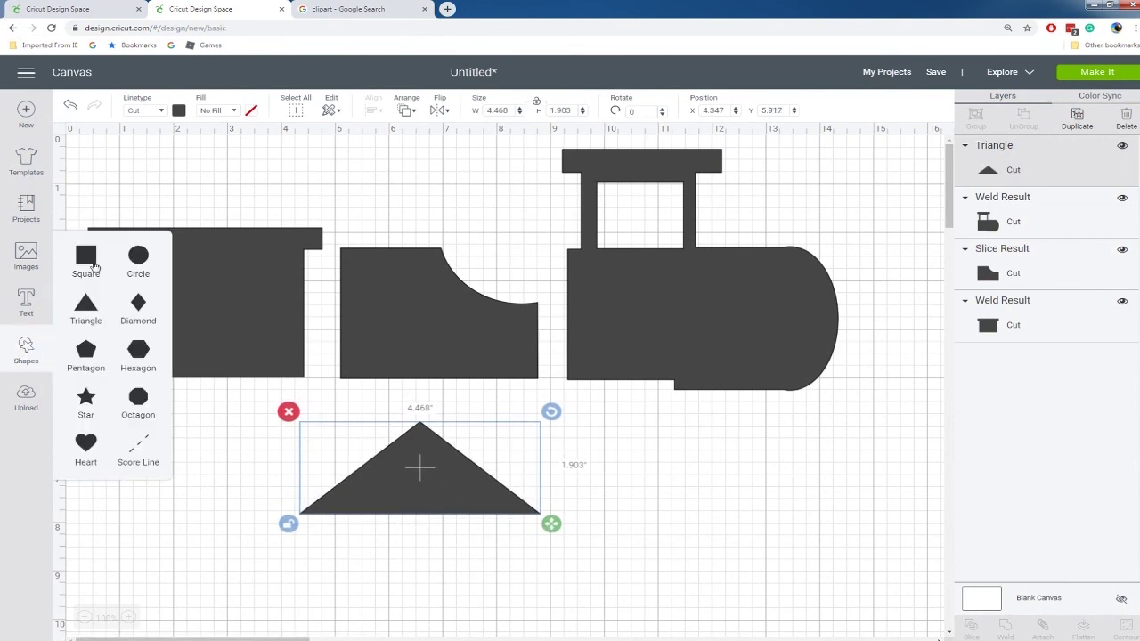
pyautogui.click(86, 256)
pyautogui.moveTo(280, 334); pyautogui.dragTo(352, 500)
pyautogui.moveTo(503, 564); pyautogui.dragTo(380, 475)
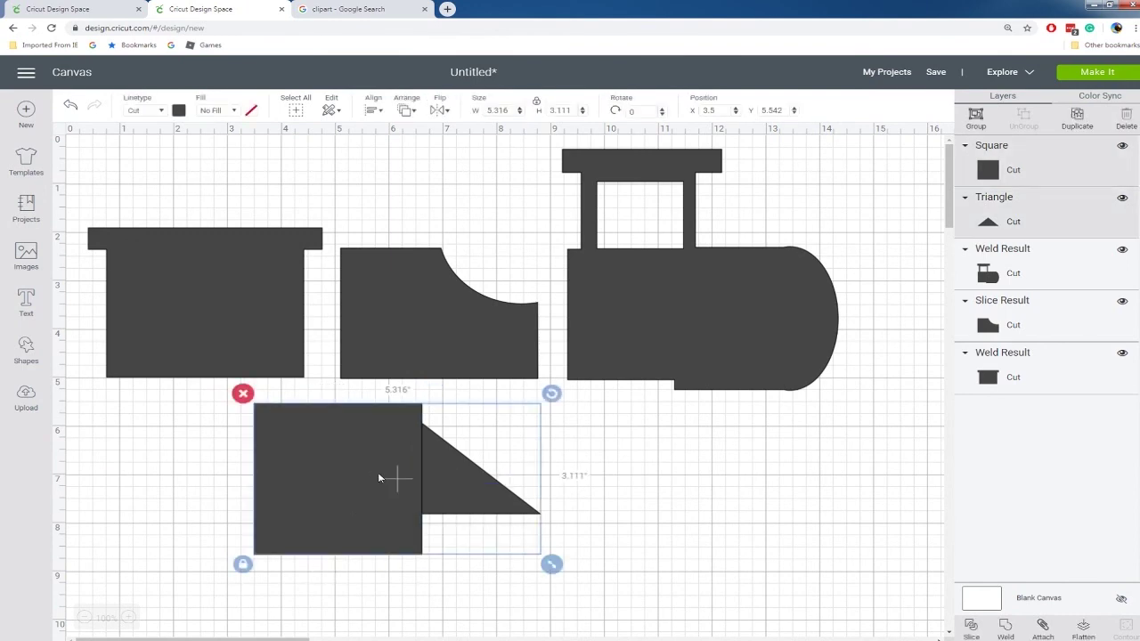
pyautogui.rightClick(378, 472)
pyautogui.click(431, 584)
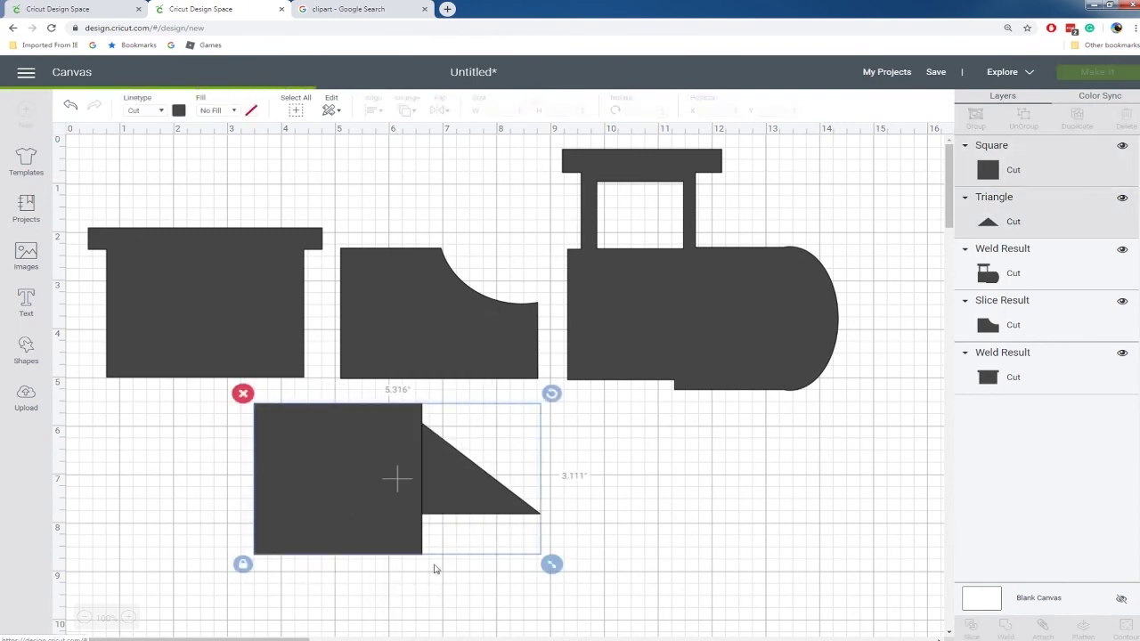
pyautogui.moveTo(478, 496); pyautogui.dragTo(582, 499)
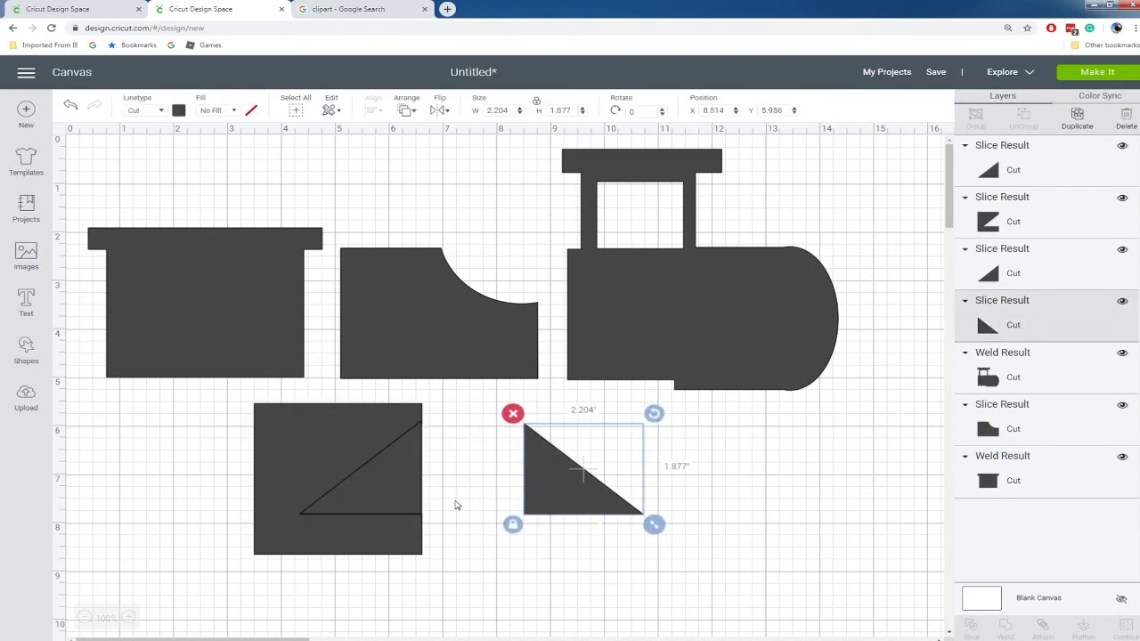
pyautogui.moveTo(452, 458); pyautogui.dragTo(372, 487)
pyautogui.click(314, 501)
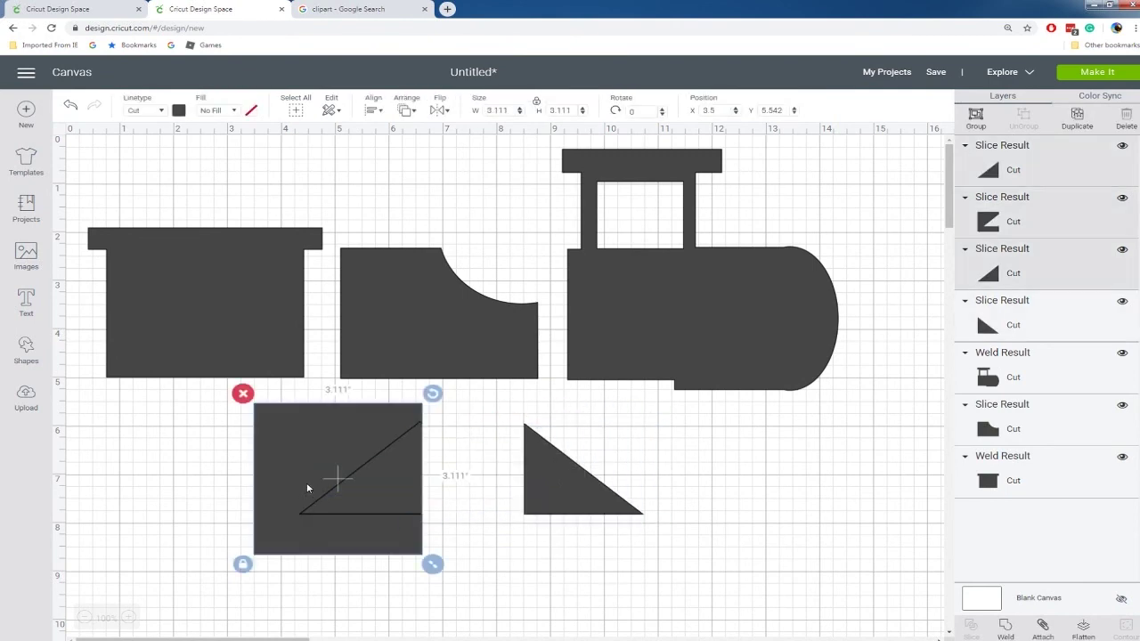
pyautogui.press('Delete')
# Move the right-angle triangle to the engine's front bottom and weld it on.
pyautogui.moveTo(597, 496); pyautogui.dragTo(863, 375)
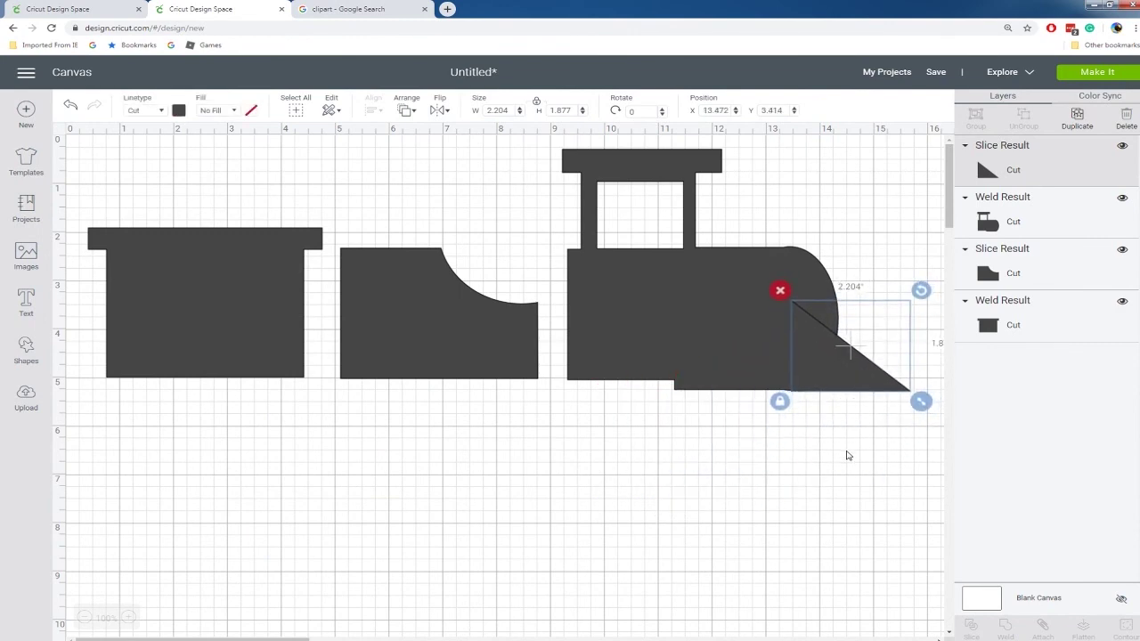
pyautogui.moveTo(848, 454); pyautogui.dragTo(746, 309)
pyautogui.rightClick(746, 309)
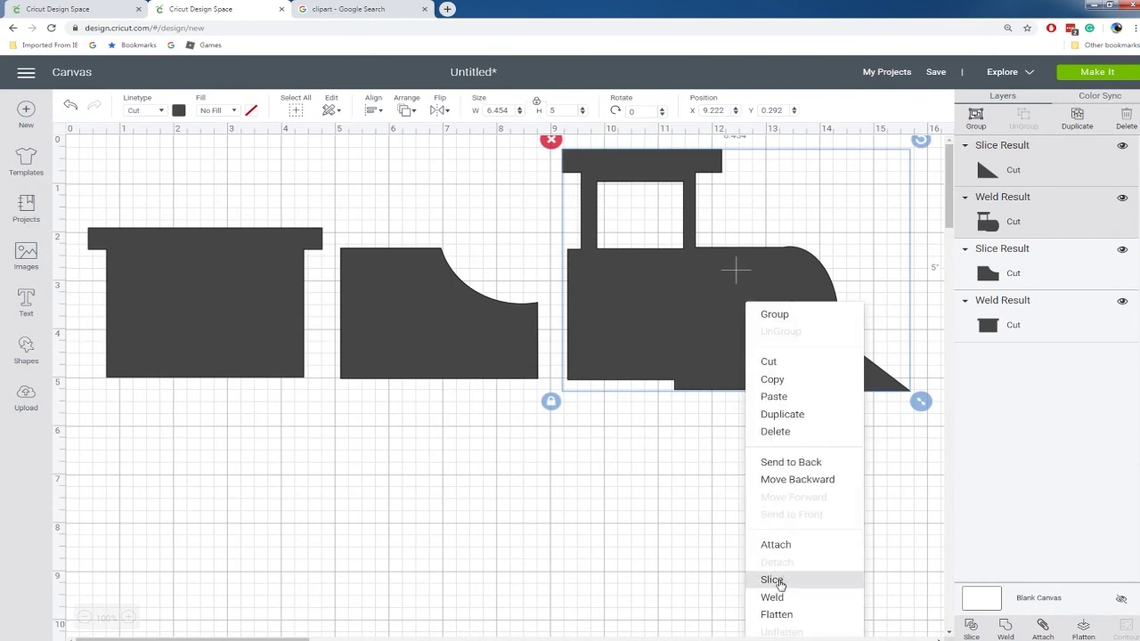
pyautogui.click(780, 595)
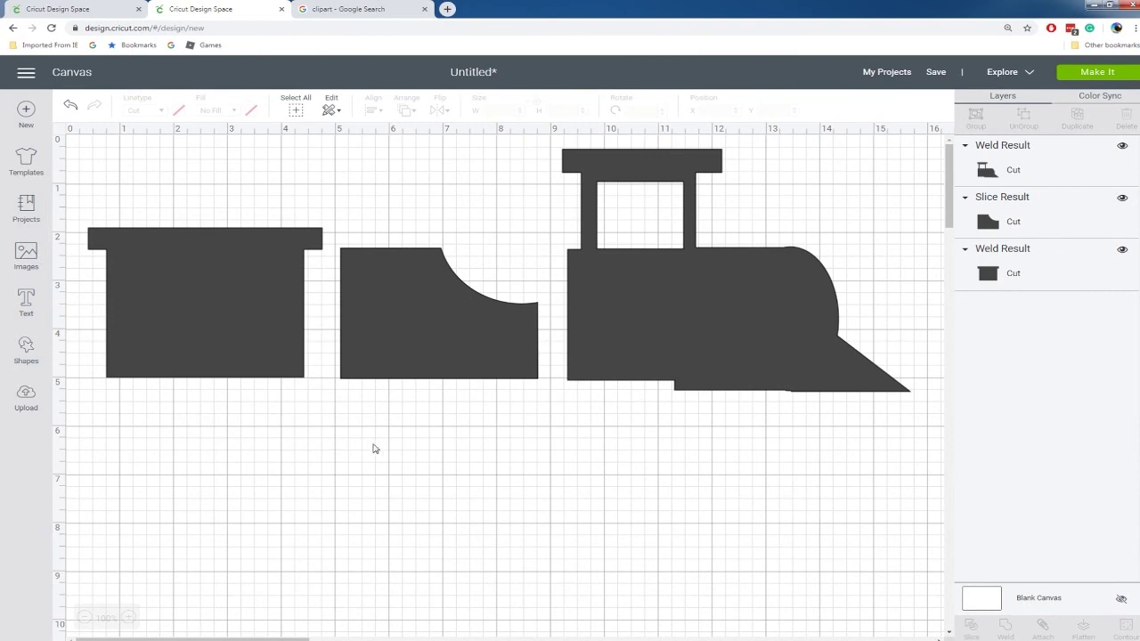
# Add a circle from the basic shapes and place it below the left carriage.
pyautogui.click(27, 356)
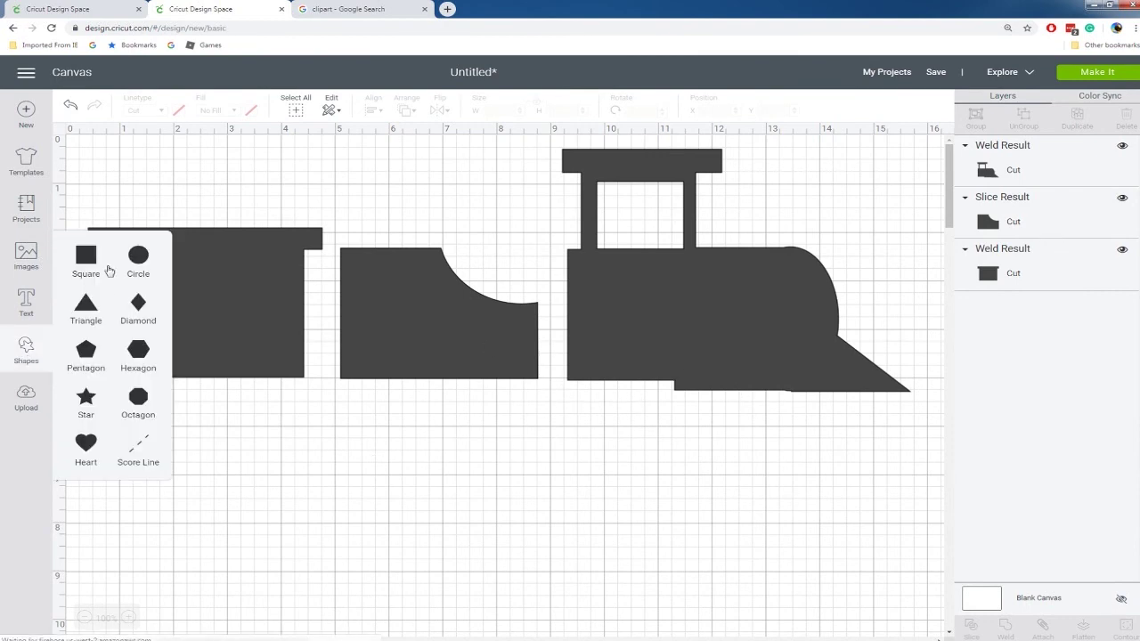
pyautogui.click(138, 256)
pyautogui.moveTo(261, 336); pyautogui.dragTo(255, 425)
# Colour the left carriage pink and the middle carriage light green.
pyautogui.click(255, 292)
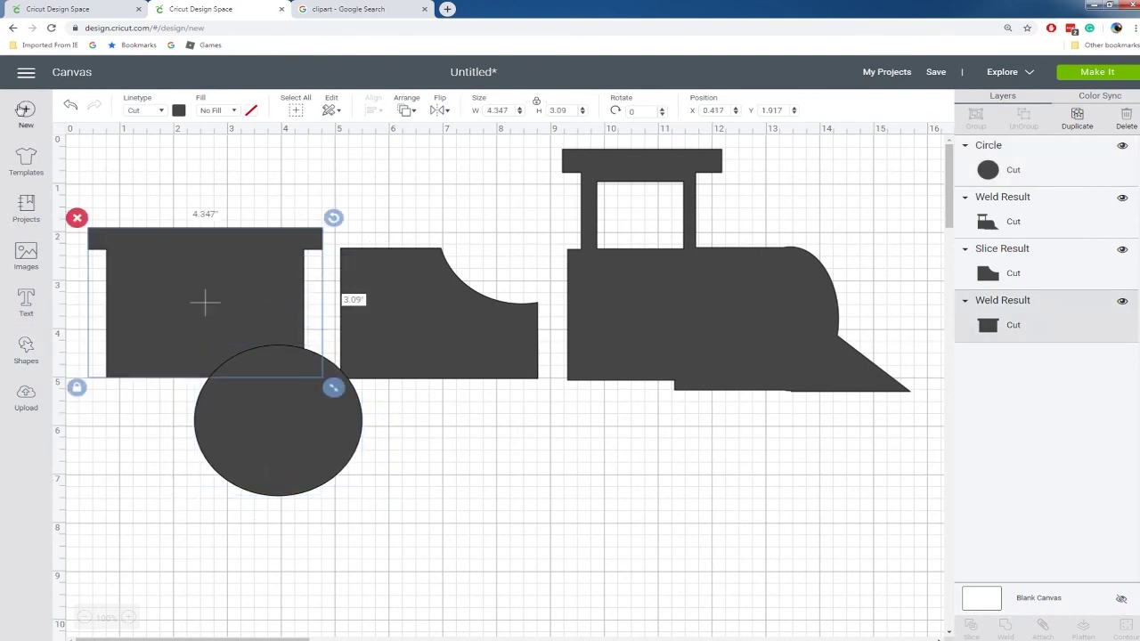
pyautogui.click(178, 110)
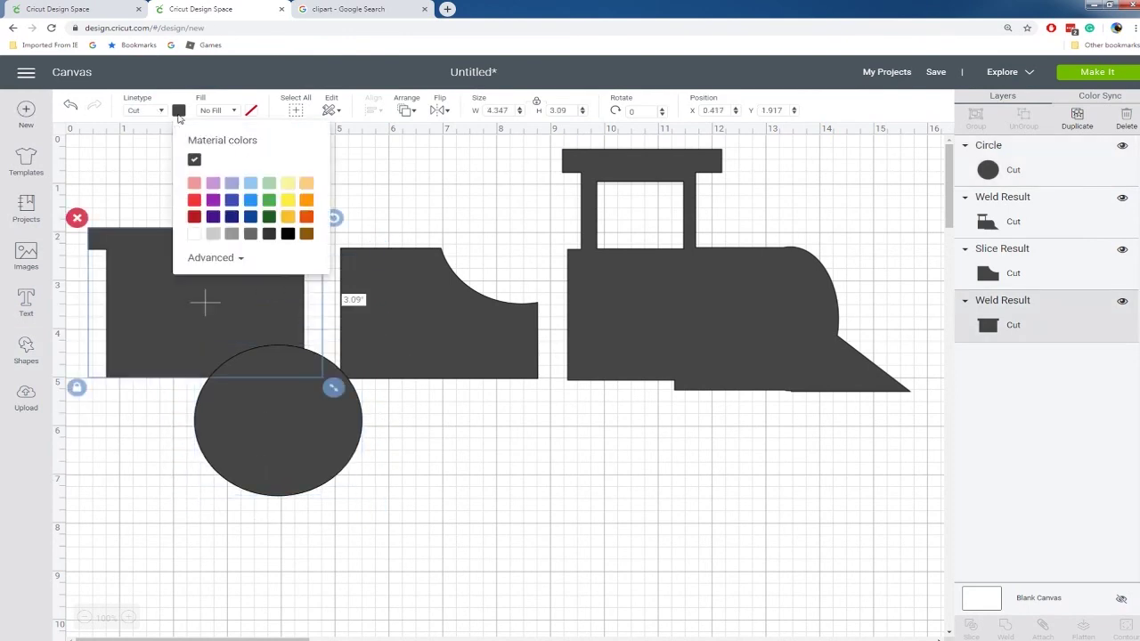
pyautogui.click(194, 184)
pyautogui.click(437, 311)
pyautogui.click(180, 110)
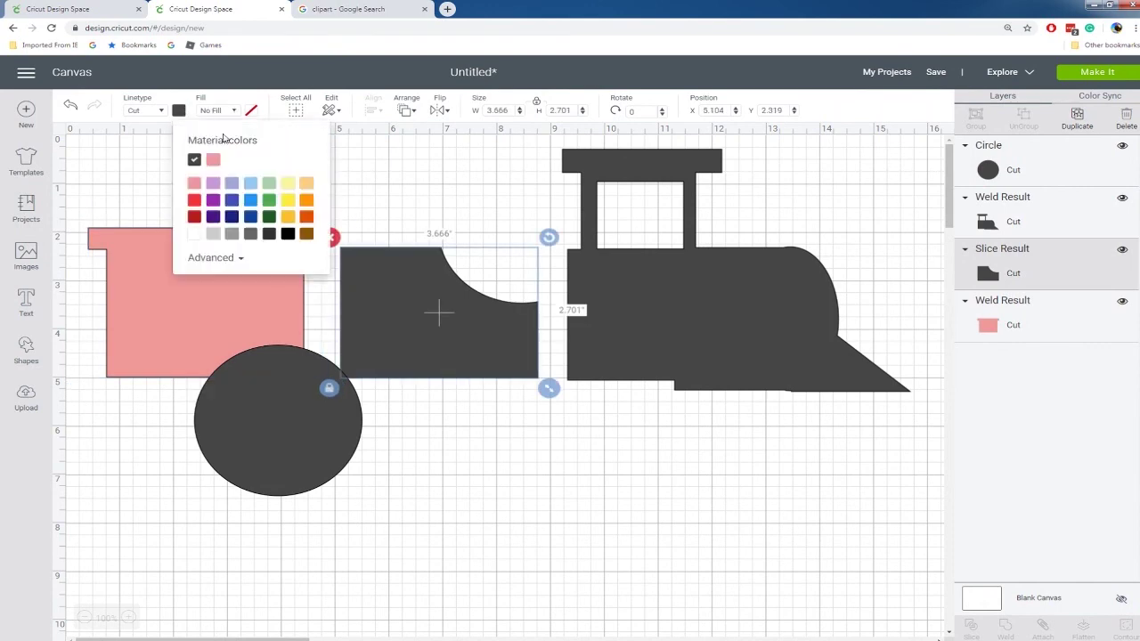
pyautogui.click(268, 187)
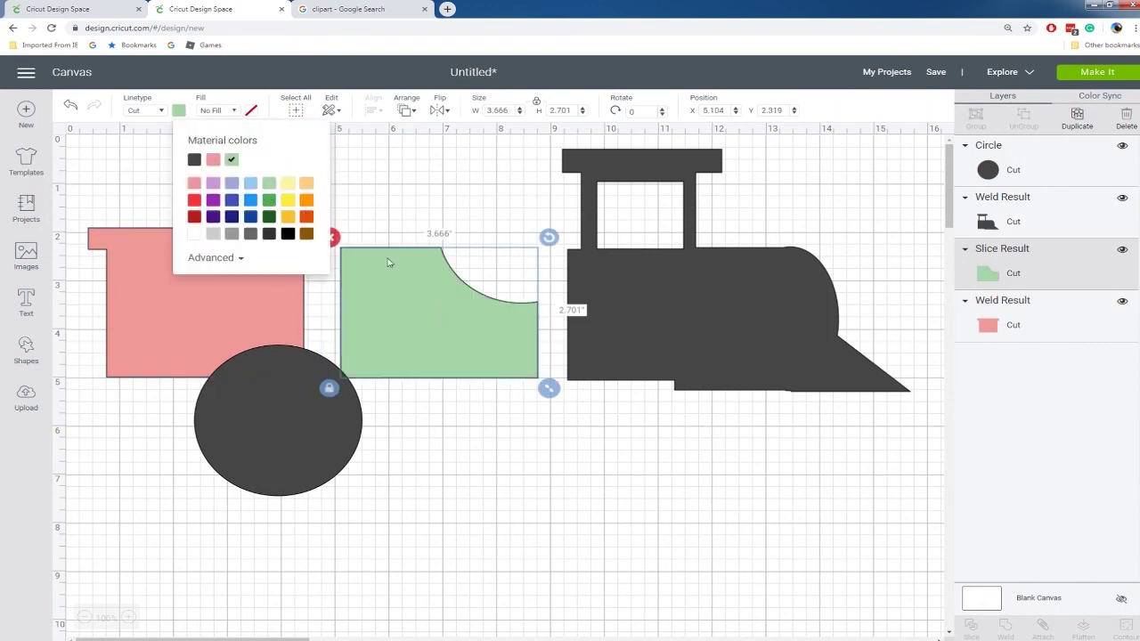
# Give the engine Weld Result a red fill from Material colors, then select the dark circle.
pyautogui.click(741, 284)
pyautogui.click(180, 112)
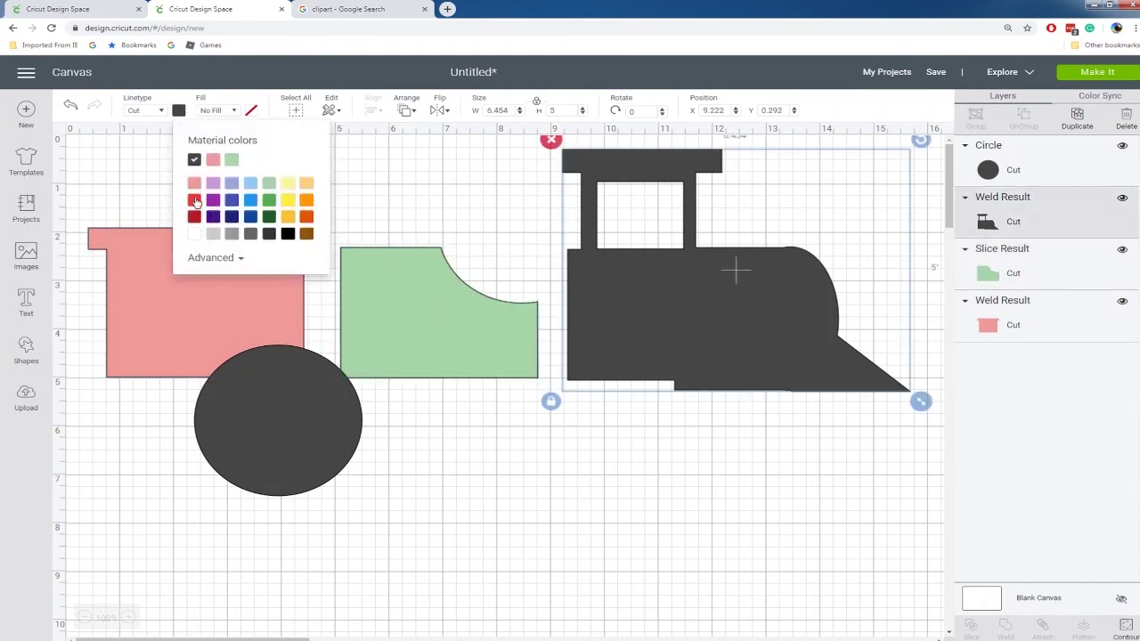
pyautogui.click(194, 202)
pyautogui.click(571, 484)
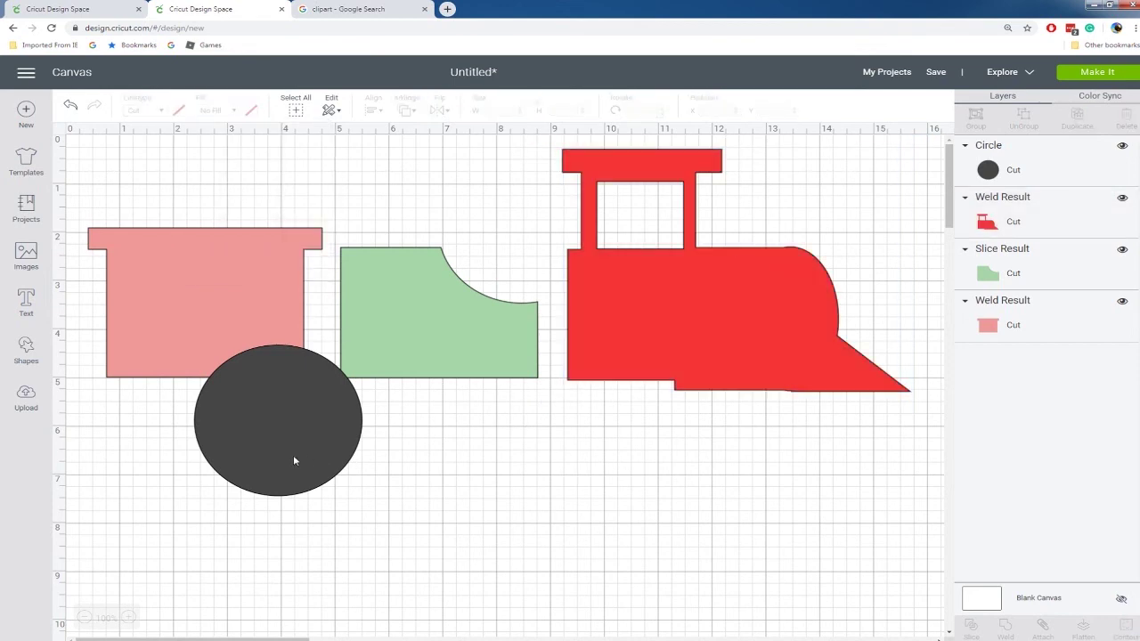
pyautogui.click(293, 456)
# Shrink the dark circle to 1.486" under the pink car and duplicate it.
pyautogui.moveTo(376, 506); pyautogui.dragTo(288, 434)
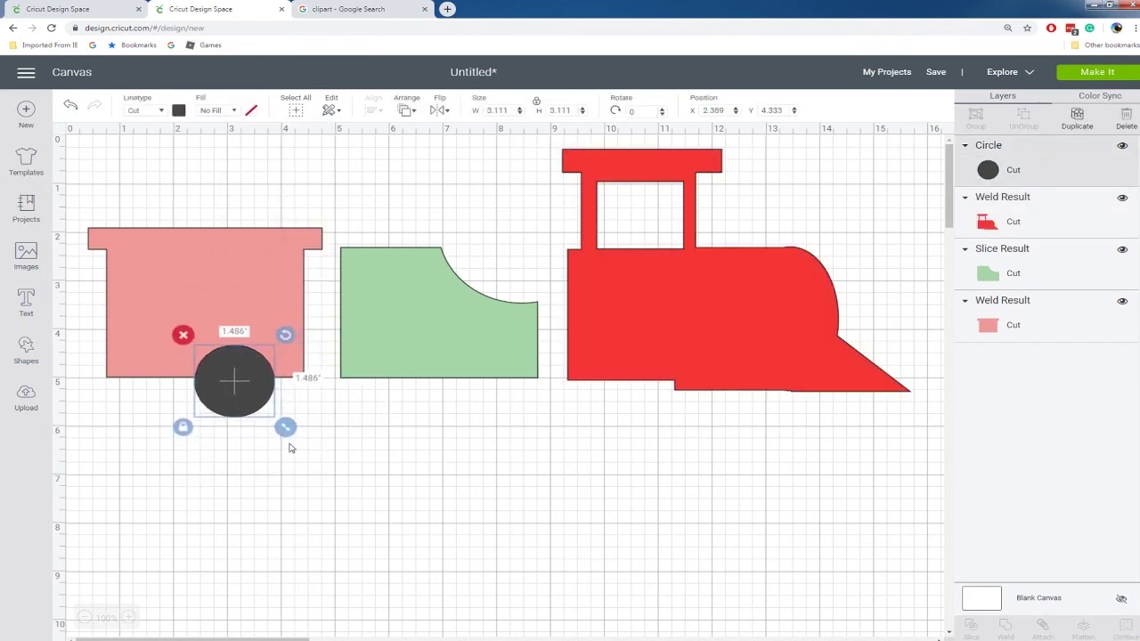
pyautogui.moveTo(233, 399); pyautogui.dragTo(254, 382)
pyautogui.hotkey('ctrl', 'd')
pyautogui.click(372, 428)
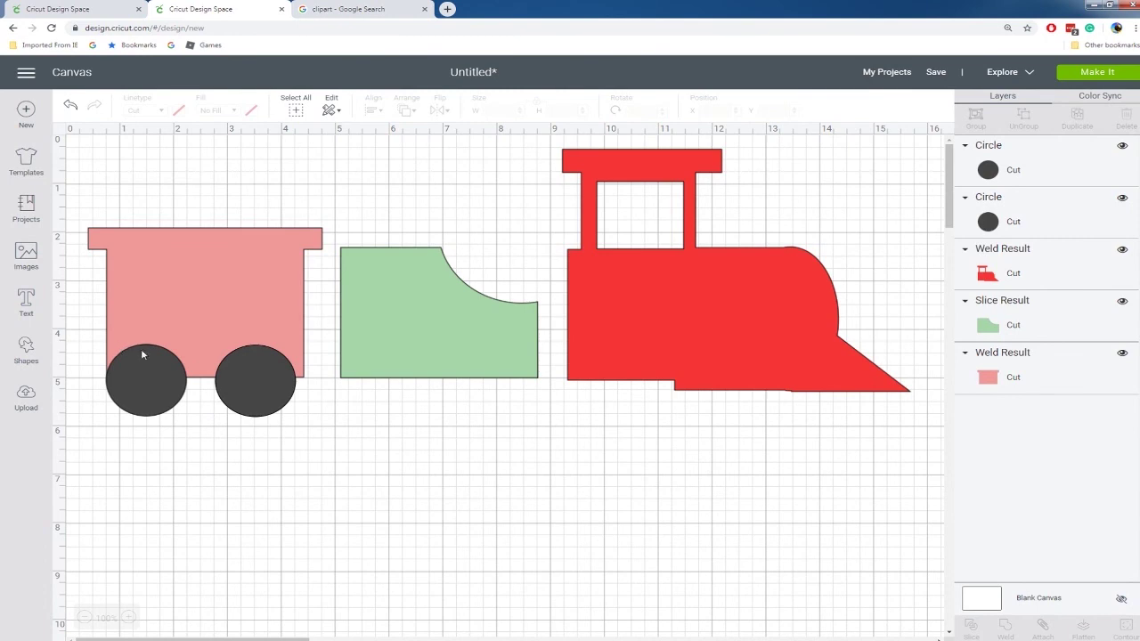
# Nudge the two wheels toward each other beneath the pink car.
pyautogui.click(134, 378)
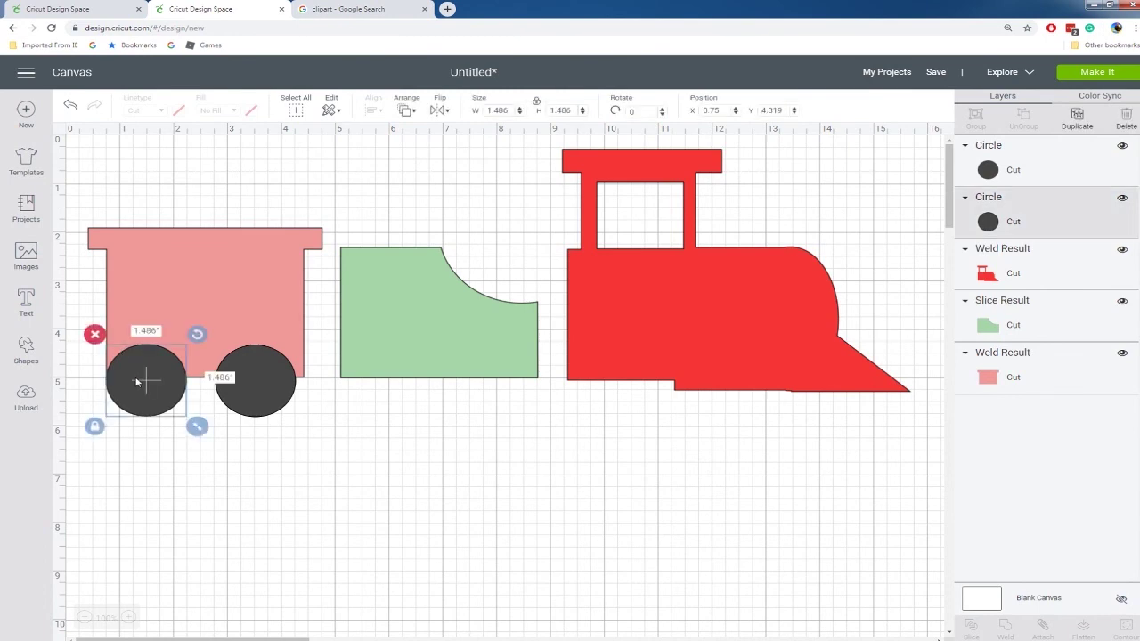
pyautogui.moveTo(157, 387); pyautogui.dragTo(164, 387)
pyautogui.moveTo(264, 388); pyautogui.dragTo(258, 384)
# Undo an accidental Center Horizontally on the wheels and reselect both for alignment.
pyautogui.keyDown('shift'); pyautogui.click(142, 369); pyautogui.keyUp('shift')
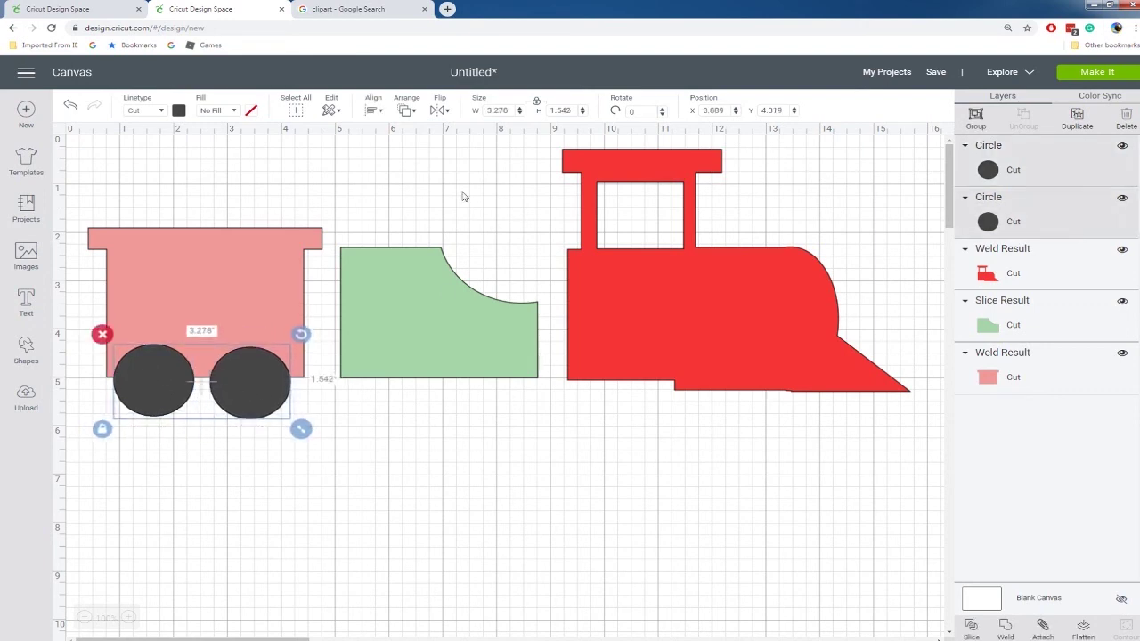
pyautogui.click(374, 114)
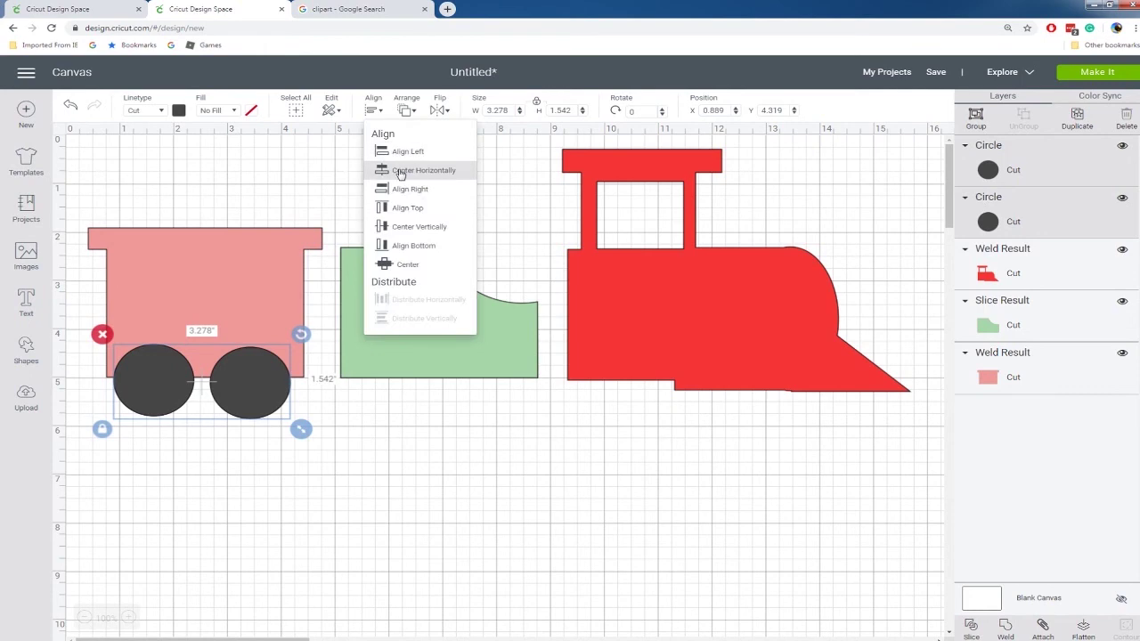
pyautogui.click(398, 171)
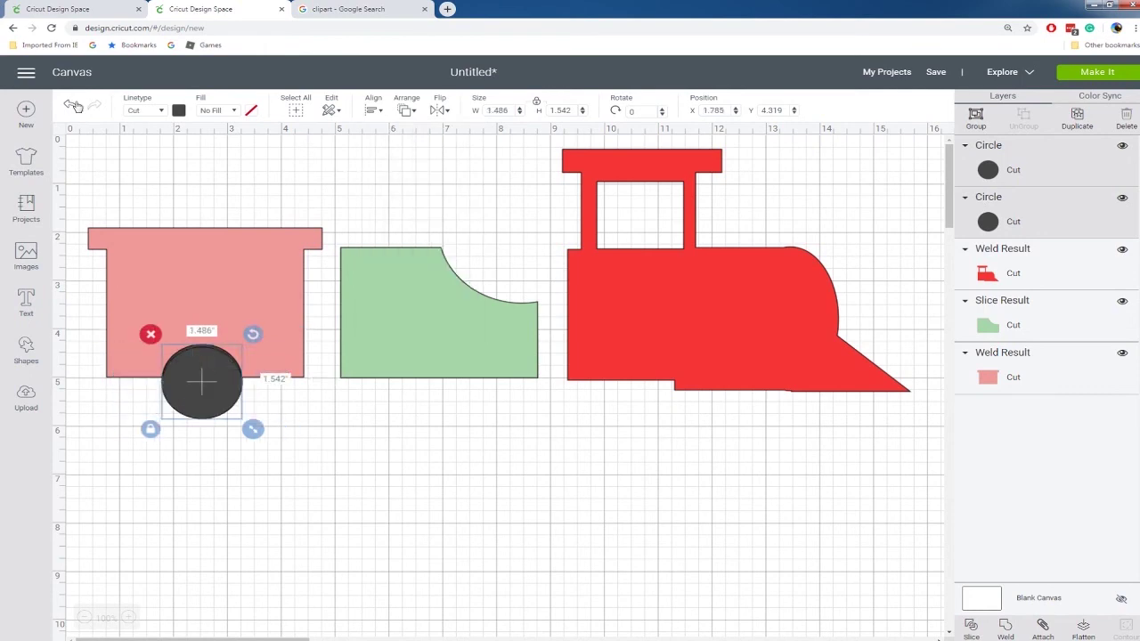
pyautogui.click(72, 105)
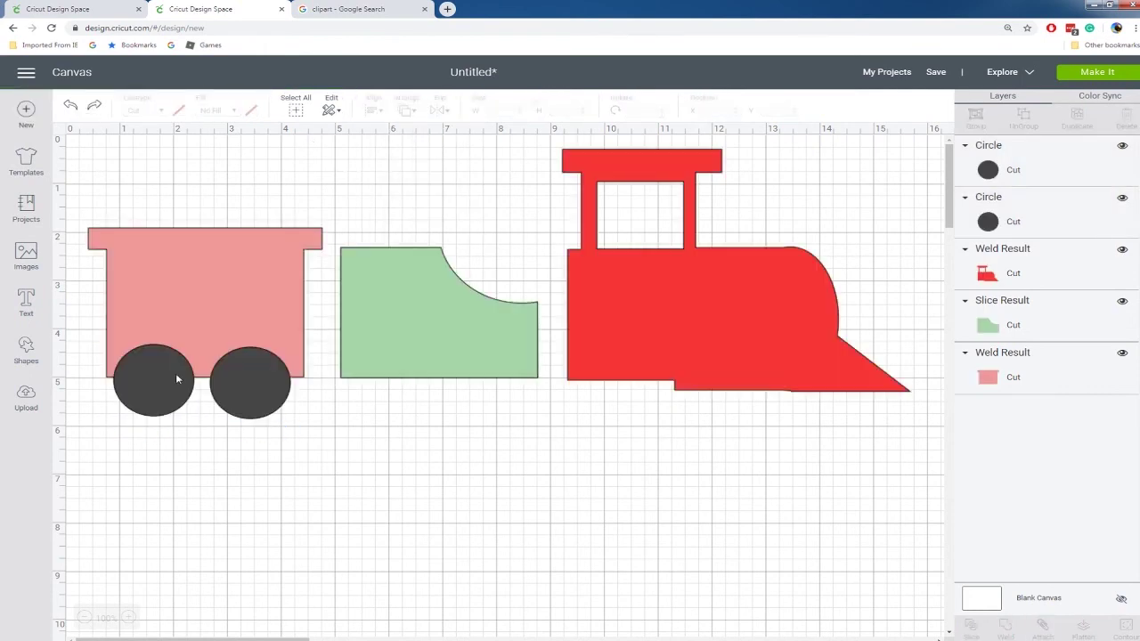
pyautogui.click(175, 378)
pyautogui.keyDown('shift'); pyautogui.click(258, 381); pyautogui.keyUp('shift')
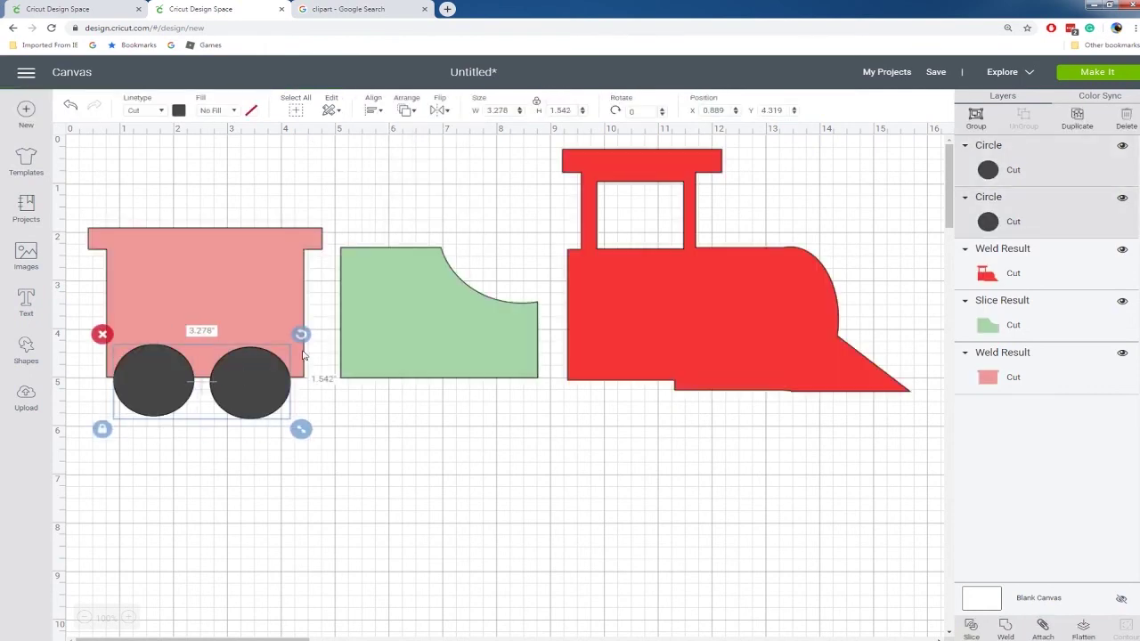
pyautogui.click(375, 111)
# Center the wheels vertically, duplicate the pair below the car, and weld the upper two.
pyautogui.click(412, 224)
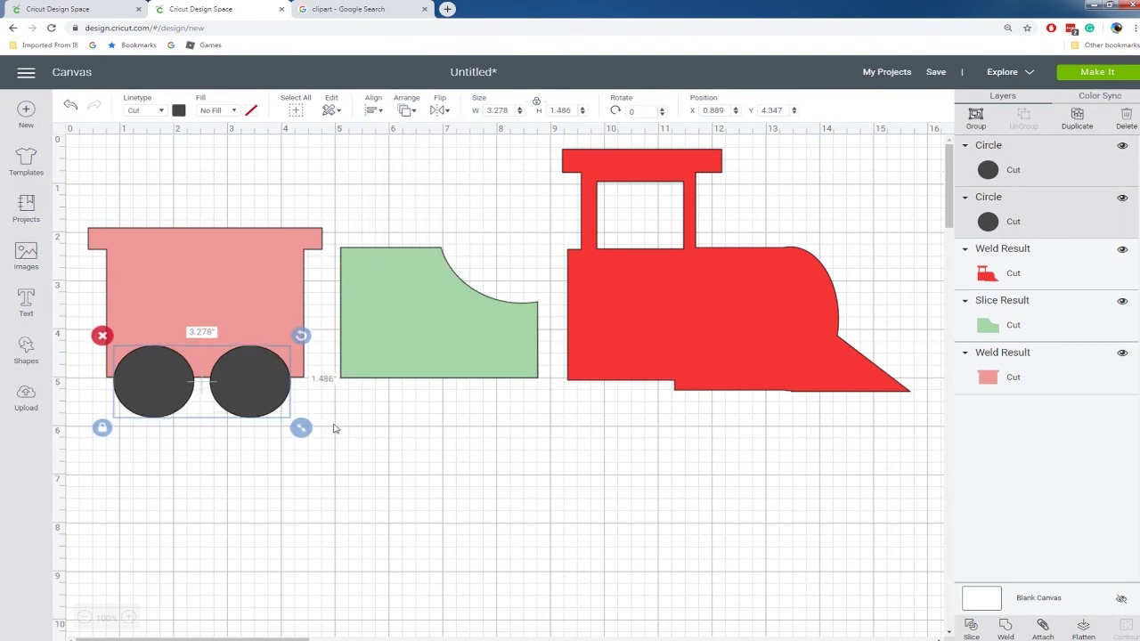
pyautogui.hotkey('ctrl', 'd')
pyautogui.moveTo(251, 394); pyautogui.dragTo(267, 482)
pyautogui.click(156, 378)
pyautogui.keyDown('shift'); pyautogui.click(255, 381); pyautogui.keyUp('shift')
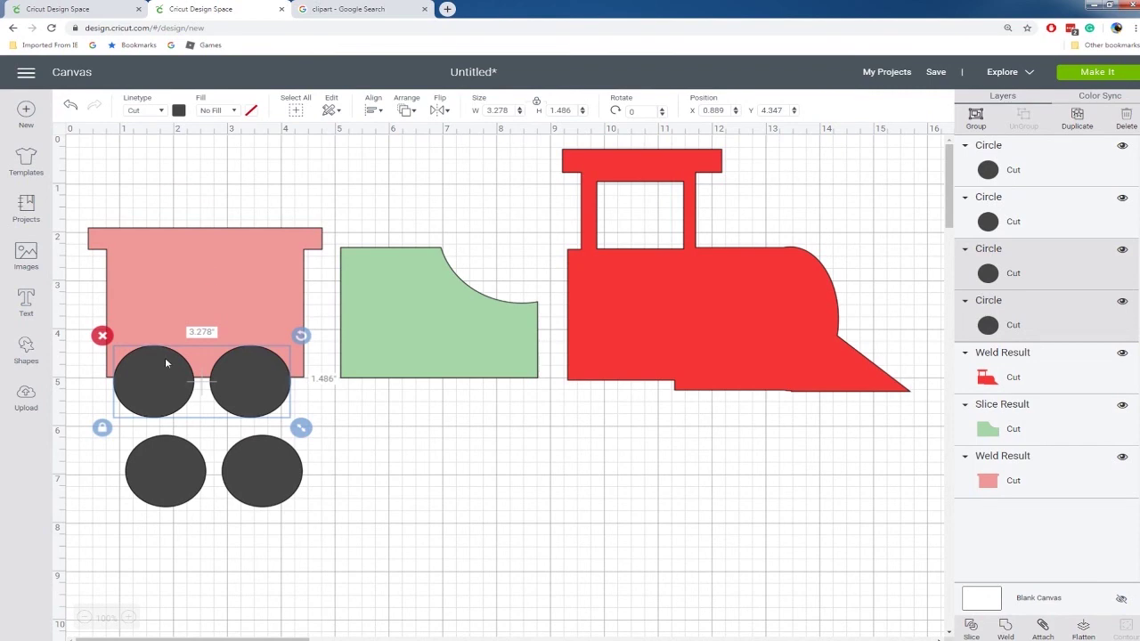
pyautogui.rightClick(156, 382)
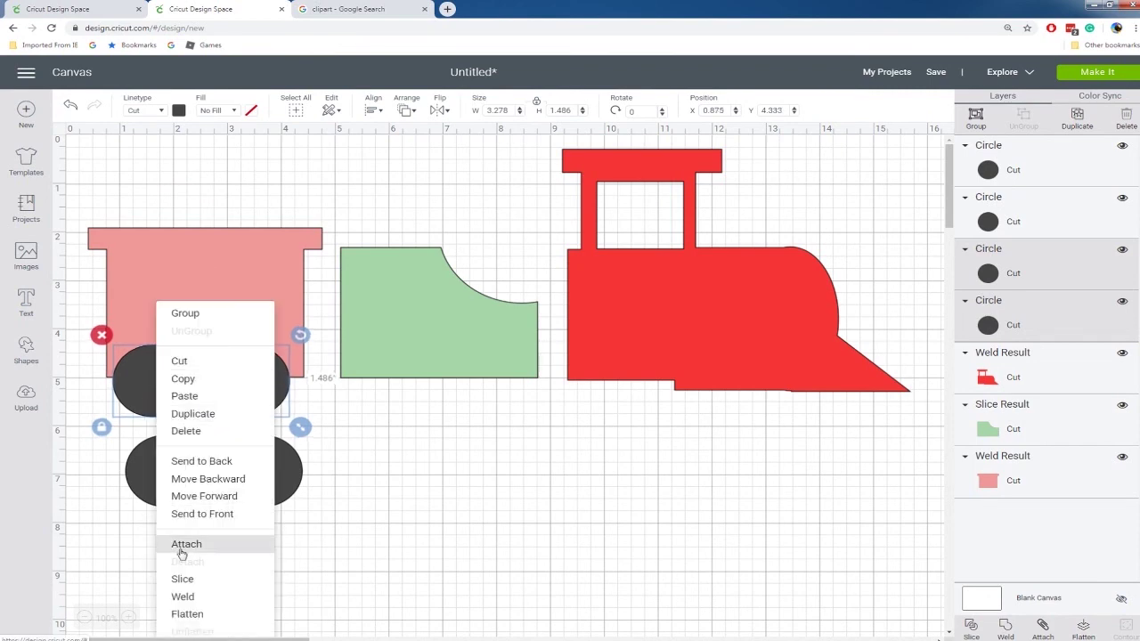
pyautogui.click(184, 598)
# Slice the welded wheel pair out of the pink car body.
pyautogui.click(159, 403)
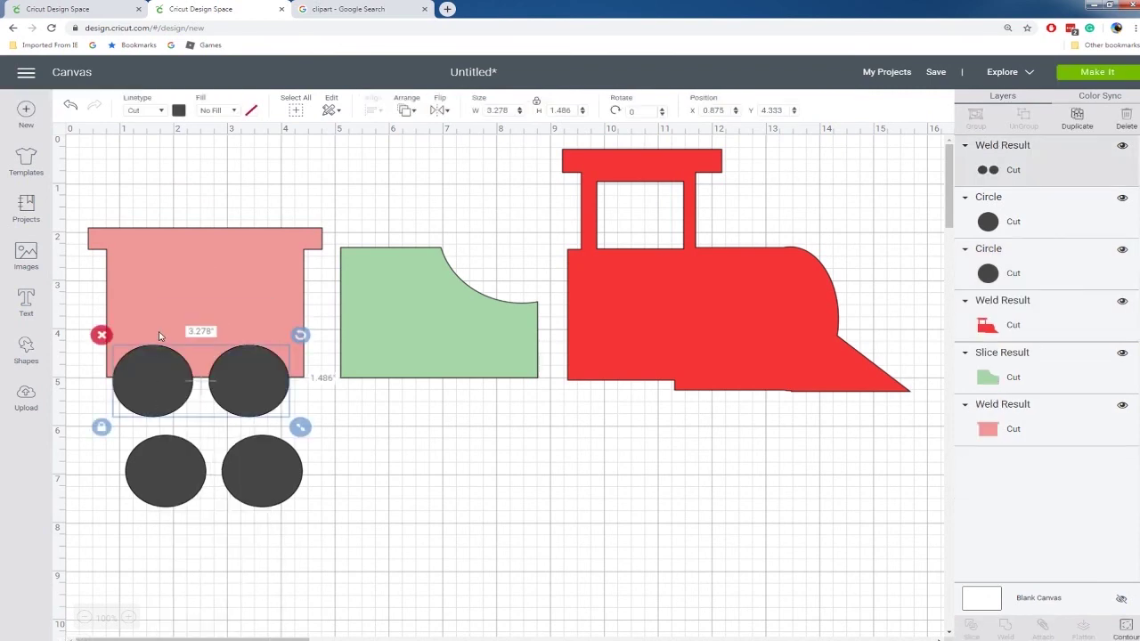
pyautogui.click(161, 294)
pyautogui.rightClick(161, 294)
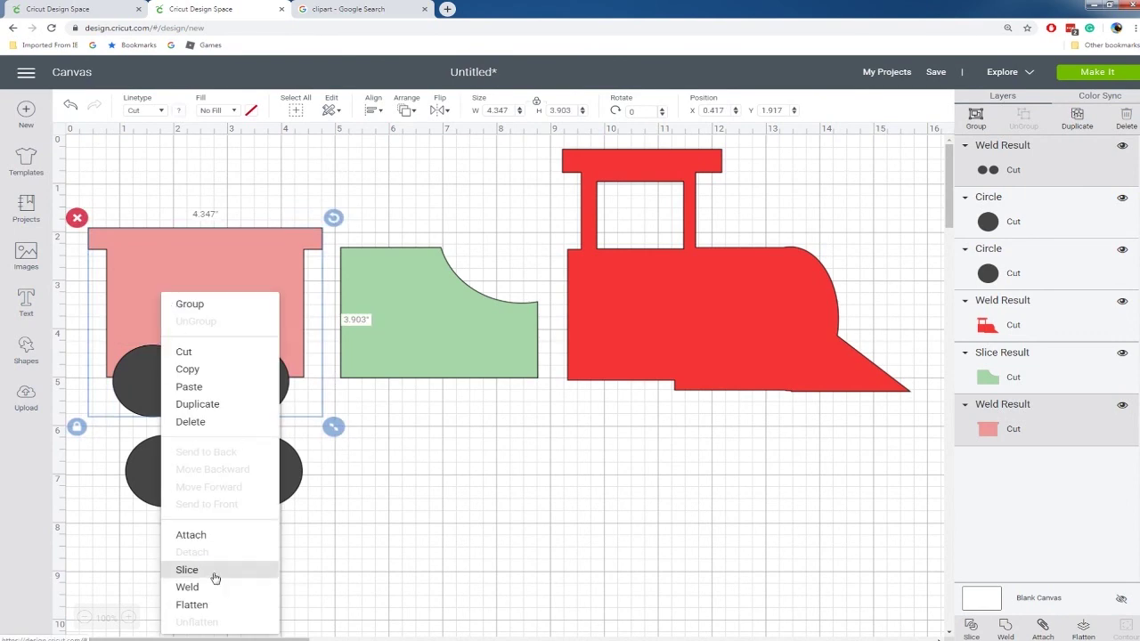
pyautogui.click(214, 573)
# Delete the leftover wheel slice pieces, keeping the spare circles below.
pyautogui.click(157, 382)
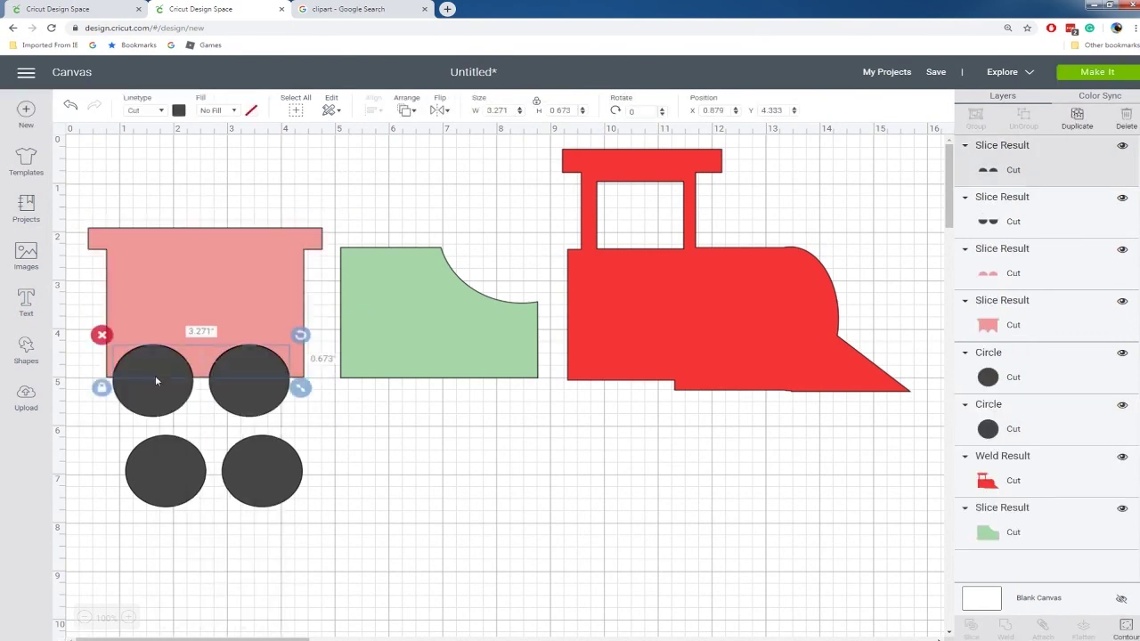
pyautogui.press('Delete')
pyautogui.click(155, 377)
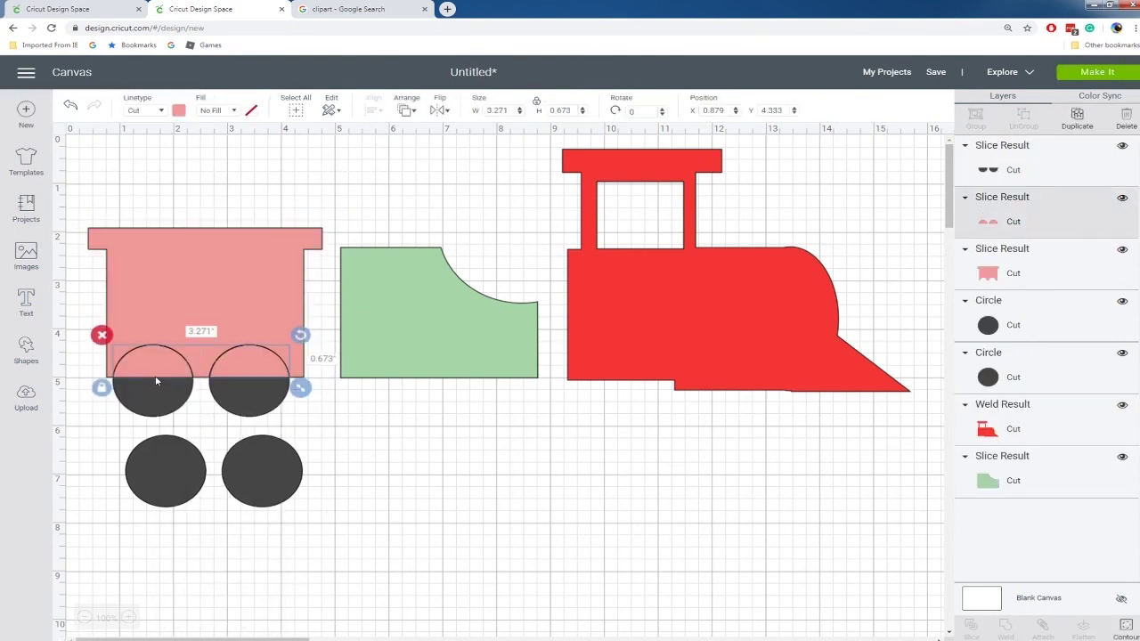
pyautogui.press('Delete')
pyautogui.click(159, 385)
pyautogui.press('Delete')
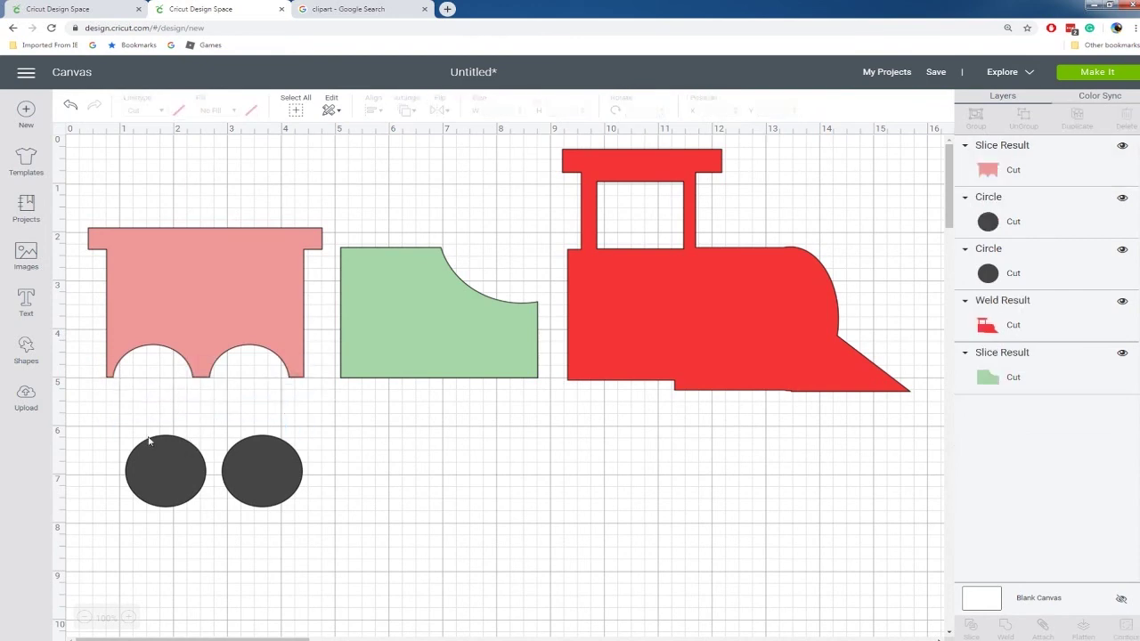
pyautogui.click(156, 454)
# Resize a spare circle to 1.153", fit it in the left arch, and delete the other spare.
pyautogui.moveTo(217, 518); pyautogui.dragTo(203, 516)
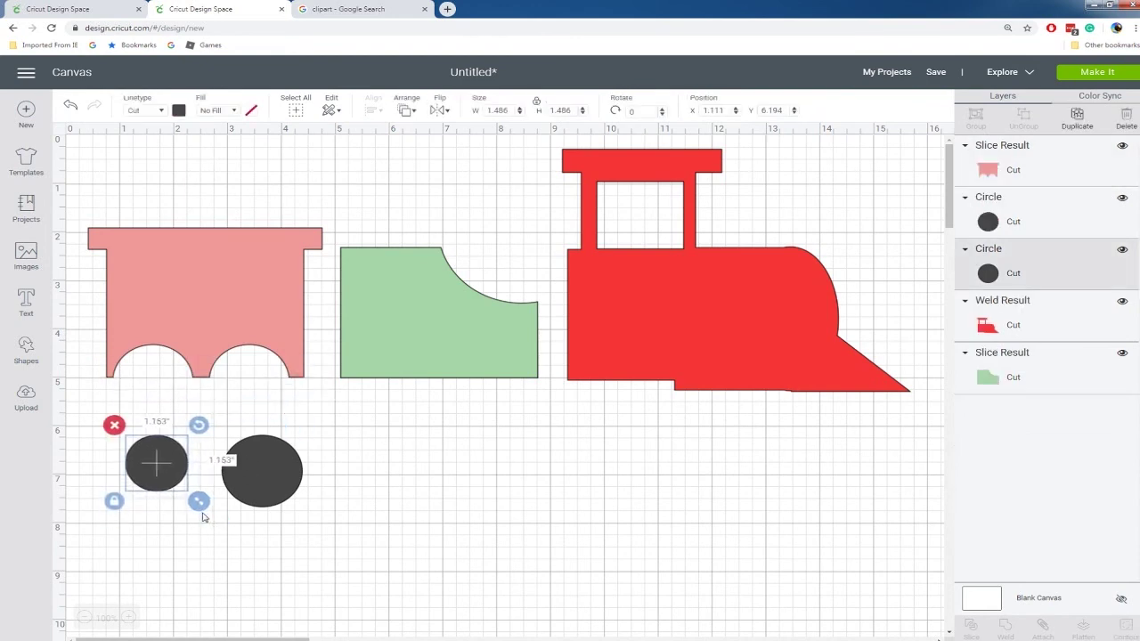
pyautogui.moveTo(165, 483); pyautogui.dragTo(158, 400)
pyautogui.click(249, 473)
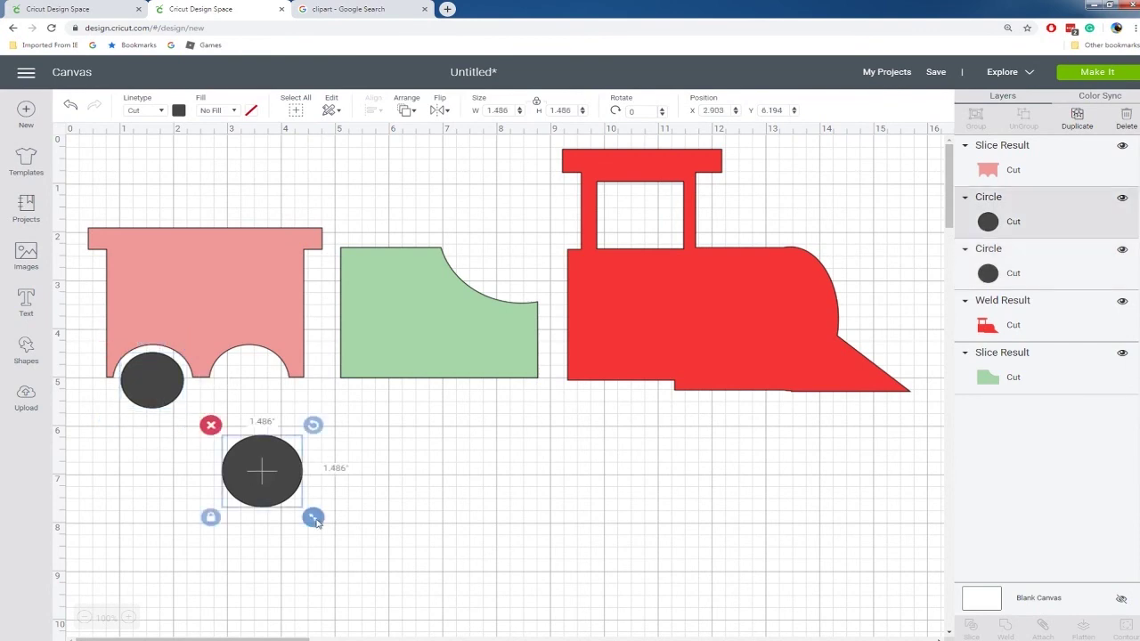
pyautogui.press('Delete')
# Duplicate the wheel into the pink car's second arch, removing a stray car copy.
pyautogui.click(161, 384)
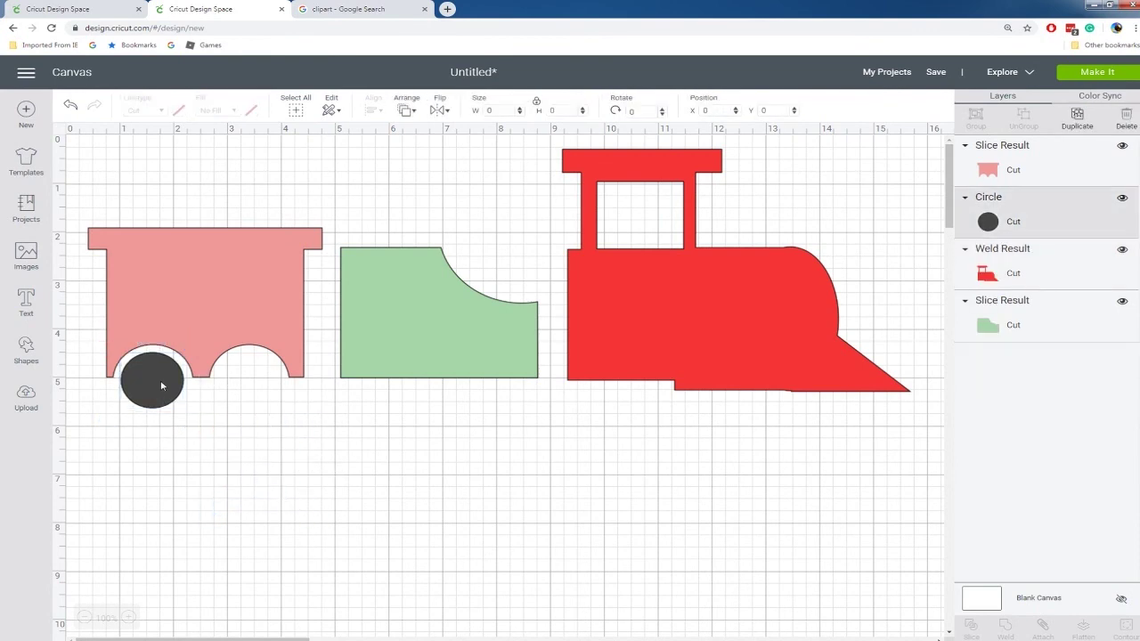
pyautogui.hotkey('ctrl', 'd')
pyautogui.moveTo(159, 383); pyautogui.dragTo(231, 363)
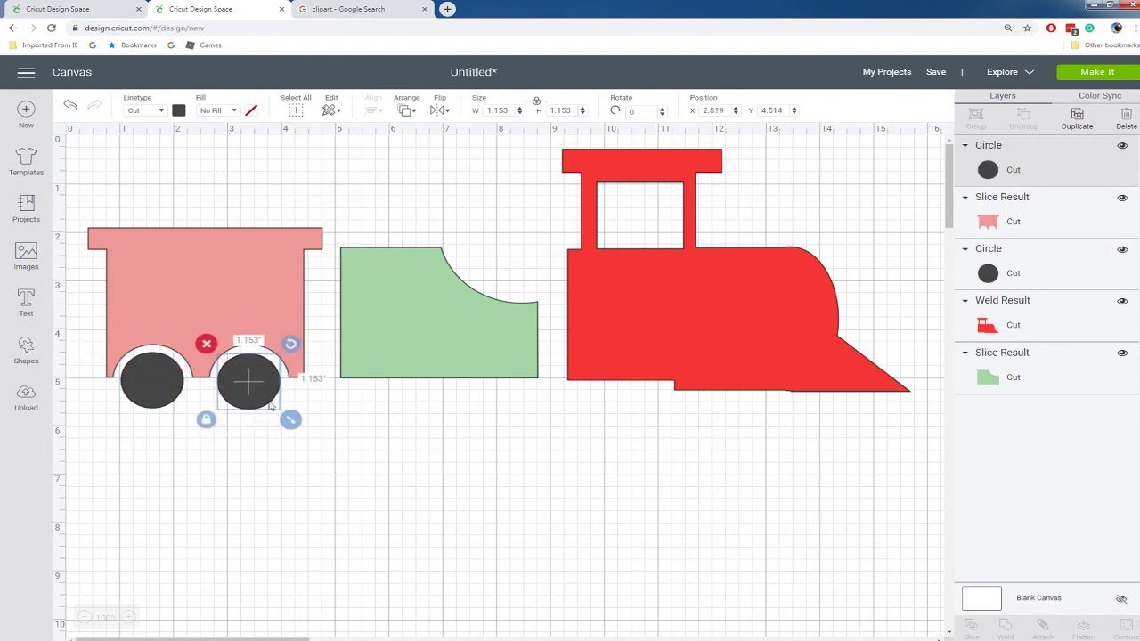
pyautogui.click(307, 452)
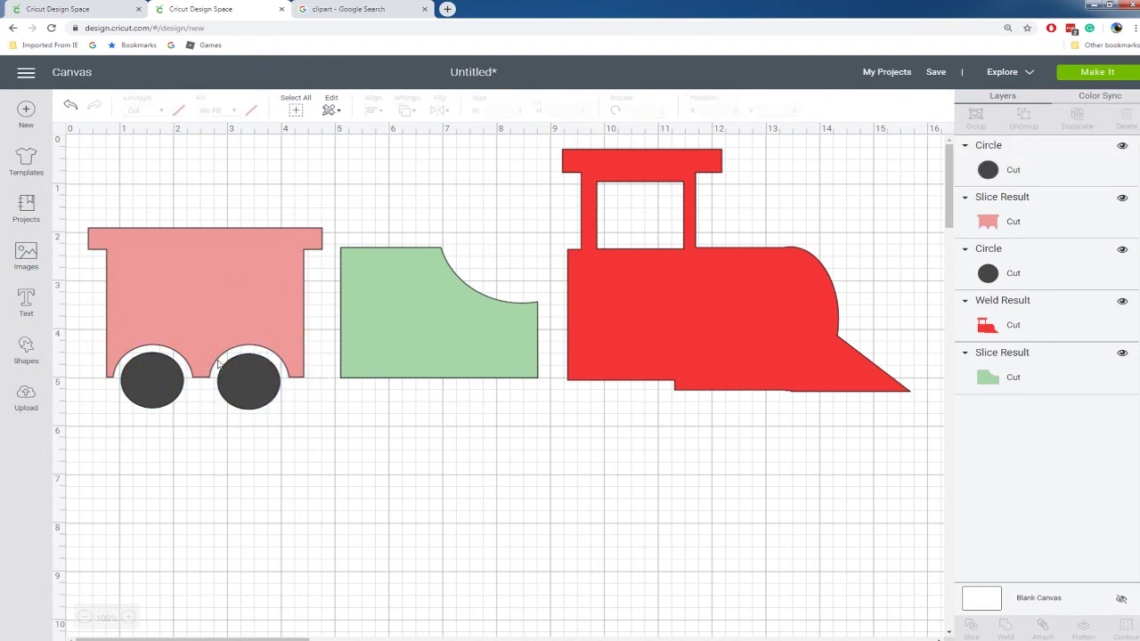
pyautogui.click(143, 378)
pyautogui.hotkey('ctrl', 'd')
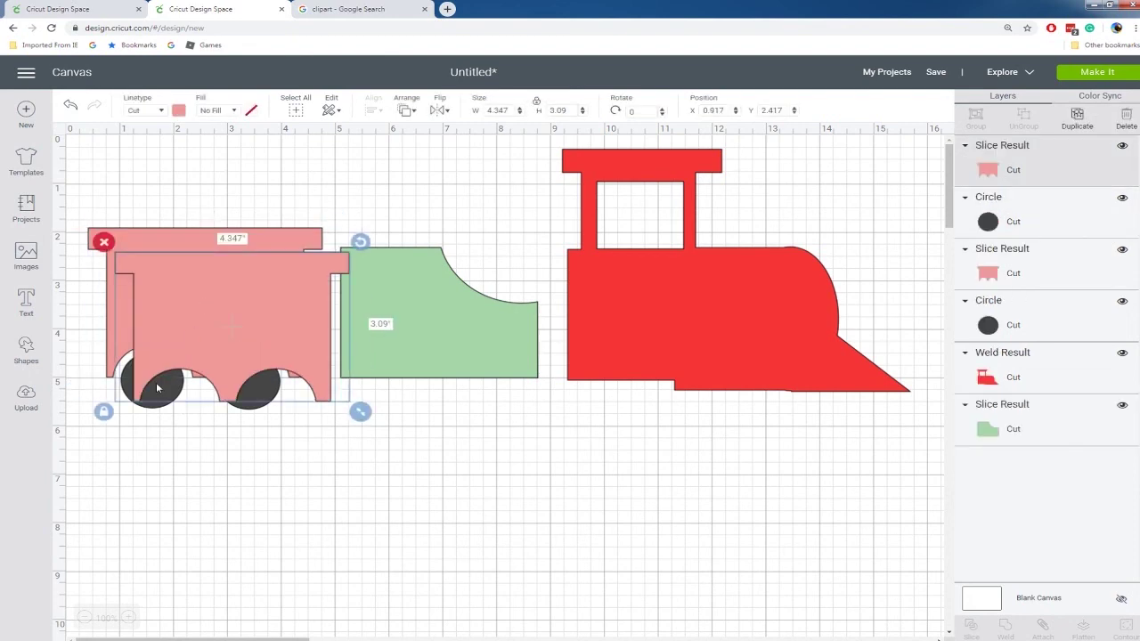
pyautogui.press('Delete')
# Duplicate 1.153" wheels onto the green middle car.
pyautogui.click(250, 407)
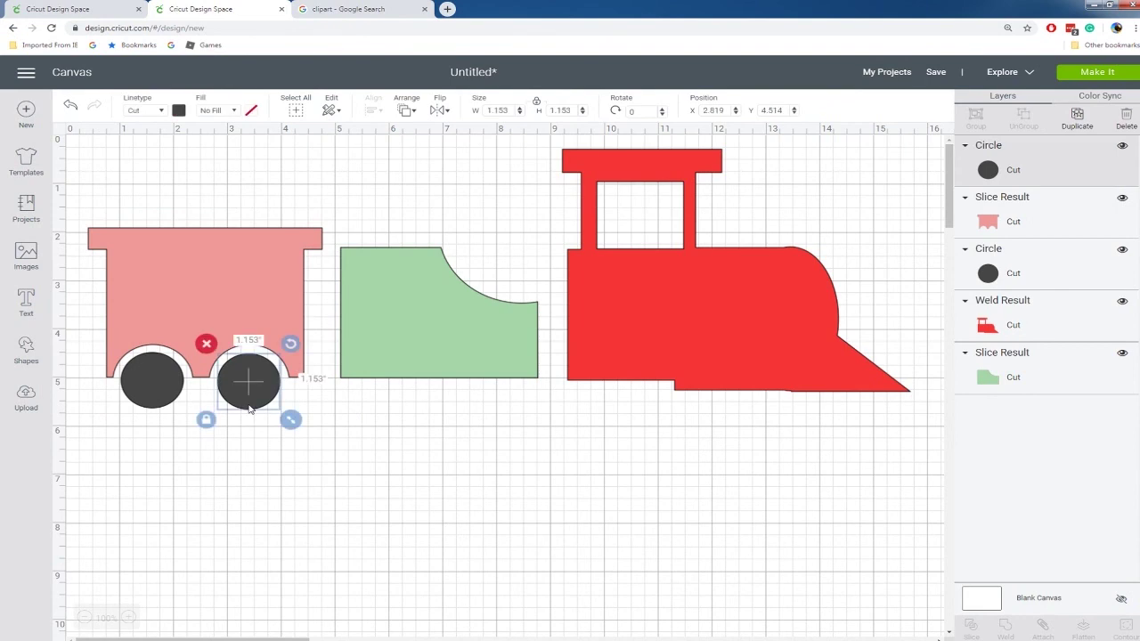
pyautogui.hotkey('ctrl', 'd')
pyautogui.moveTo(270, 419); pyautogui.dragTo(488, 377)
pyautogui.hotkey('ctrl', 'd')
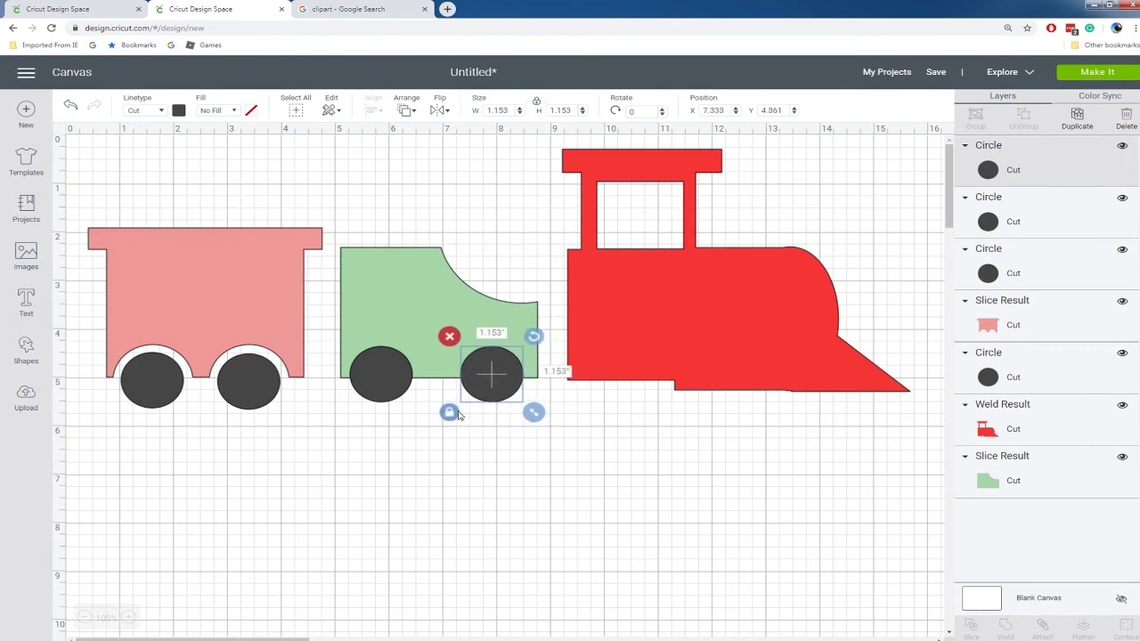
pyautogui.click(365, 261)
# Copy the green car with its wheels below the train and weld the copy into one piece.
pyautogui.click(401, 216)
pyautogui.moveTo(379, 211); pyautogui.dragTo(489, 431)
pyautogui.hotkey('ctrl', 'c')
pyautogui.hotkey('ctrl', 'v')
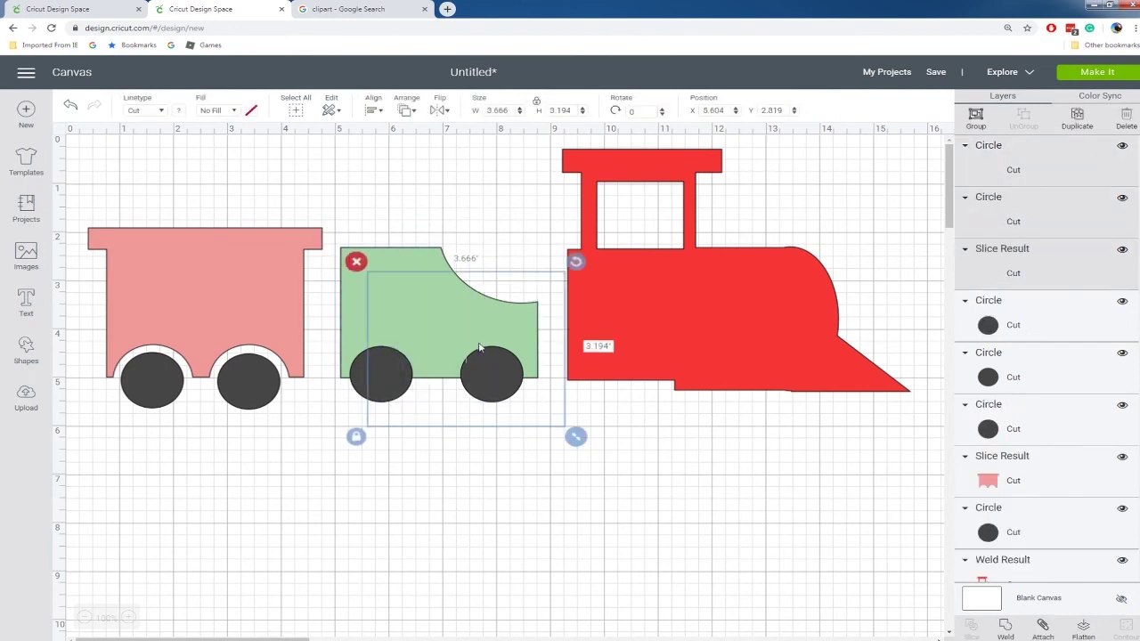
pyautogui.moveTo(481, 362); pyautogui.dragTo(434, 519)
pyautogui.rightClick(434, 520)
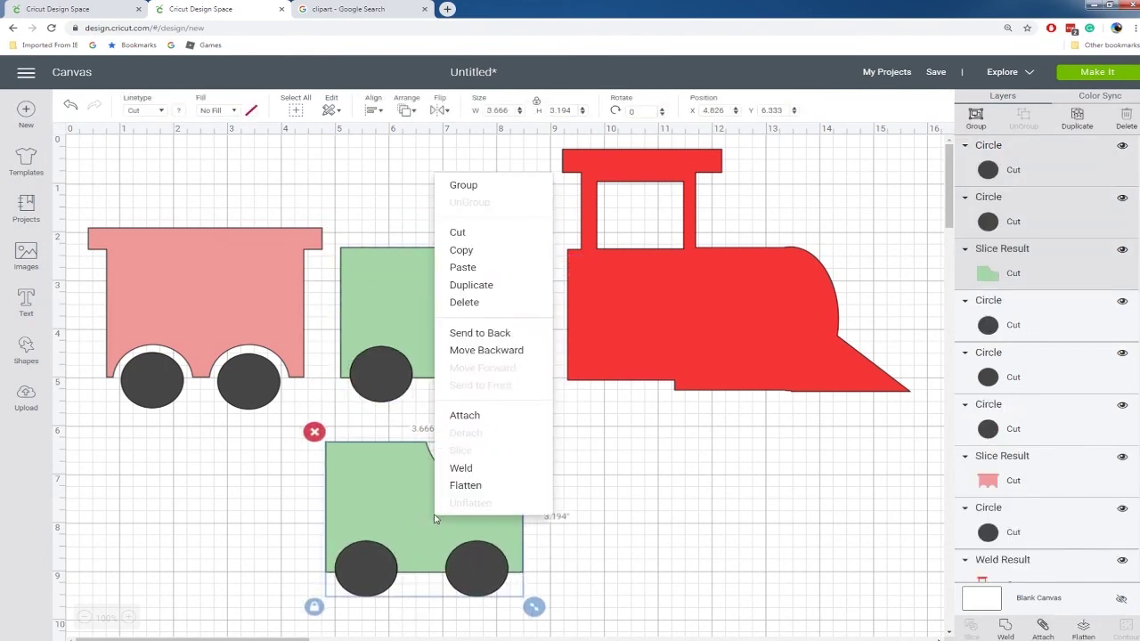
pyautogui.click(472, 484)
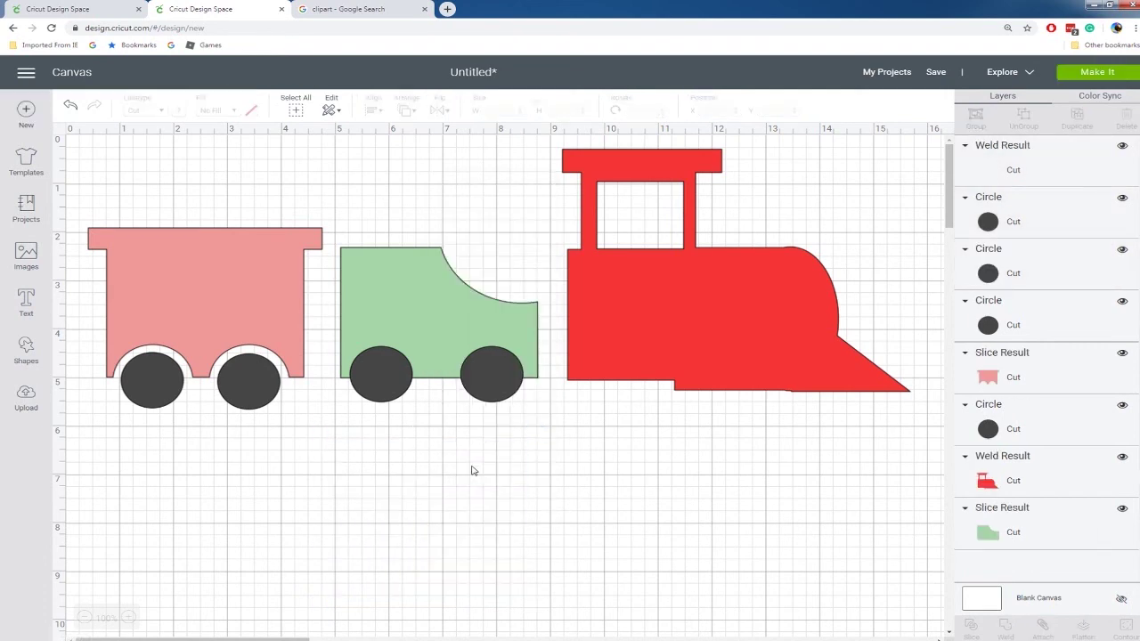
# Copy the green car's two wheels and paste them onto the lower welded car.
pyautogui.click(392, 387)
pyautogui.keyDown('shift'); pyautogui.click(488, 384); pyautogui.keyUp('shift')
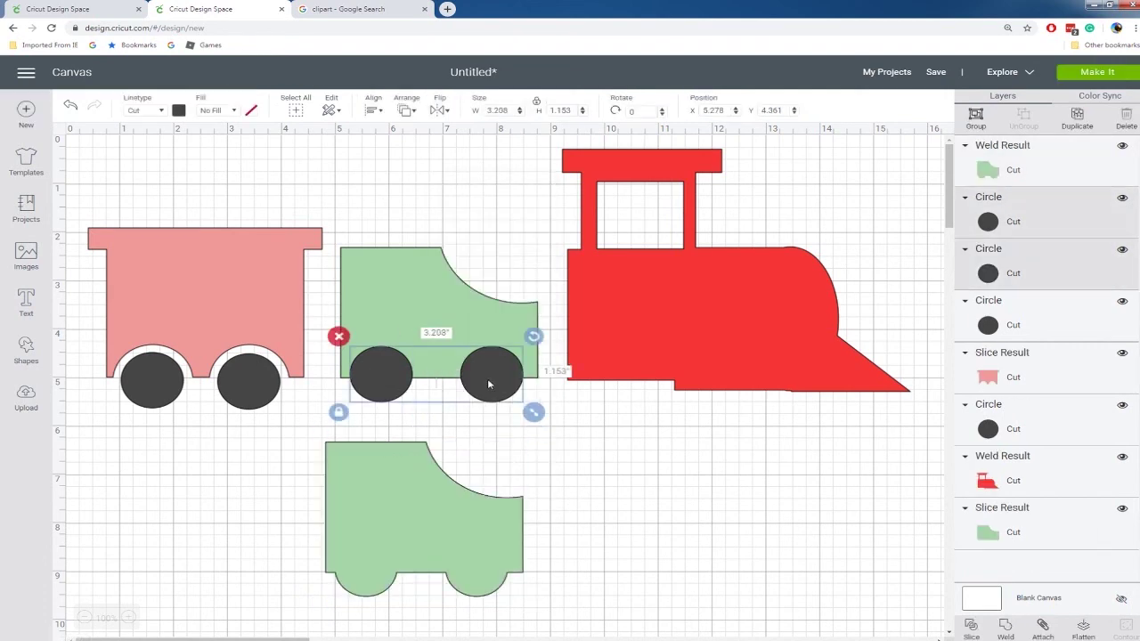
pyautogui.hotkey('ctrl', 'c')
pyautogui.hotkey('ctrl', 'v')
pyautogui.moveTo(507, 394); pyautogui.dragTo(473, 569)
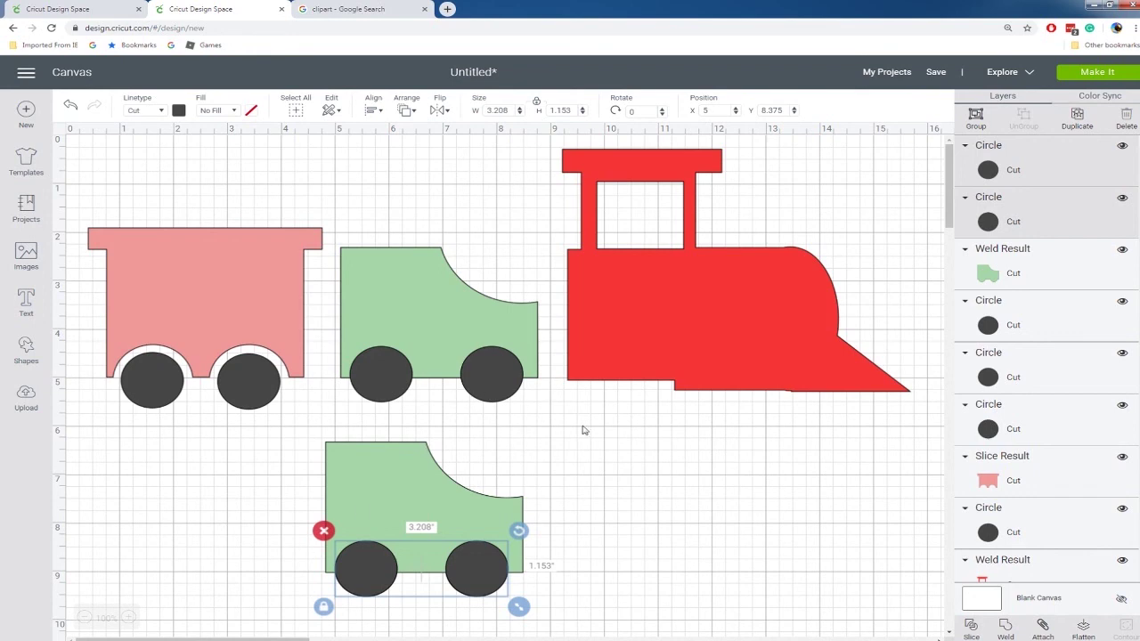
pyautogui.click(648, 404)
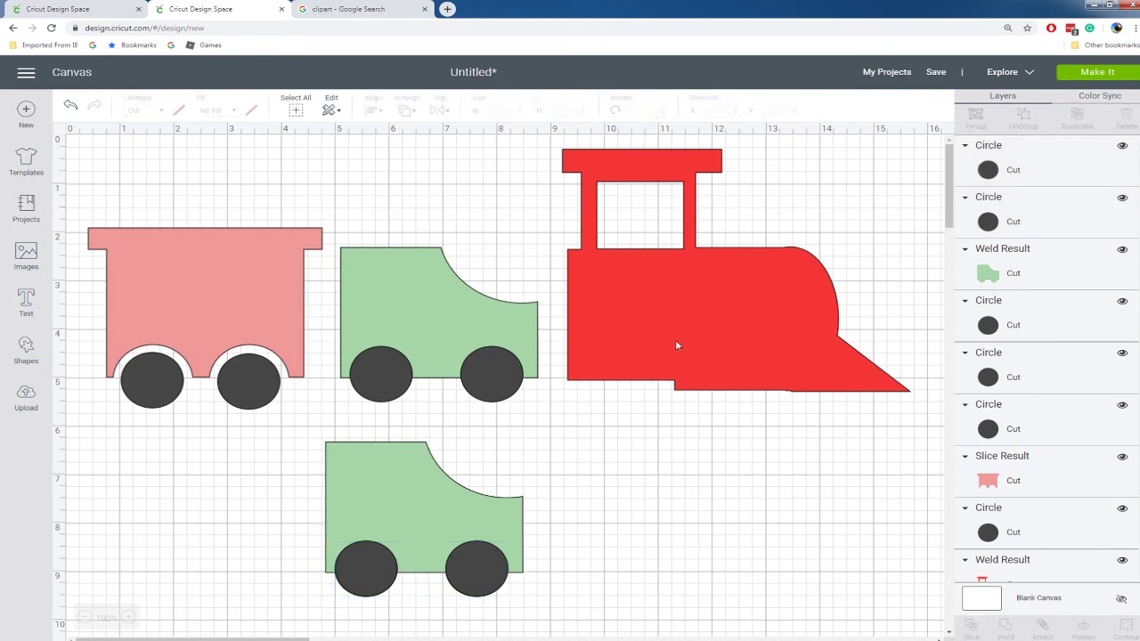
# Paste two copies of the pink car's wheel onto the red engine, one under its front.
pyautogui.click(250, 389)
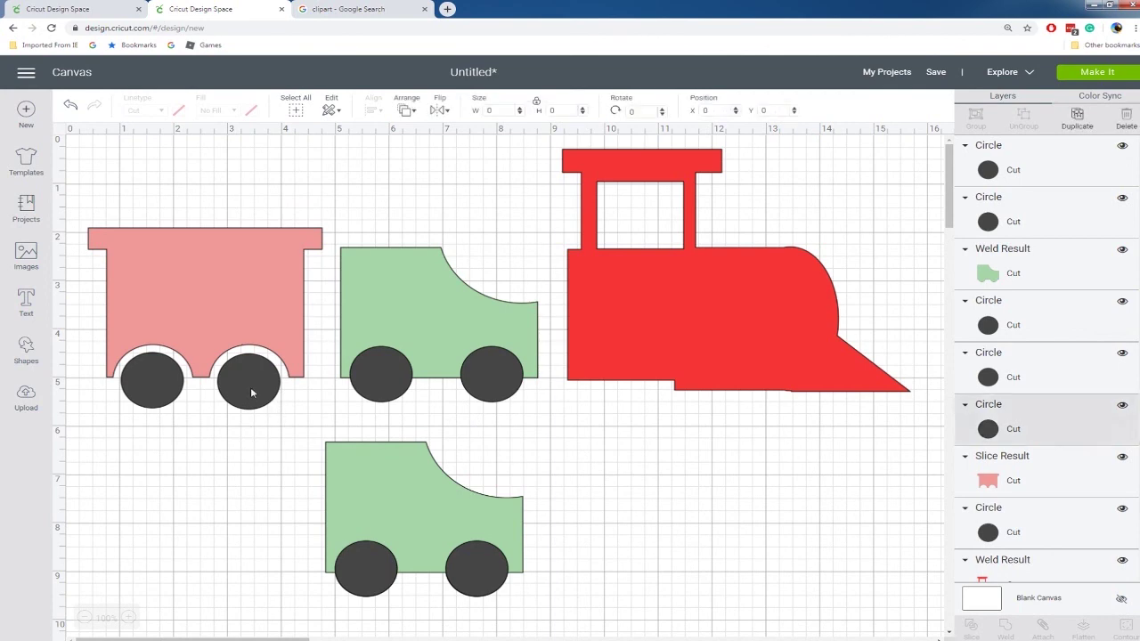
pyautogui.hotkey('ctrl', 'c')
pyautogui.hotkey('ctrl', 'v')
pyautogui.moveTo(268, 396); pyautogui.dragTo(686, 453)
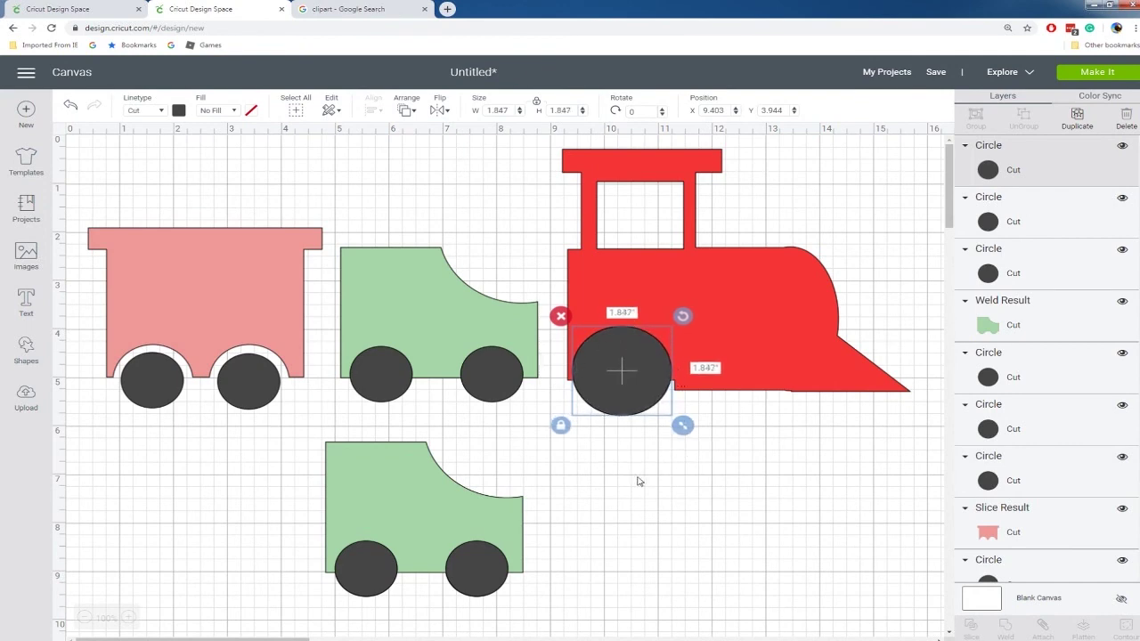
pyautogui.hotkey('ctrl', 'c')
pyautogui.hotkey('ctrl', 'v')
pyautogui.moveTo(677, 426); pyautogui.dragTo(766, 402)
pyautogui.click(739, 543)
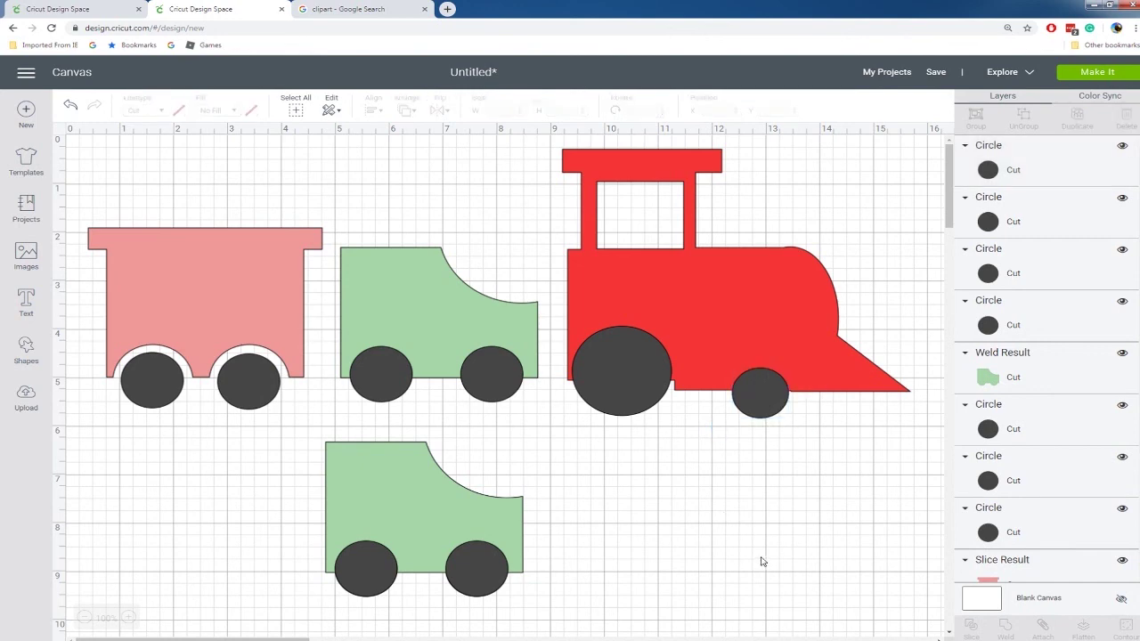
# Send the small engine wheel behind the body and delete the lower green car copy.
pyautogui.rightClick(768, 411)
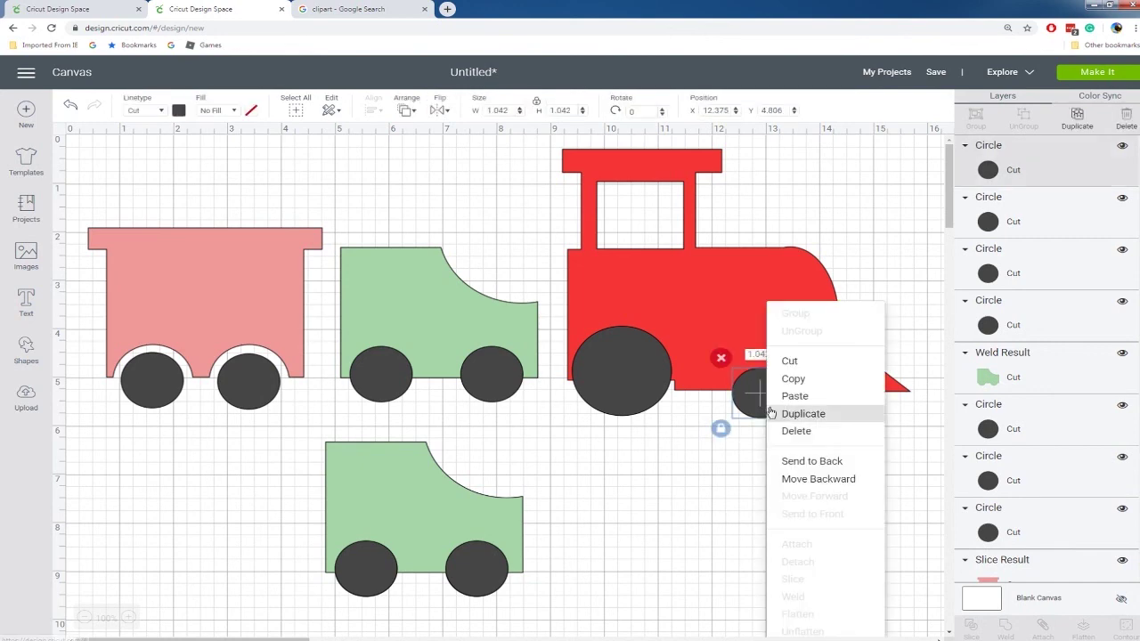
pyautogui.click(812, 462)
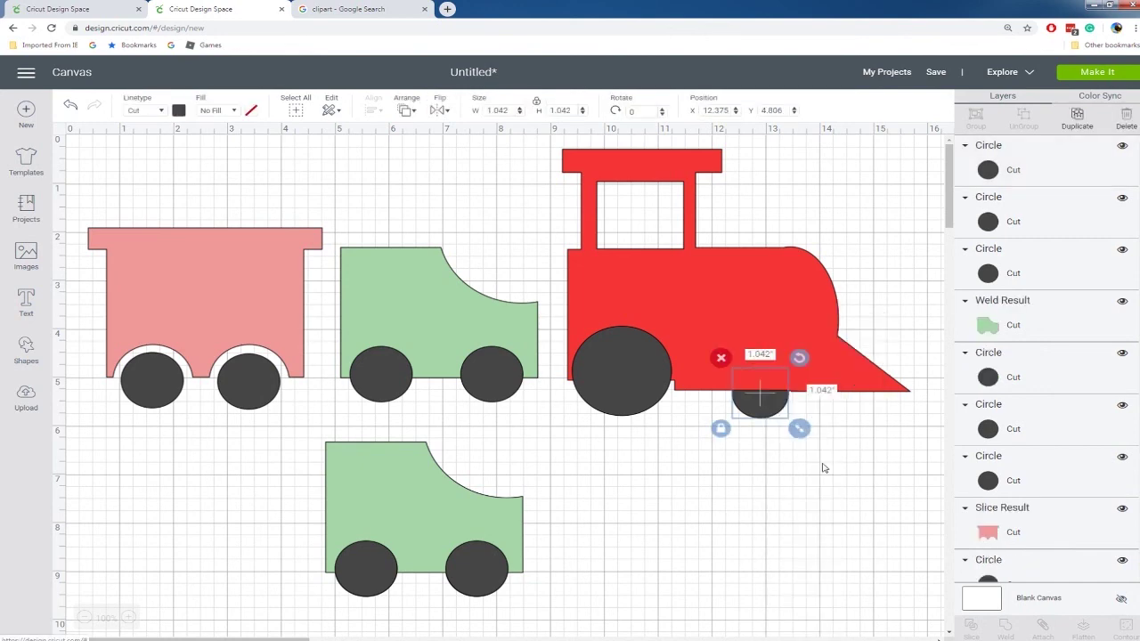
pyautogui.click(757, 552)
pyautogui.moveTo(265, 502); pyautogui.dragTo(525, 598)
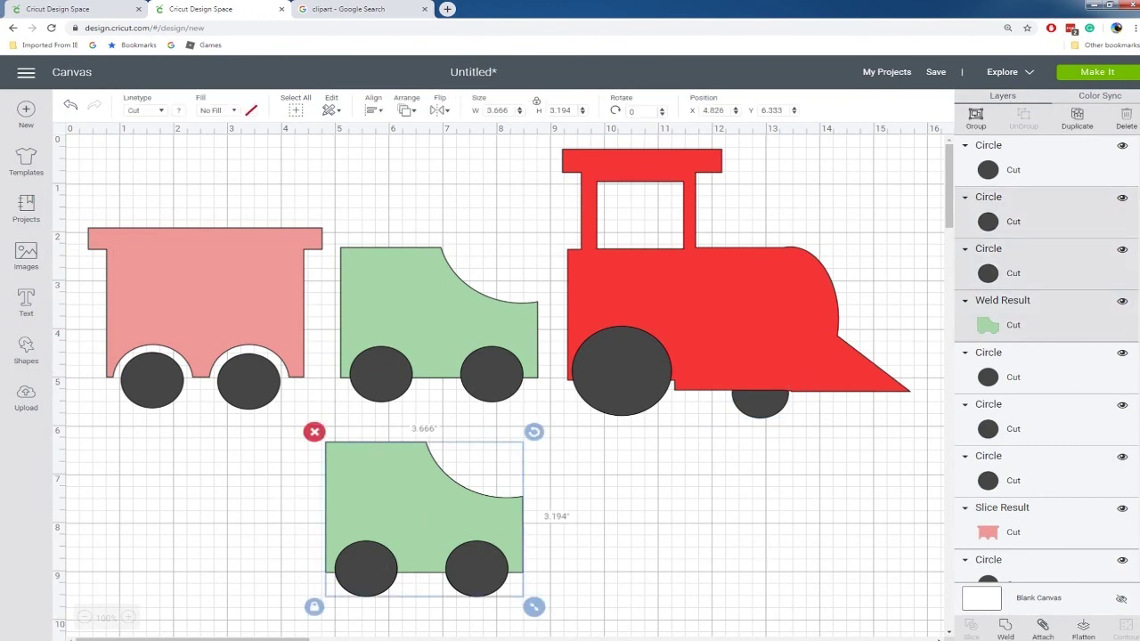
pyautogui.press('Delete')
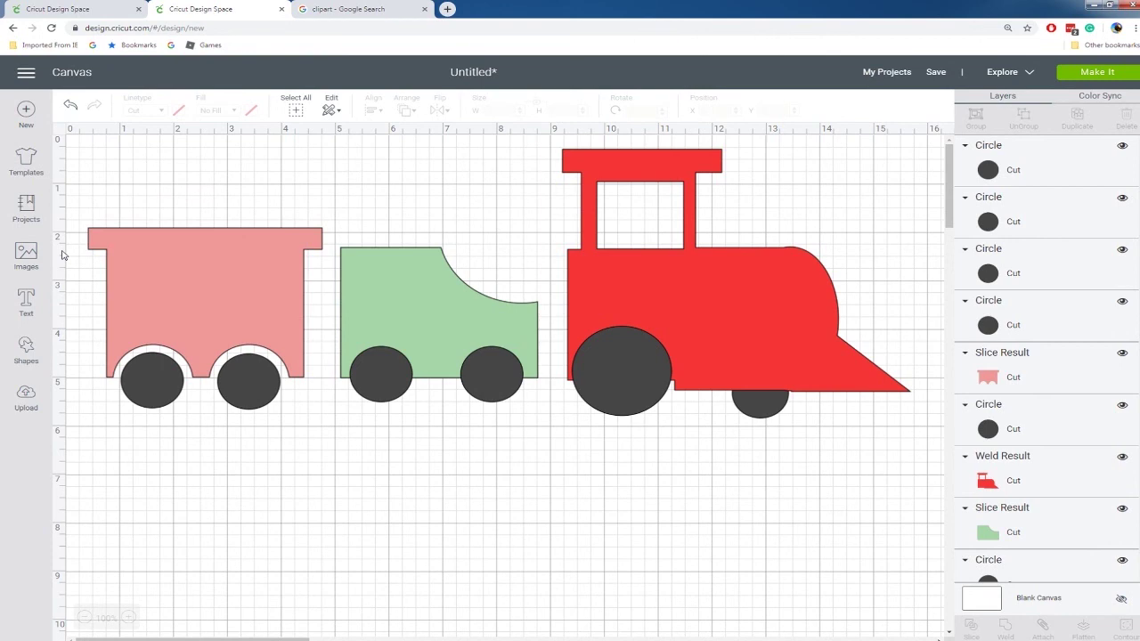
# Weld the six wheel circles of the caboose, coal car and engine into one shape, then proceed to cutting.
pyautogui.click(149, 385)
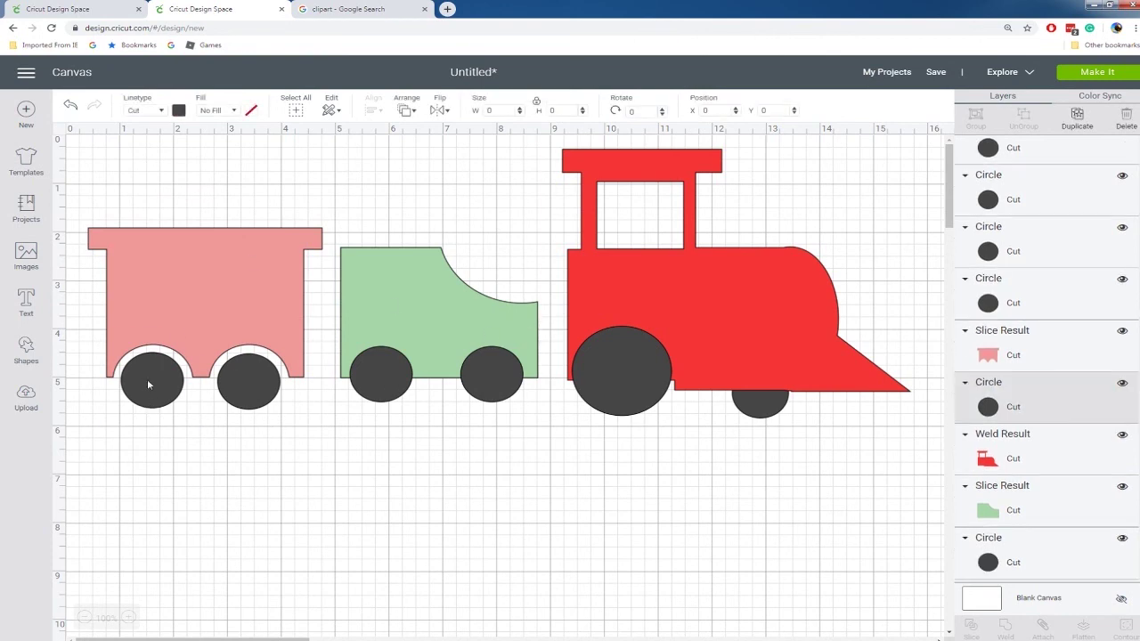
pyautogui.keyDown('shift'); pyautogui.click(254, 381); pyautogui.keyUp('shift')
pyautogui.keyDown('shift'); pyautogui.click(366, 372); pyautogui.keyUp('shift')
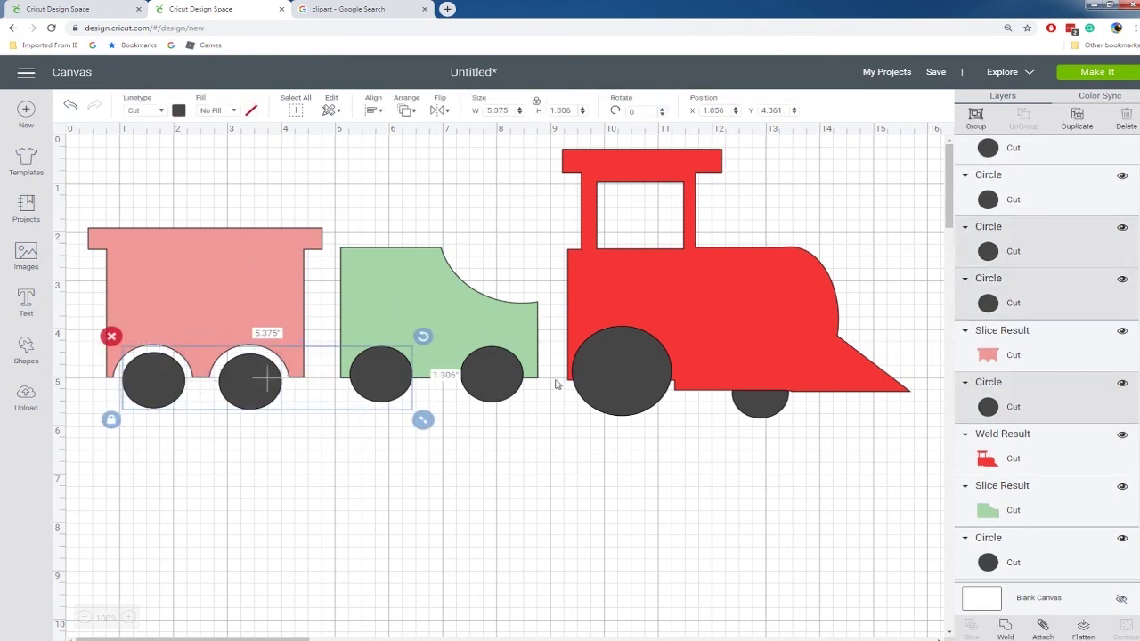
pyautogui.keyDown('shift'); pyautogui.click(499, 379); pyautogui.keyUp('shift')
pyautogui.keyDown('shift'); pyautogui.click(624, 381); pyautogui.keyUp('shift')
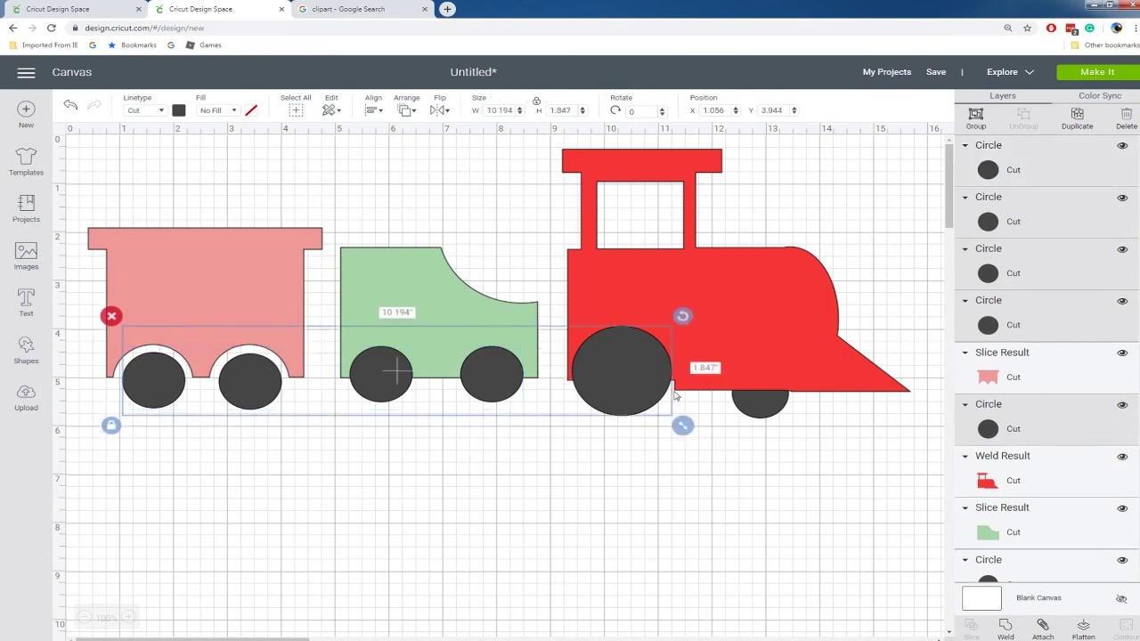
pyautogui.keyDown('shift'); pyautogui.click(762, 407); pyautogui.keyUp('shift')
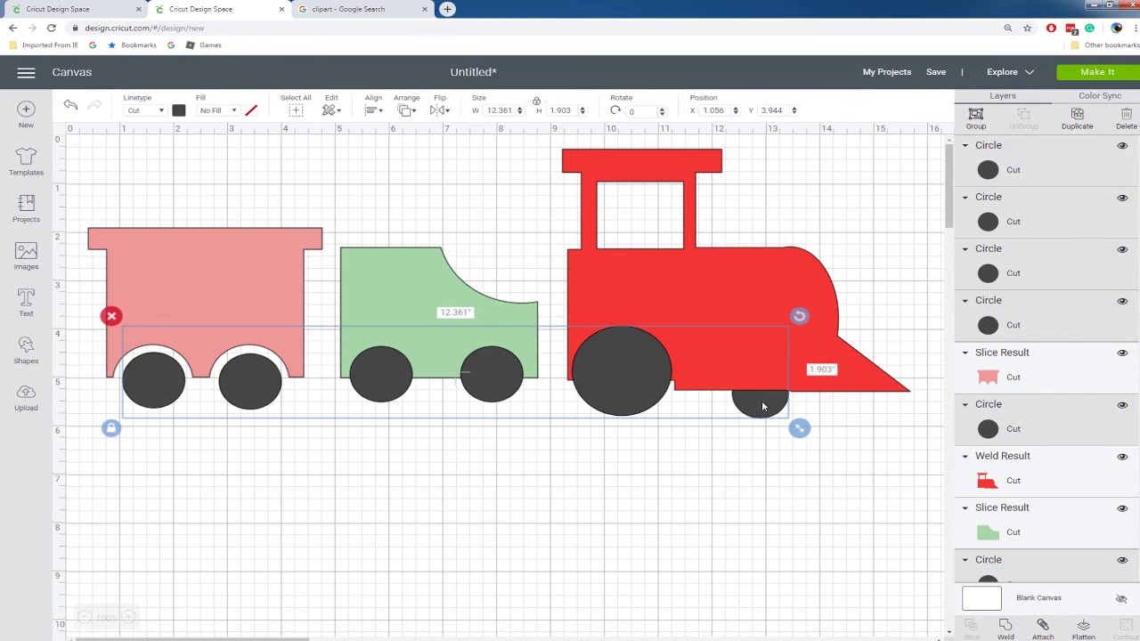
pyautogui.rightClick(762, 407)
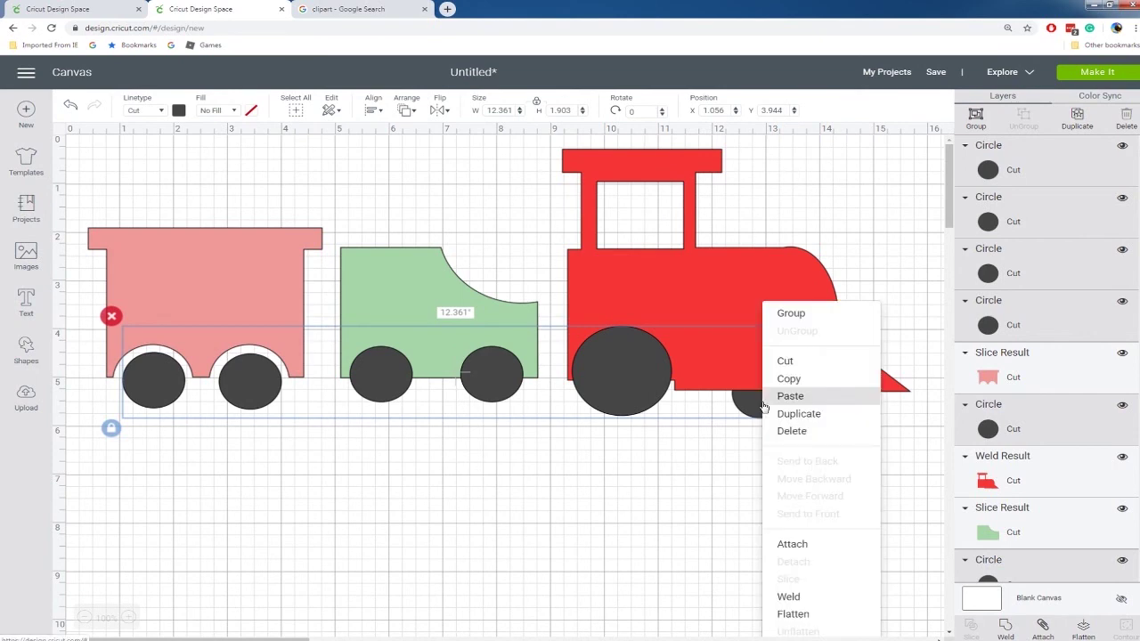
pyautogui.click(789, 598)
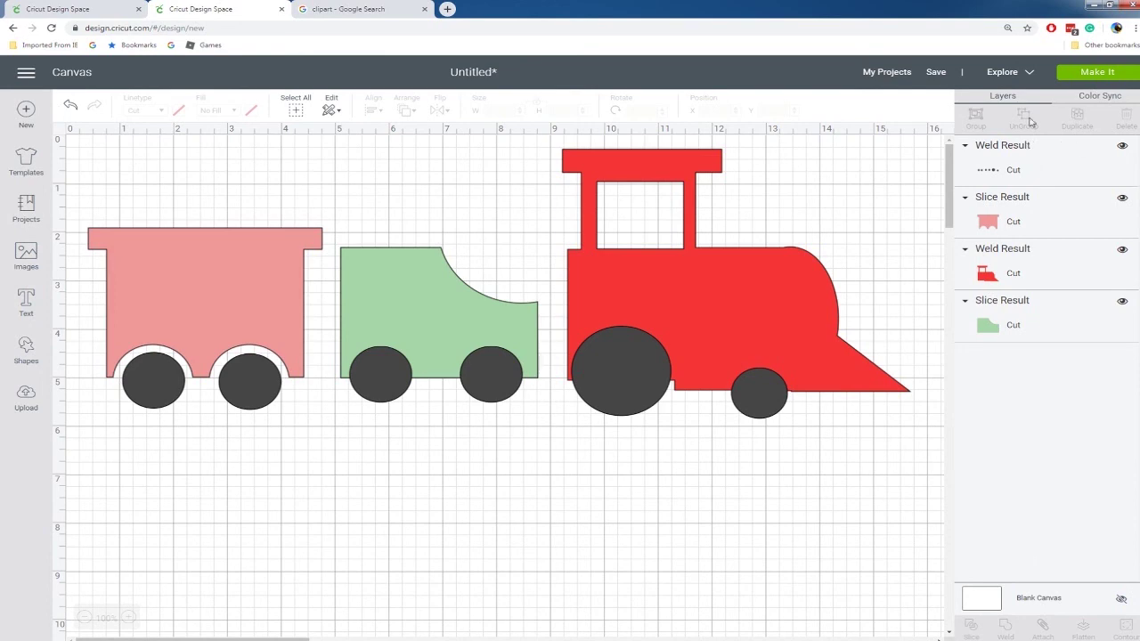
pyautogui.click(1102, 74)
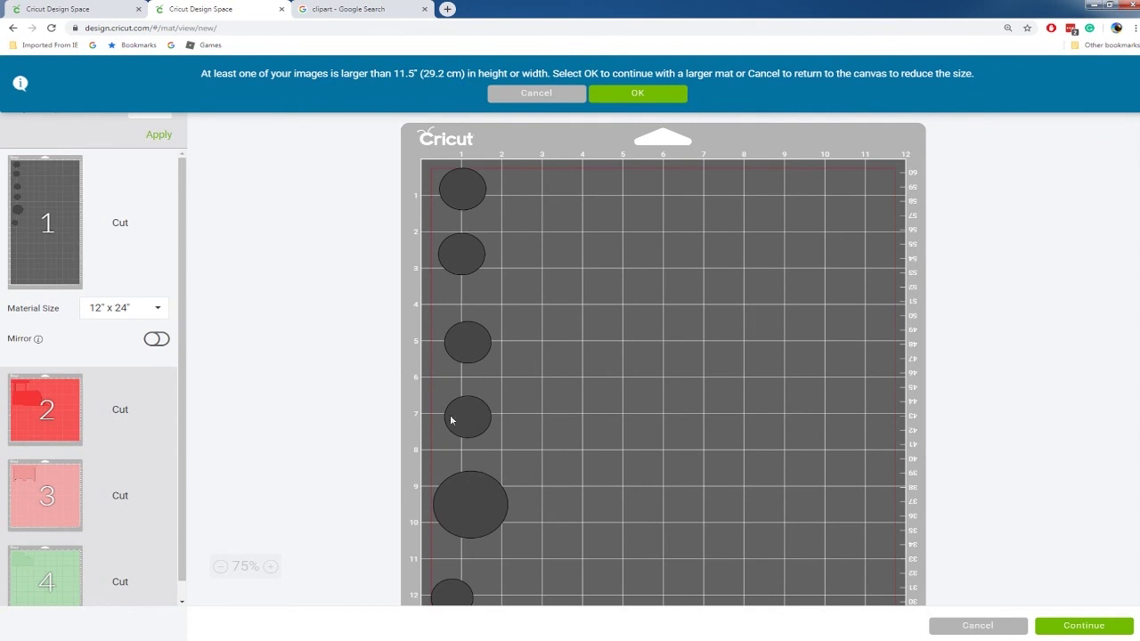
pyautogui.scroll(-3, 469, 407)
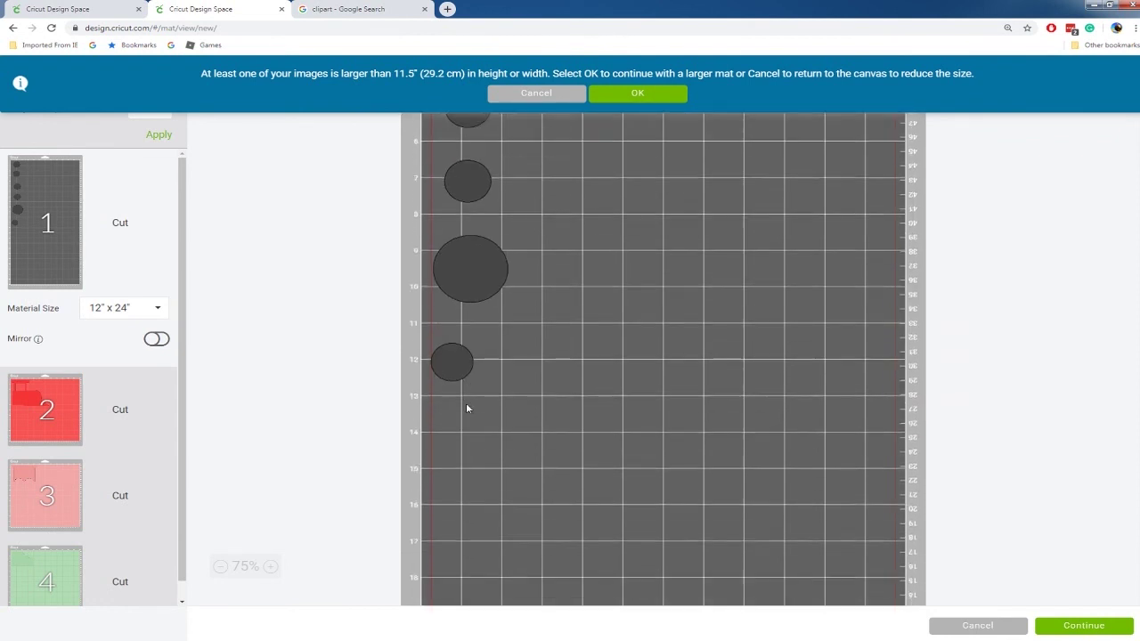
pyautogui.scroll(3, 468, 407)
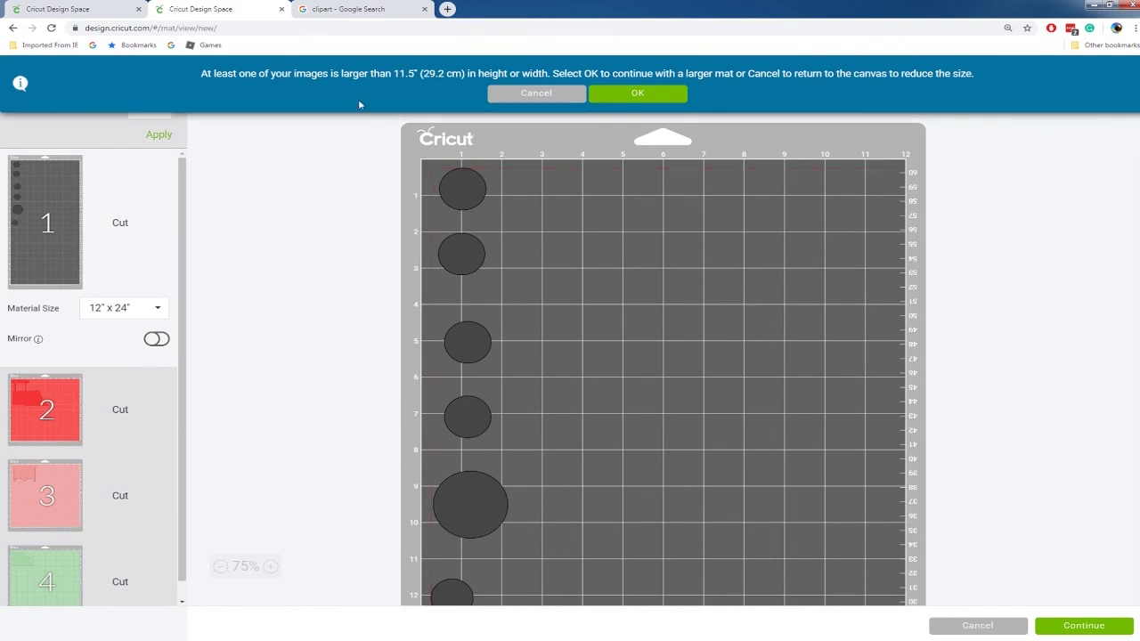
pyautogui.click(537, 94)
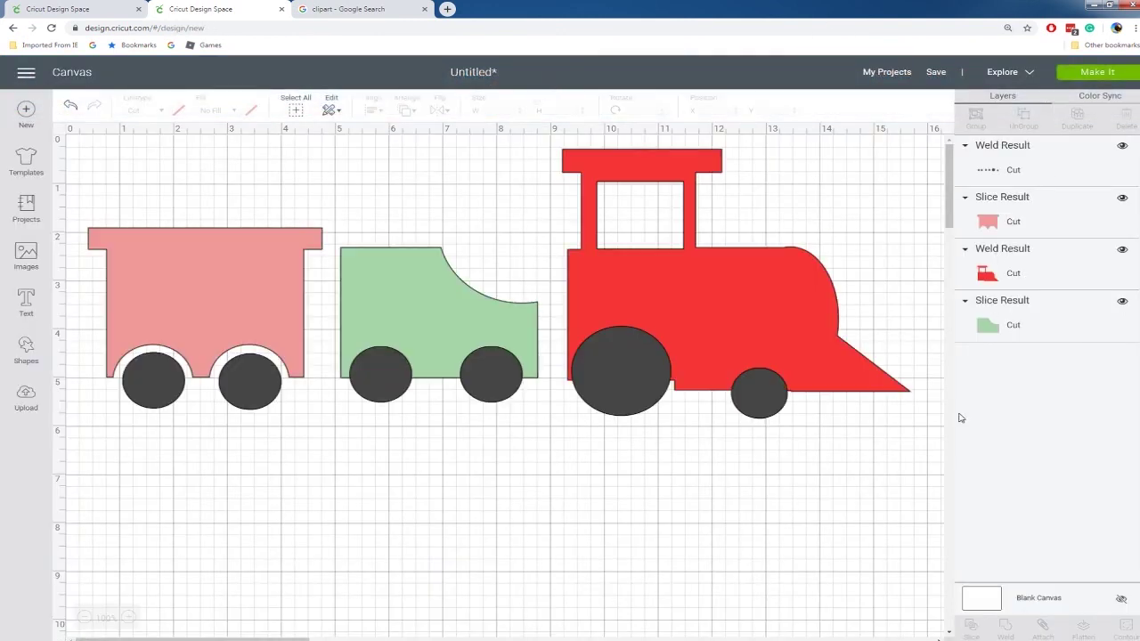
pyautogui.click(152, 384)
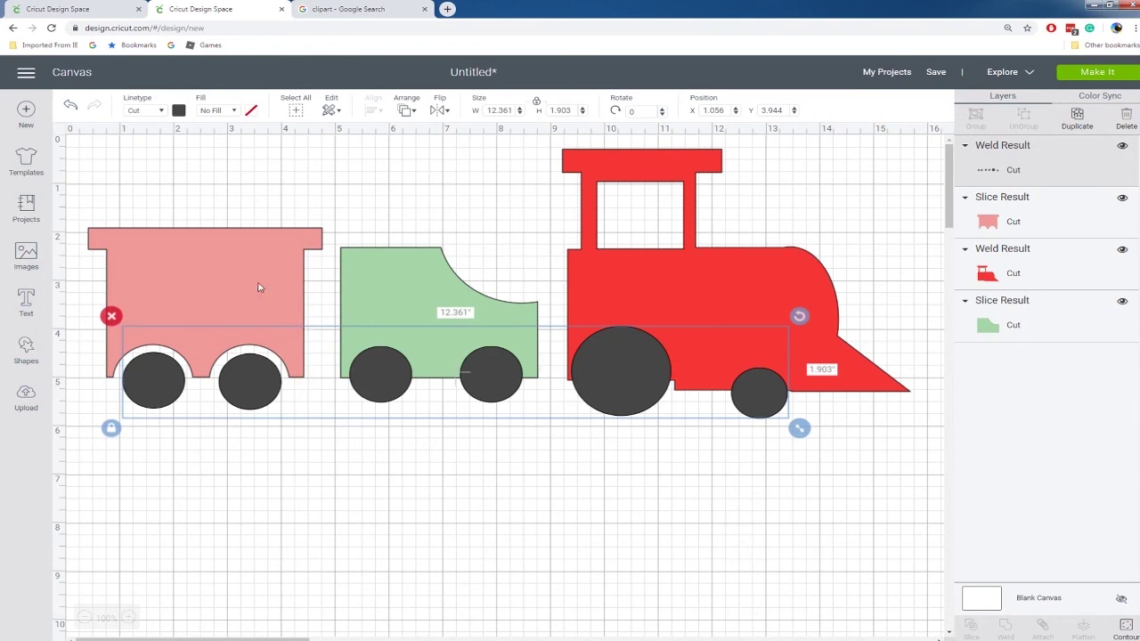
# Marquee-select the whole train and scale it down to 7.954 × 2.896 inches.
pyautogui.moveTo(104, 143); pyautogui.dragTo(884, 432)
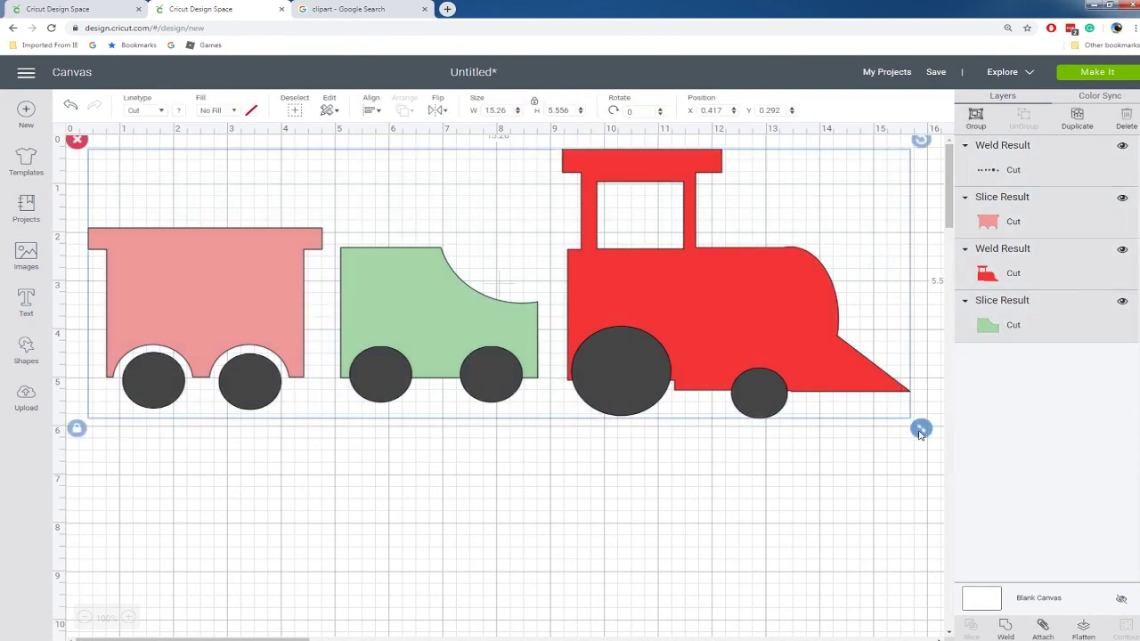
pyautogui.moveTo(920, 434); pyautogui.dragTo(525, 335)
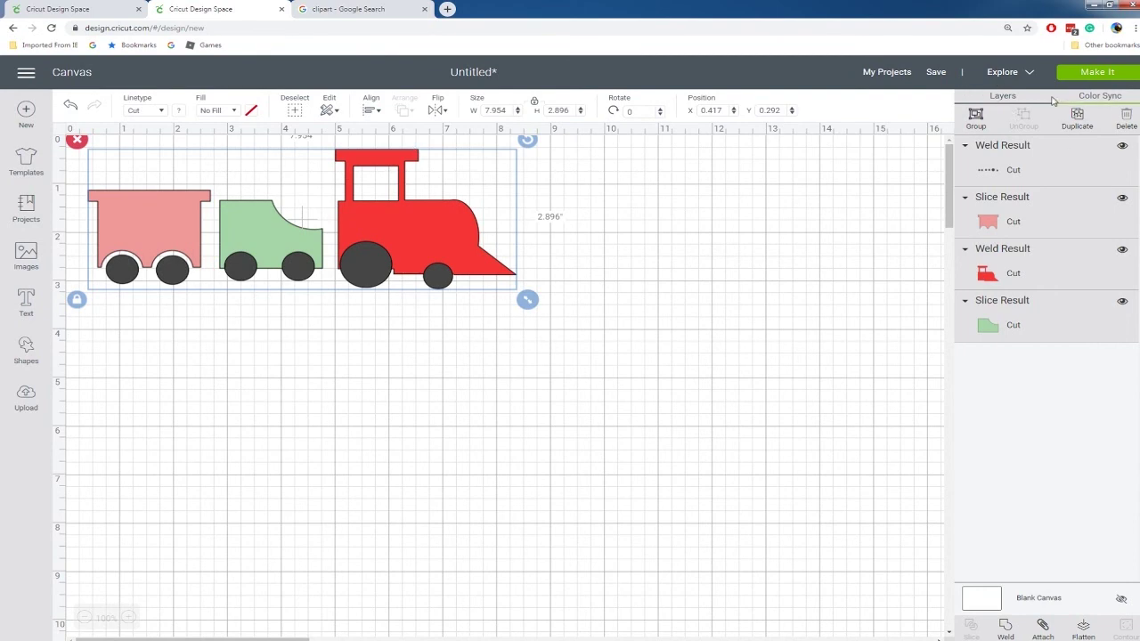
pyautogui.click(1093, 74)
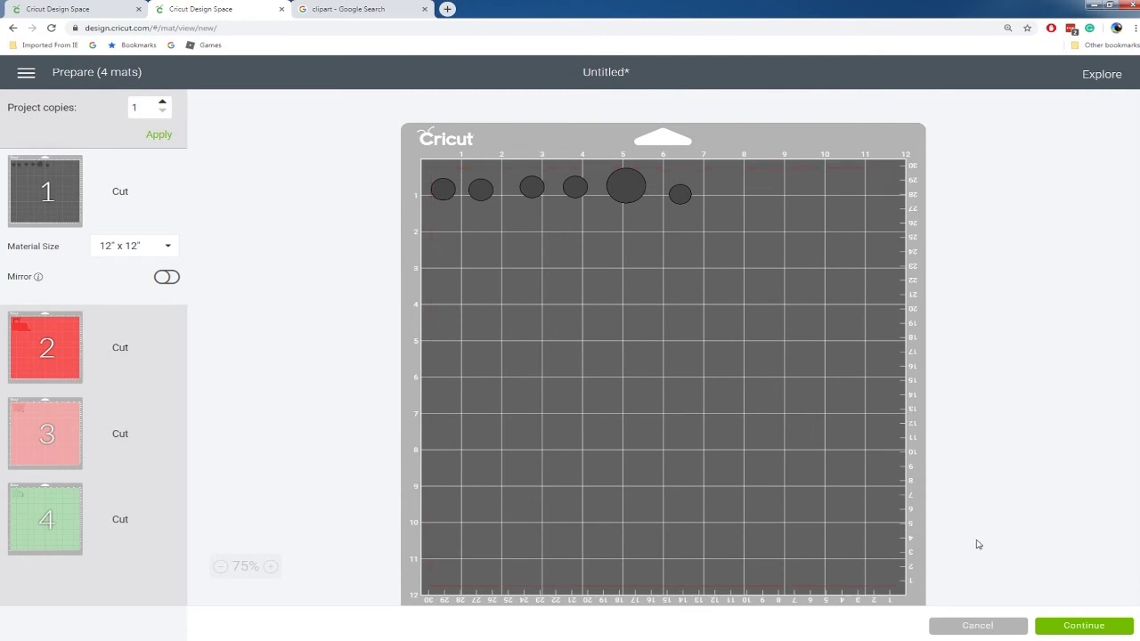
pyautogui.click(954, 629)
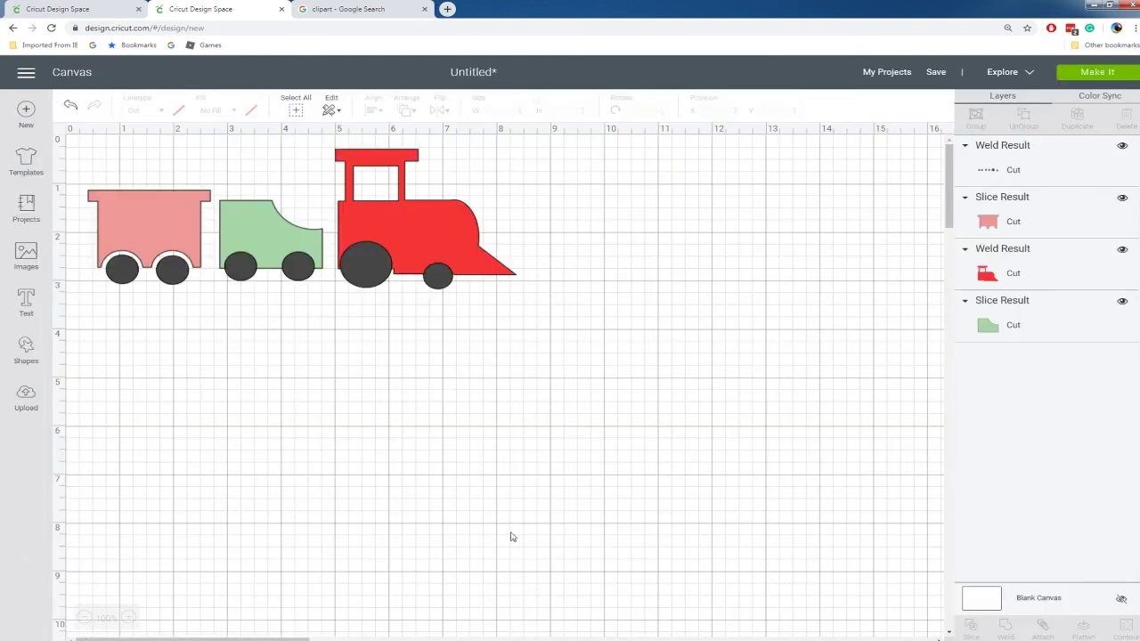
# Pick the pink caboose and add the green coal car to the selection.
pyautogui.click(198, 214)
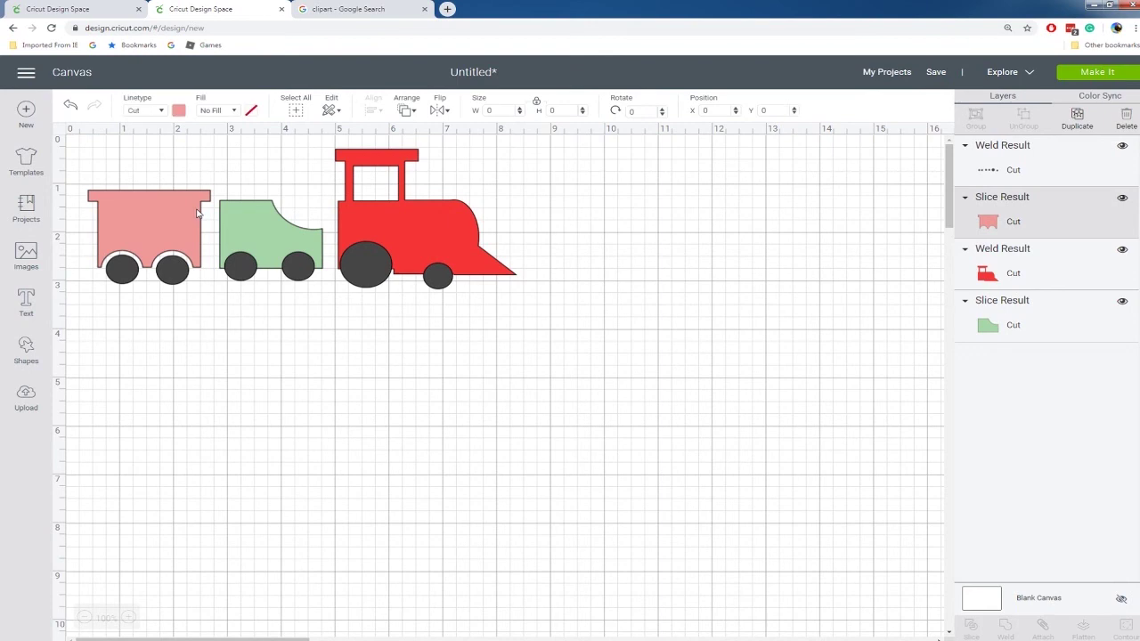
pyautogui.keyDown('shift'); pyautogui.click(248, 214); pyautogui.keyUp('shift')
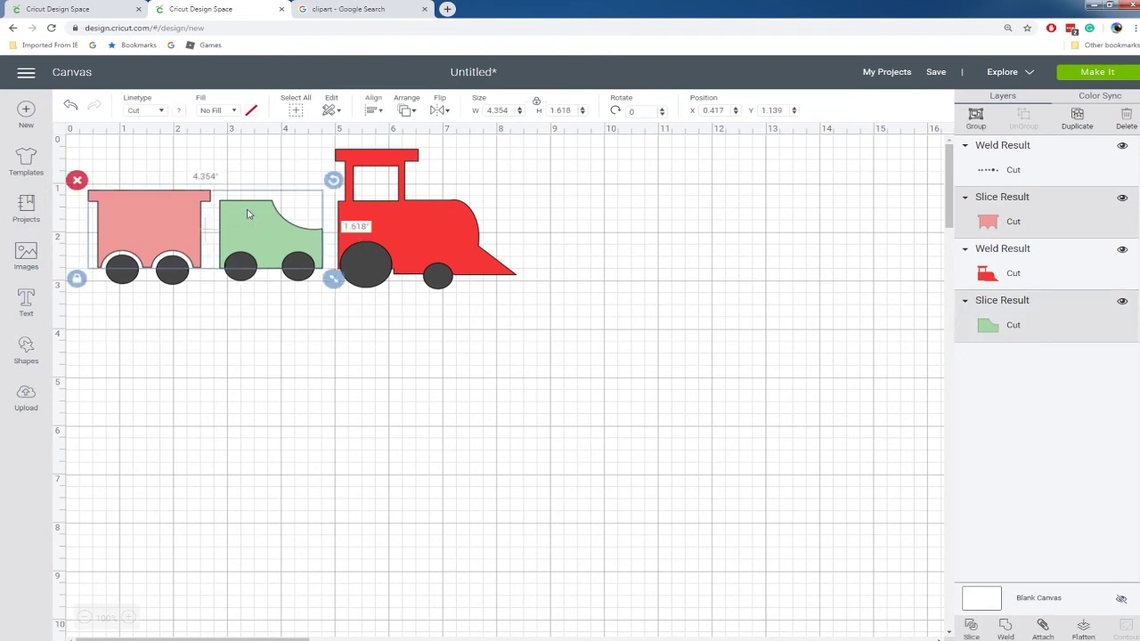